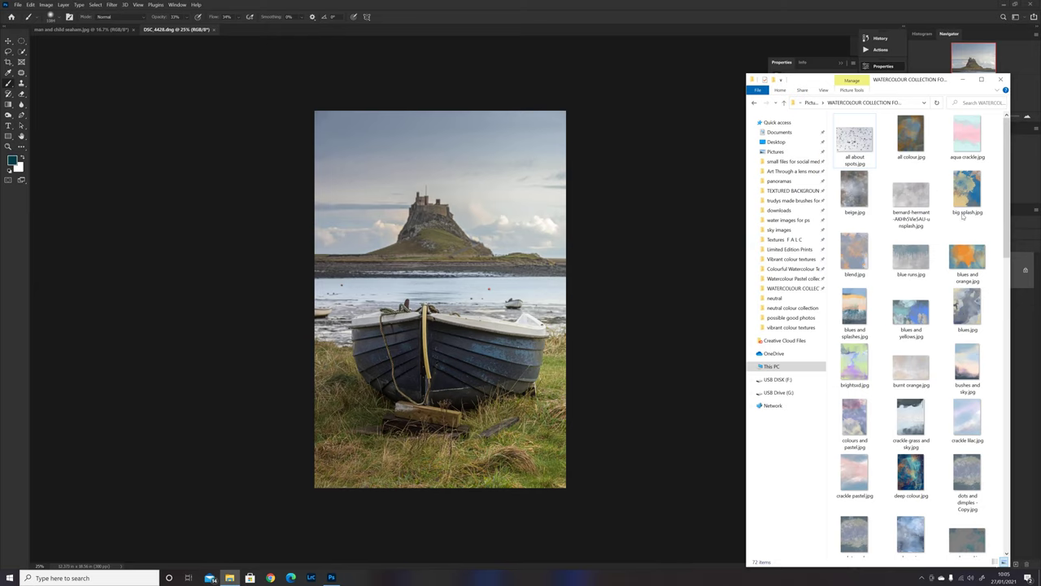
Place bushes and sky.jpg from the watercolour collection over the boat photo and set its blend mode to Multiply.
left_click_drag(1007, 232, 1006, 299)
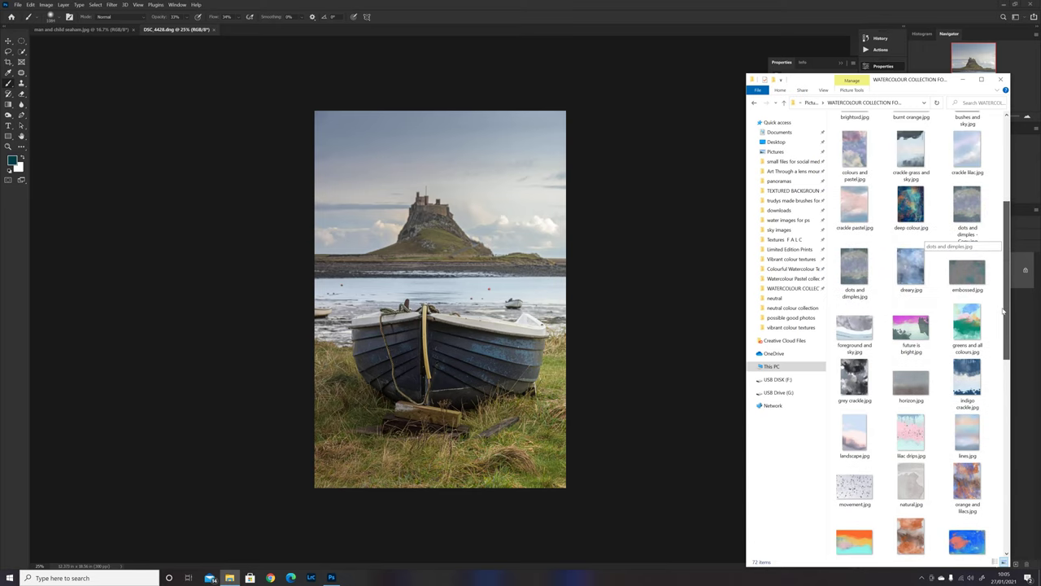
scroll(1007, 270, "up", 1)
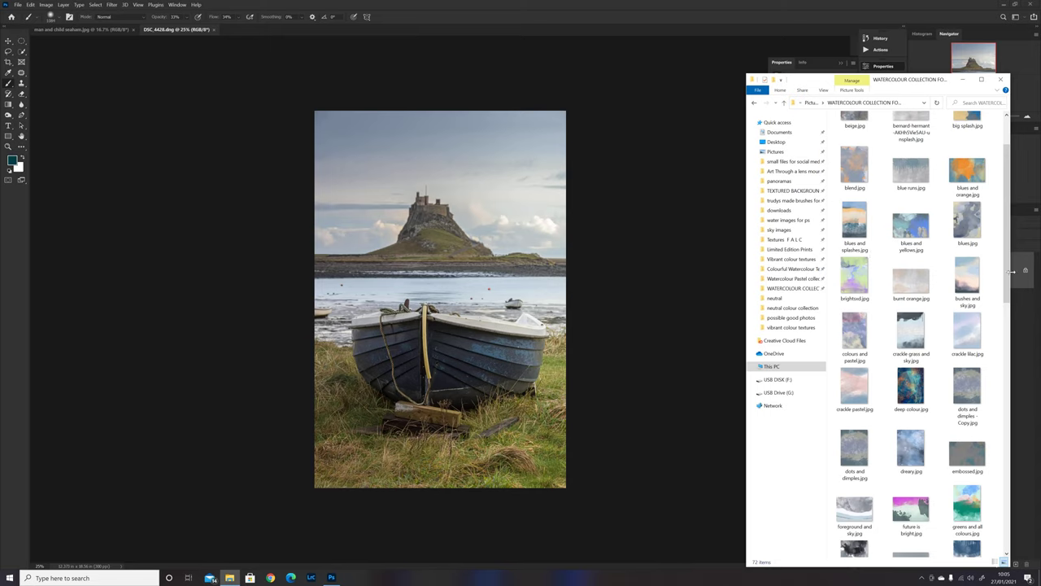
left_click_drag(1009, 281, 1010, 234)
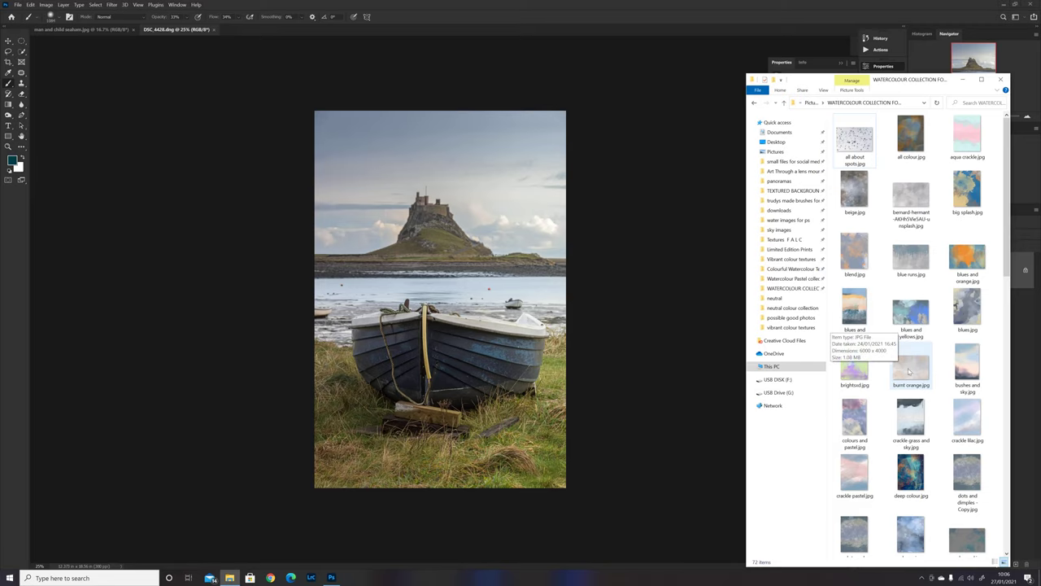
left_click(966, 368)
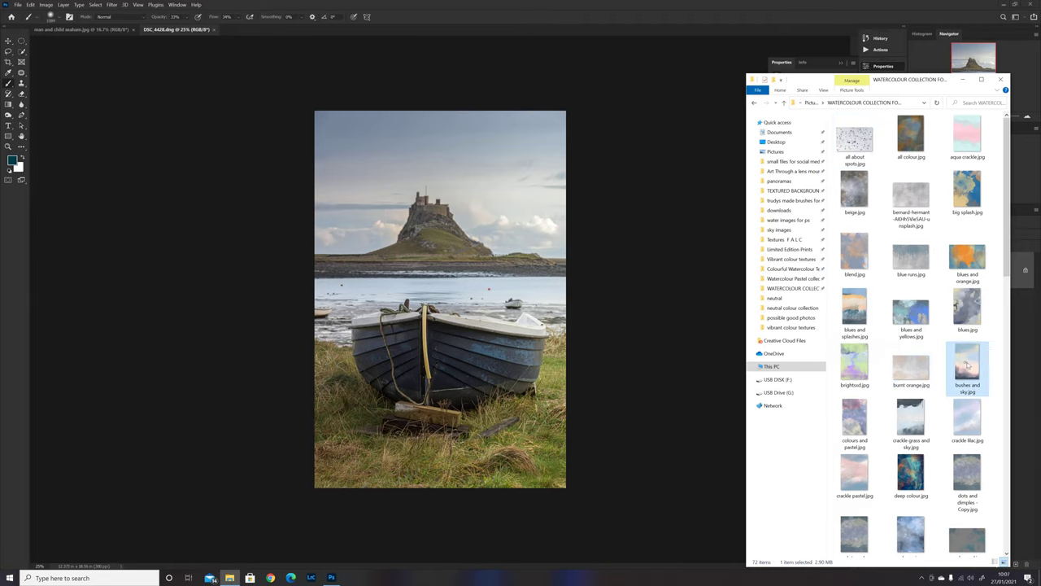
left_click_drag(966, 366, 414, 306)
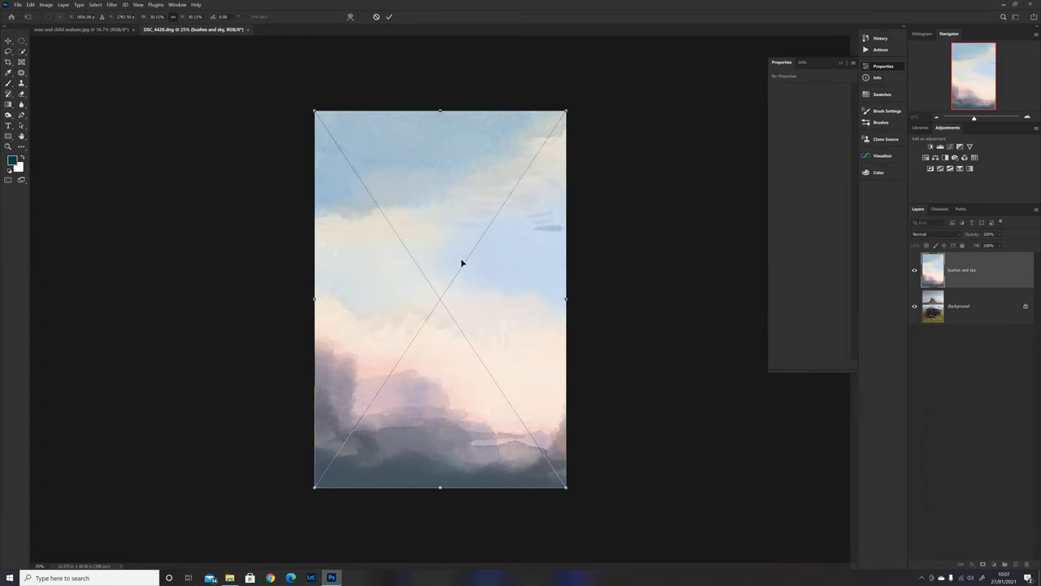
left_click(389, 16)
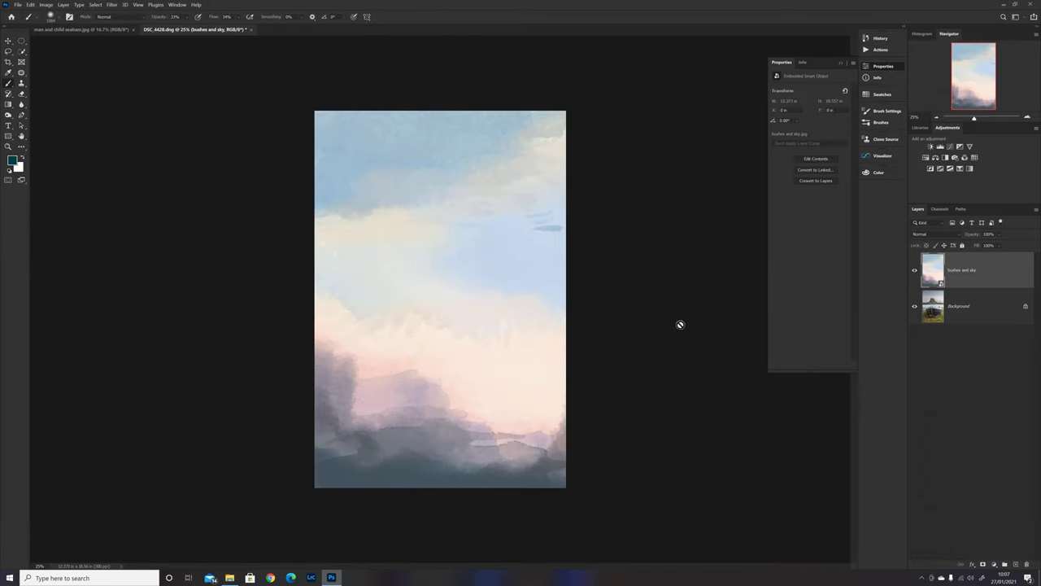
left_click(932, 235)
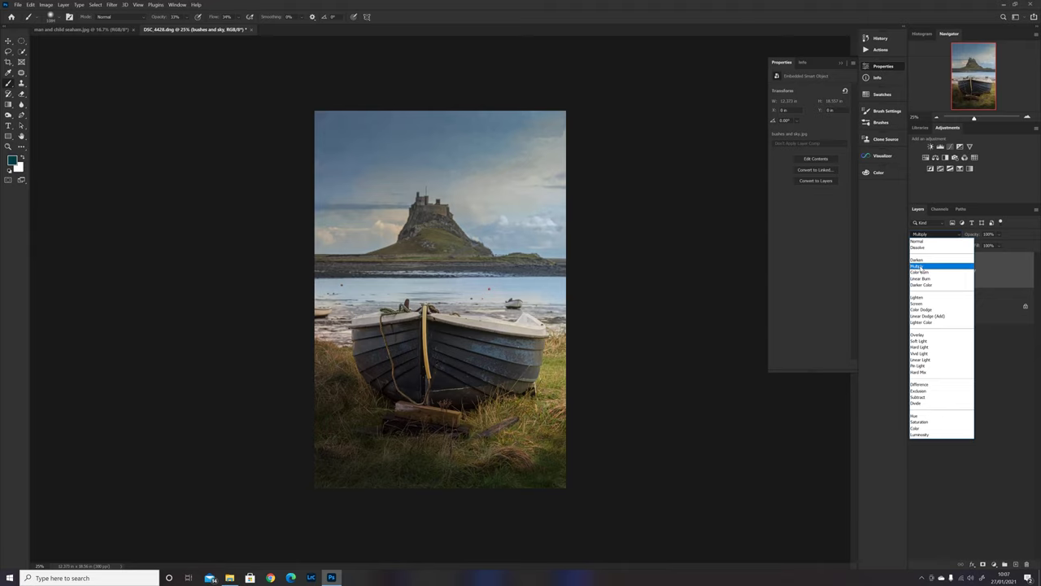
left_click(919, 267)
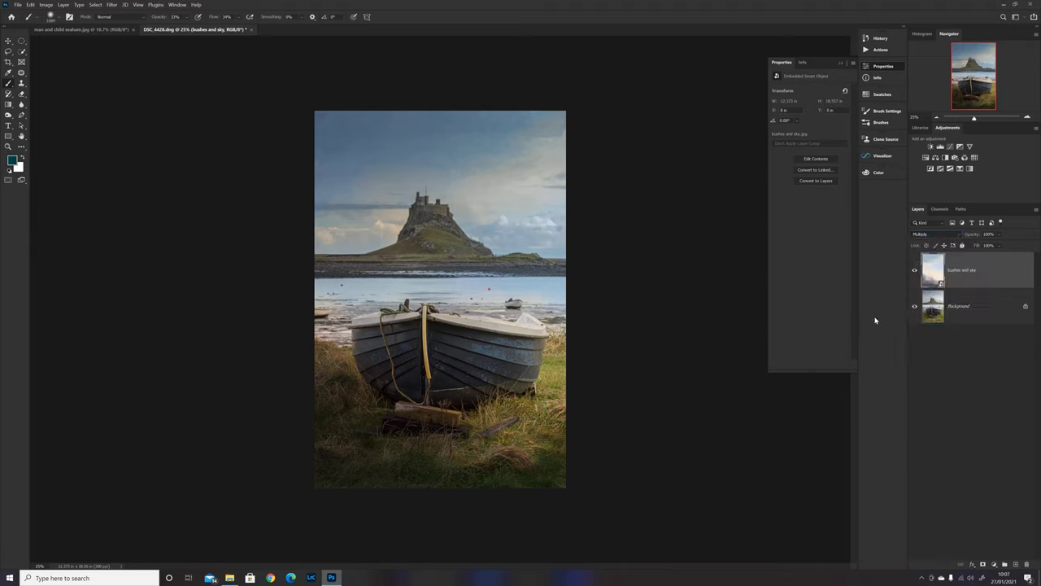
Add a layer mask to the bushes and sky layer and paint the texture off the boat and the castle hill in black.
left_click(982, 563)
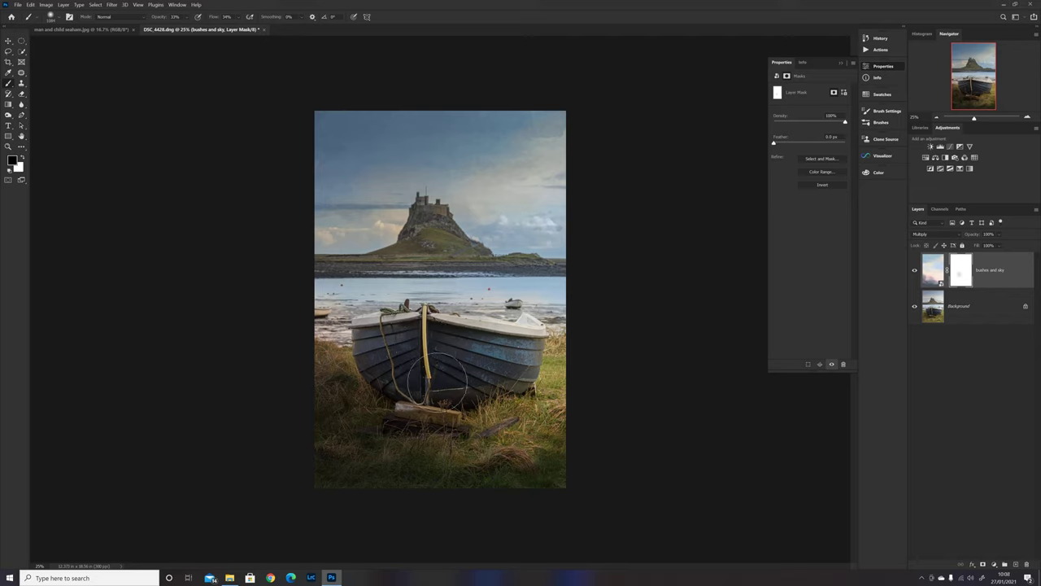
mouse_move(382, 349)
left_mouse_down()
mouse_move(420, 333)
mouse_move(511, 358)
left_mouse_up()
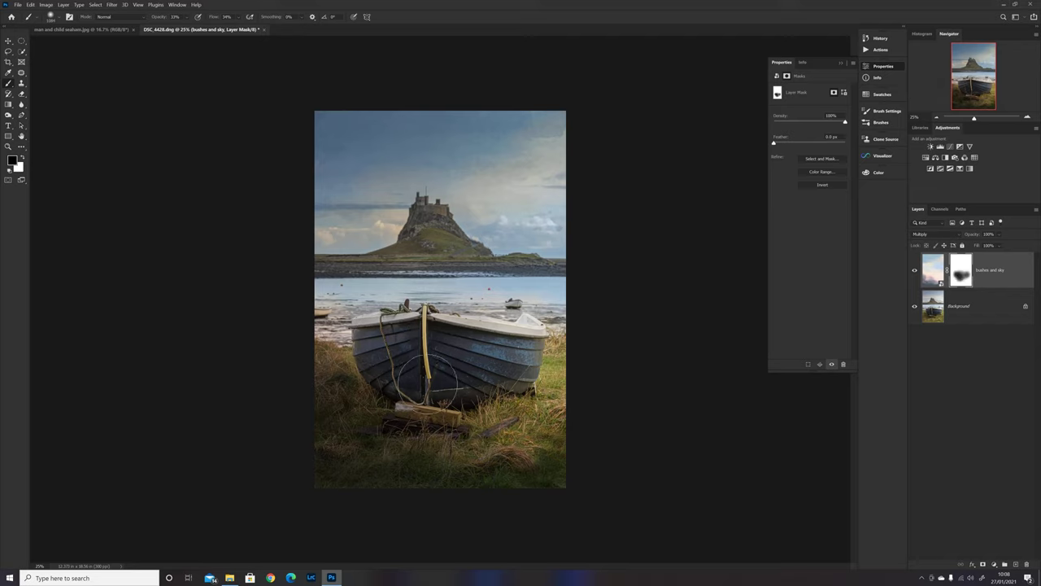
mouse_move(370, 358)
left_mouse_down()
mouse_move(415, 340)
mouse_move(480, 358)
mouse_move(487, 348)
left_mouse_up()
right_click(413, 228, "alt")
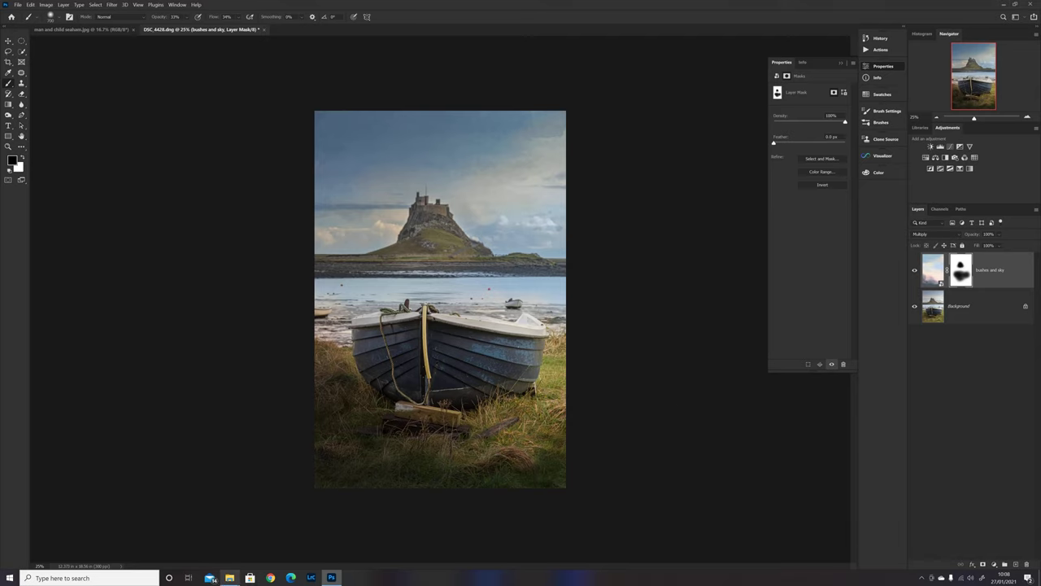
Place speckle.jpg from the watercolour collection, enlarged to cover the whole canvas, and set its blend mode to Lighten.
left_click(229, 578)
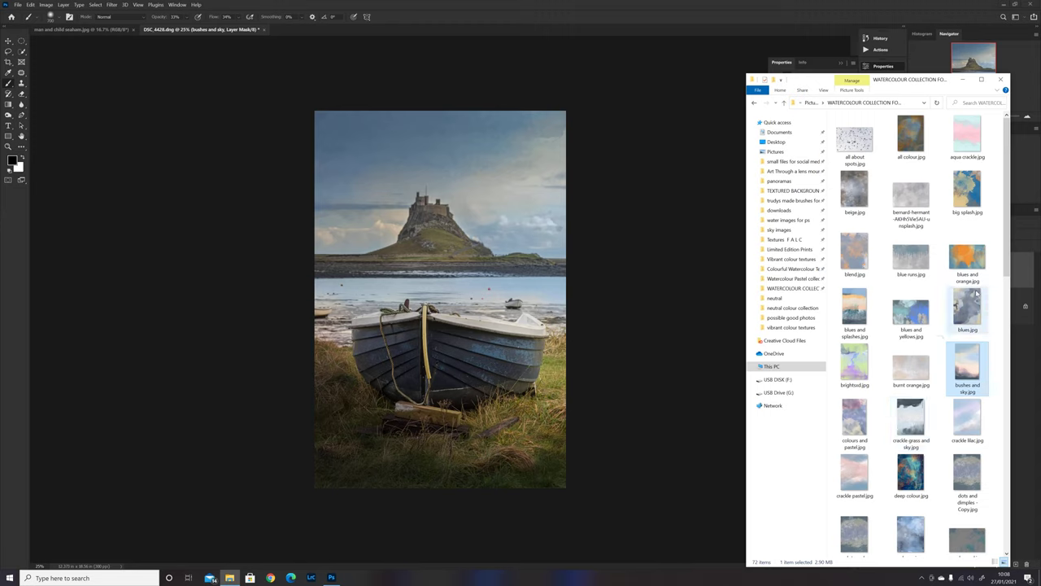
left_click_drag(1008, 273, 976, 488)
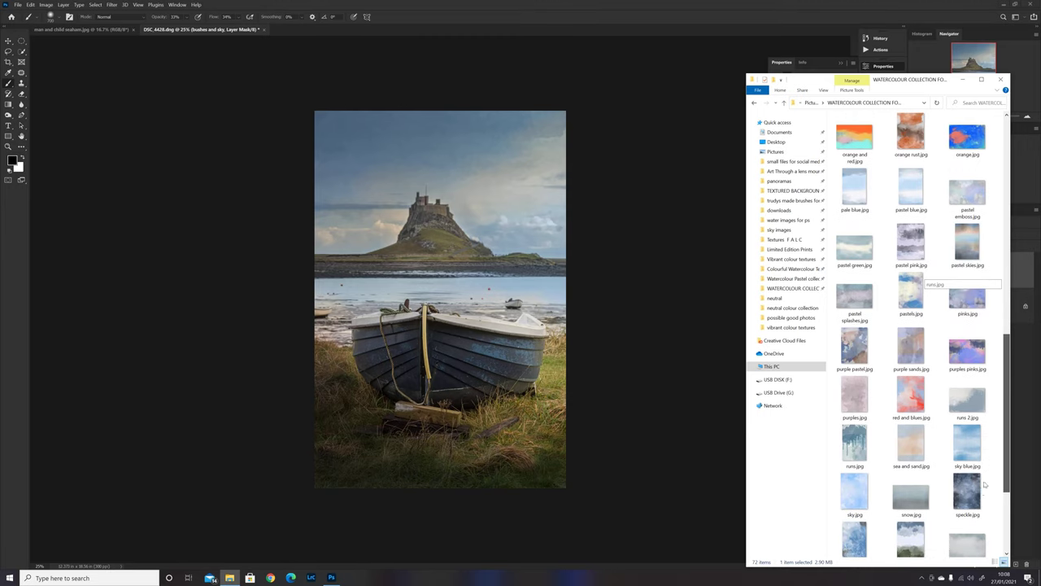
left_click(965, 490)
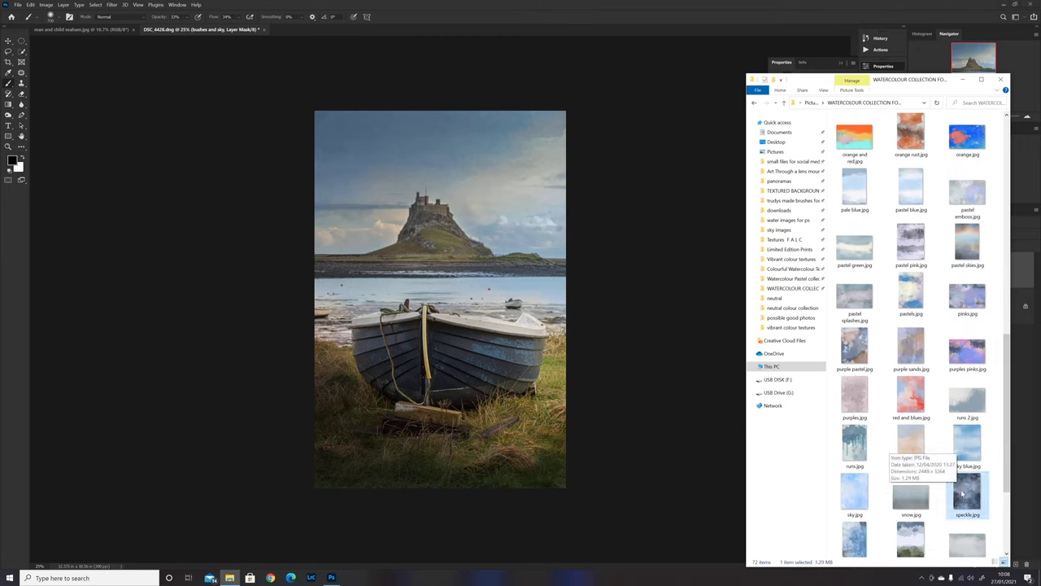
left_click_drag(965, 494, 428, 302)
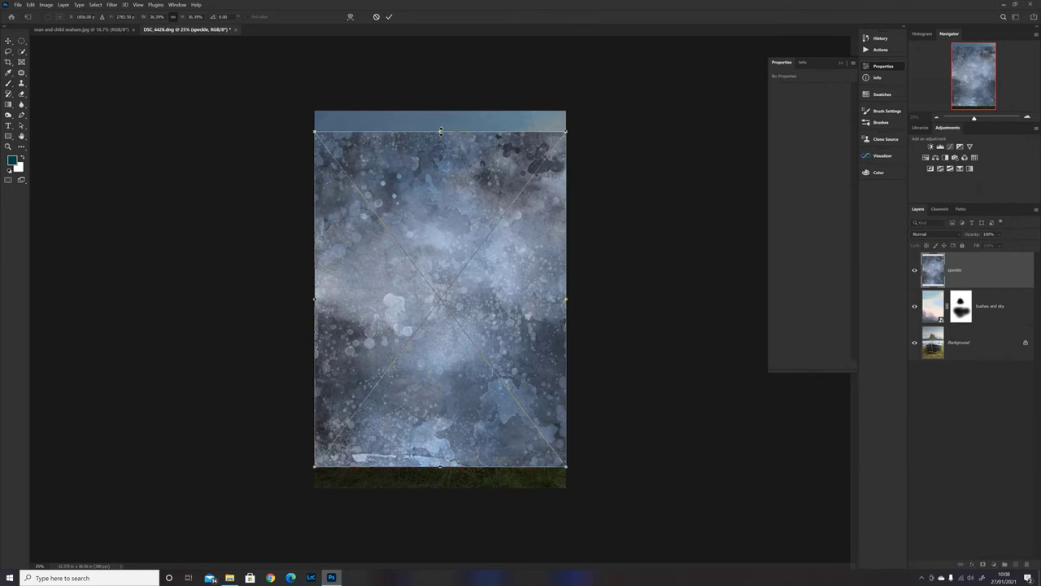
left_click_drag(440, 124, 440, 107)
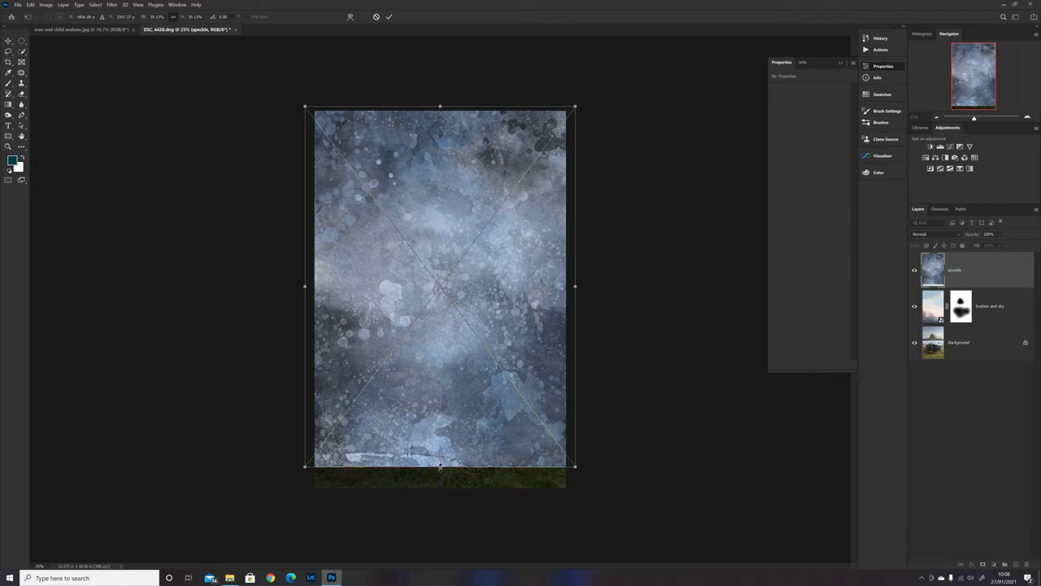
mouse_move(440, 466)
left_mouse_down()
mouse_move(439, 491)
mouse_move(444, 480)
left_mouse_up()
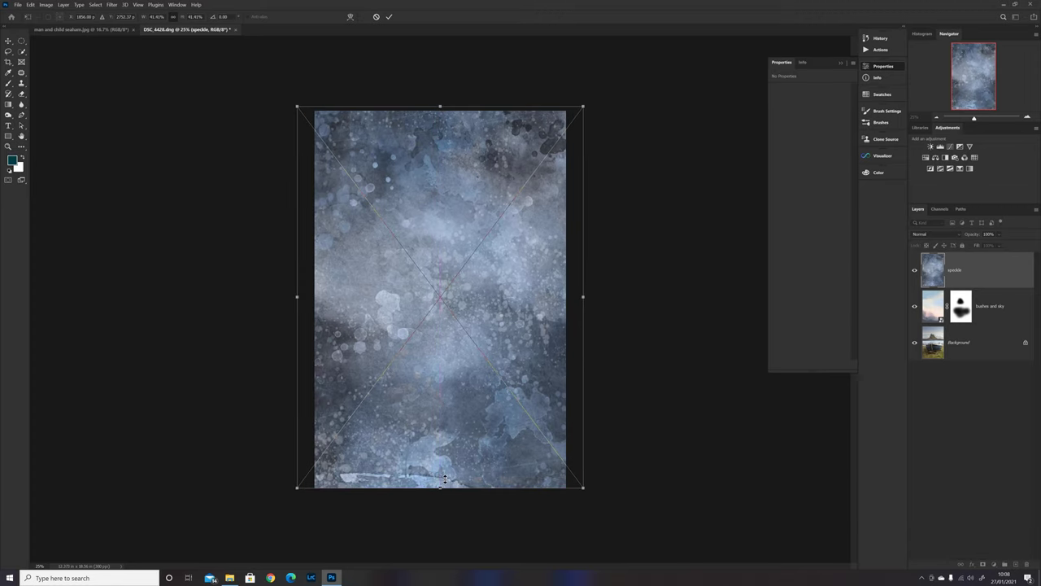
left_click(388, 16)
left_click(932, 236)
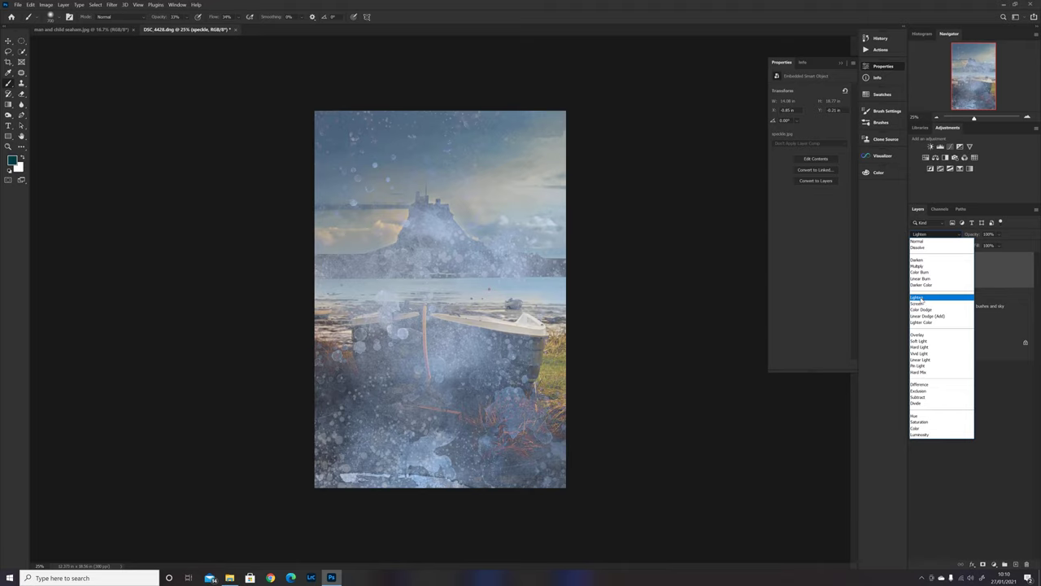
left_click(919, 299)
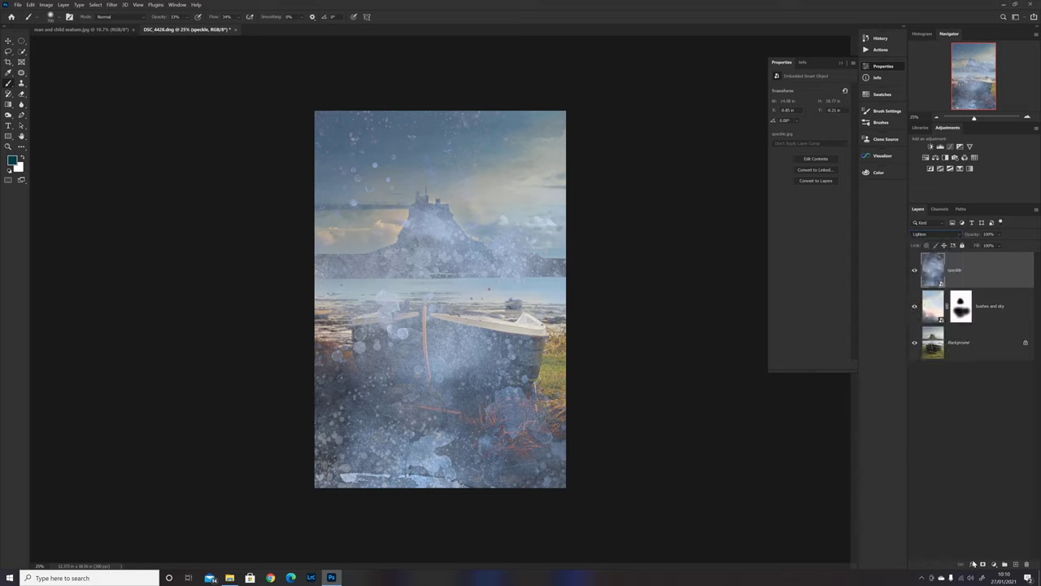
Mask the speckle texture off the boat, restoring it around the hull's lower edge with a smaller white brush.
left_click(983, 564)
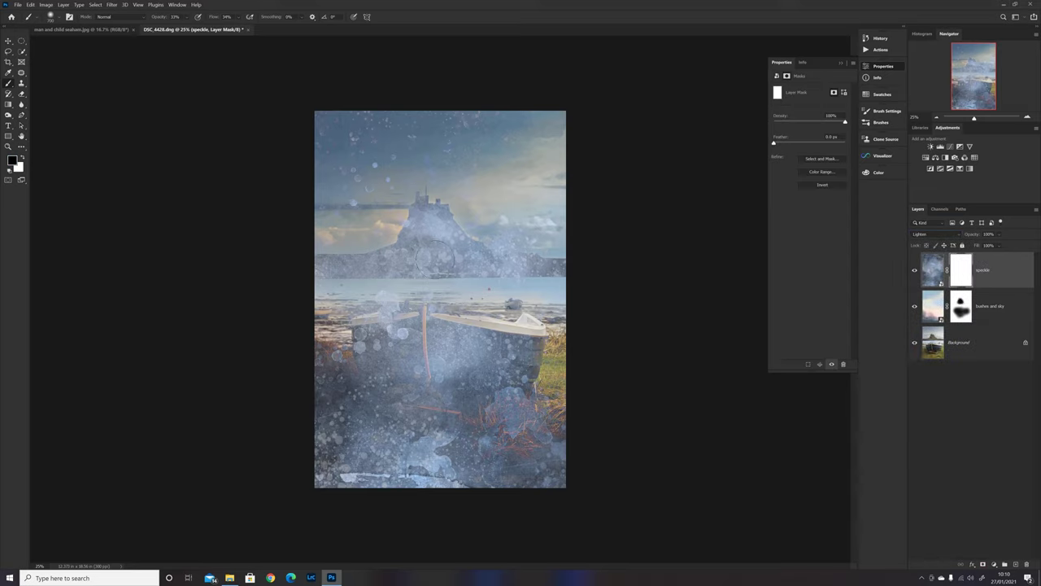
mouse_move(410, 329)
left_mouse_down()
mouse_move(377, 334)
mouse_move(520, 338)
mouse_move(512, 372)
mouse_move(423, 357)
mouse_move(379, 370)
mouse_move(361, 354)
mouse_move(439, 396)
mouse_move(504, 388)
mouse_move(460, 403)
left_mouse_up()
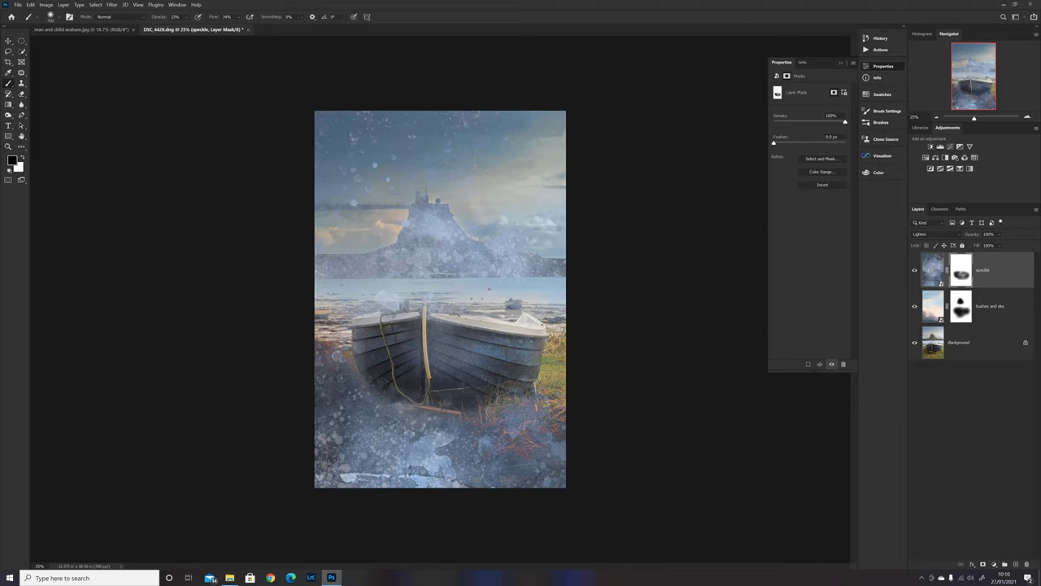
mouse_move(373, 315)
left_mouse_down()
mouse_move(393, 311)
mouse_move(362, 319)
mouse_move(426, 310)
mouse_move(458, 322)
mouse_move(465, 334)
mouse_move(436, 369)
left_mouse_up()
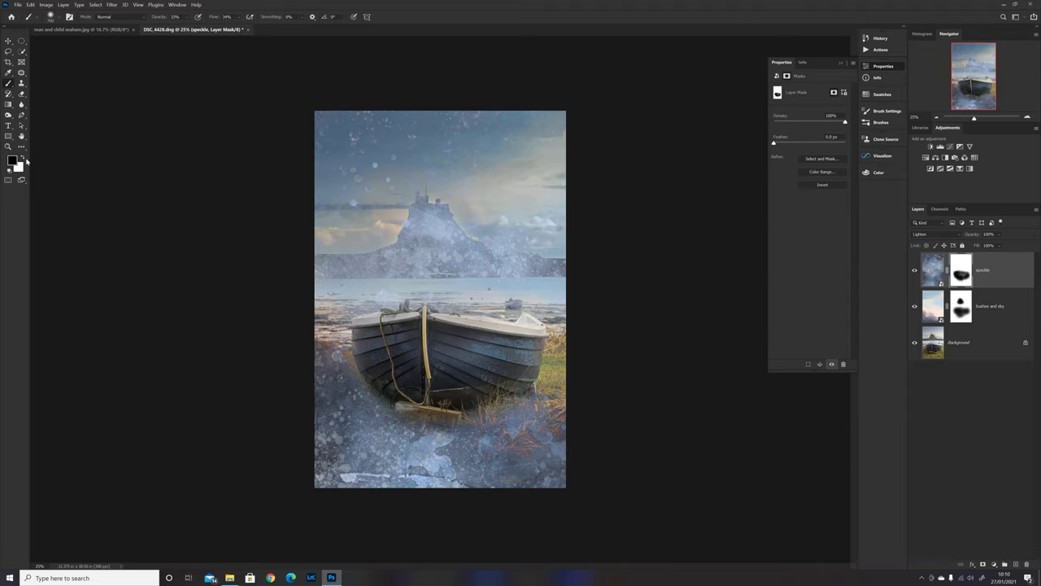
left_click(24, 158)
right_click(487, 425, "alt")
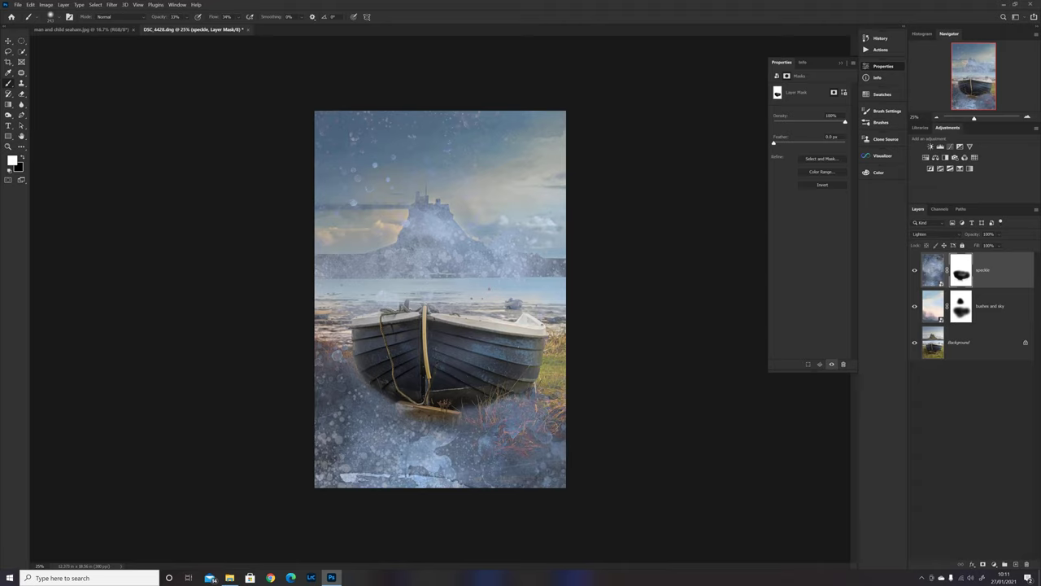
Reduce the speckle layer's fill to 58%.
left_click(933, 274)
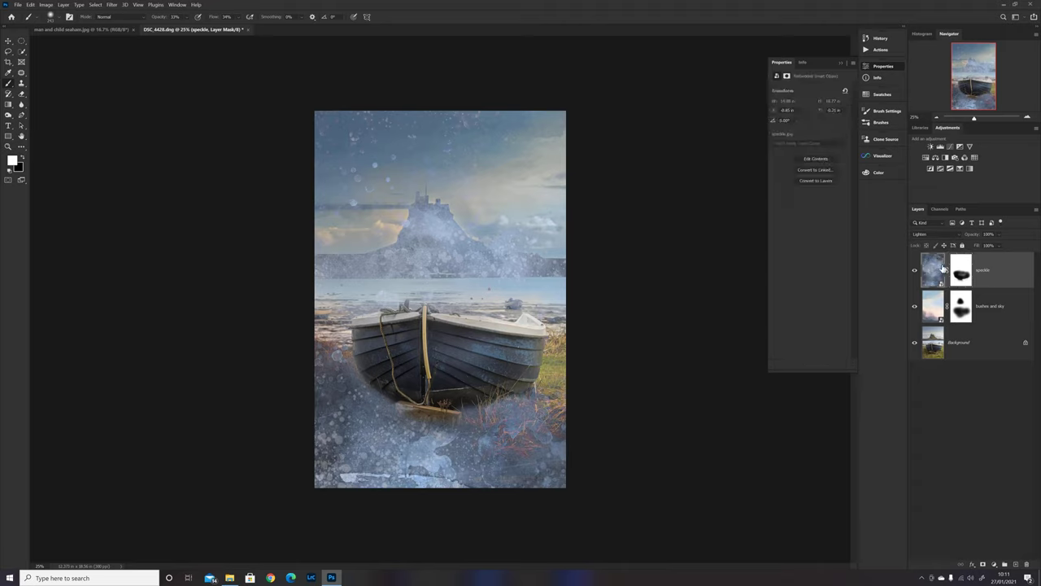
left_click(1000, 246)
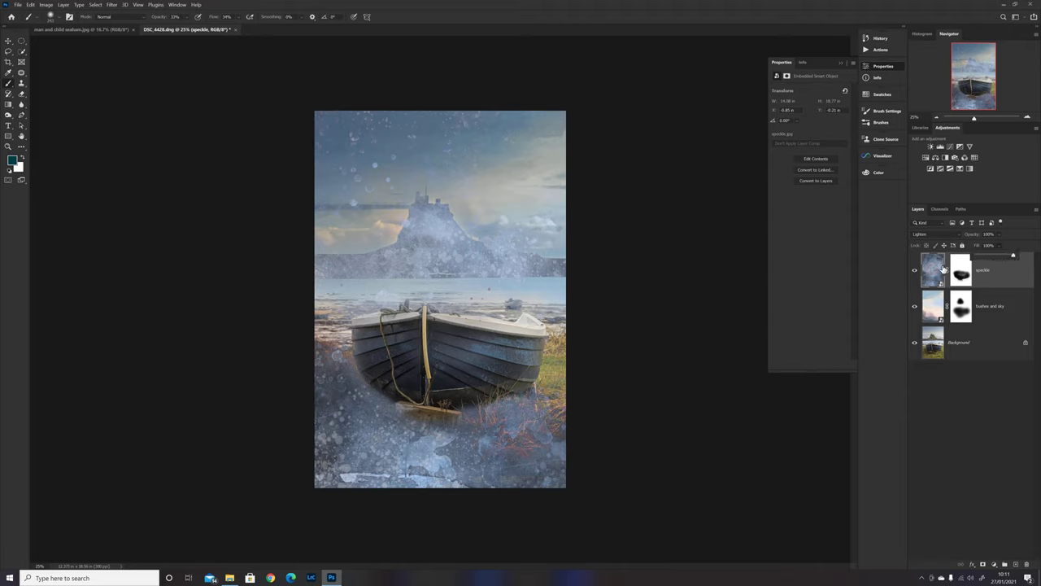
left_click_drag(1005, 257, 998, 257)
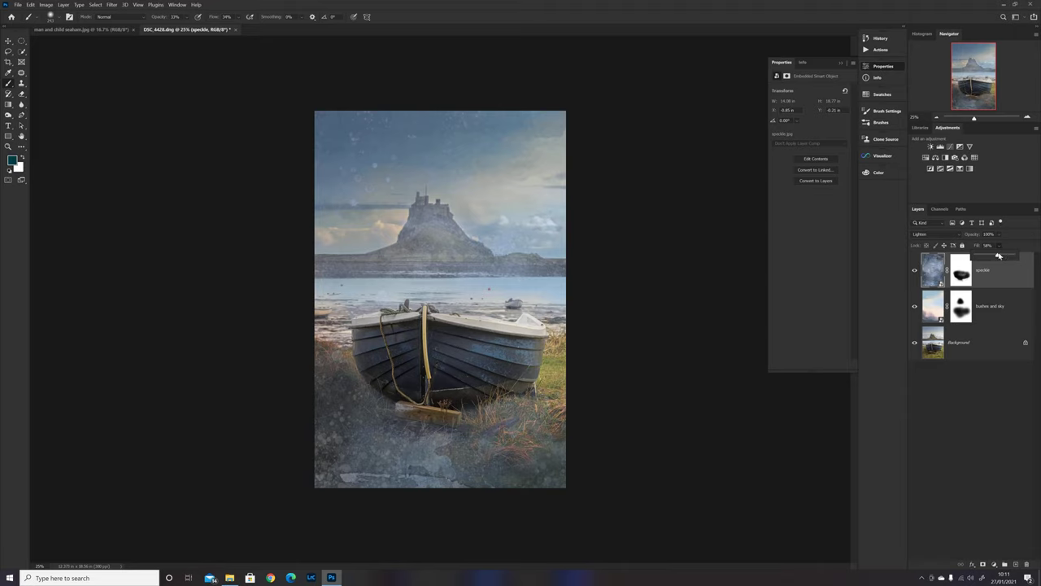
left_click(940, 265)
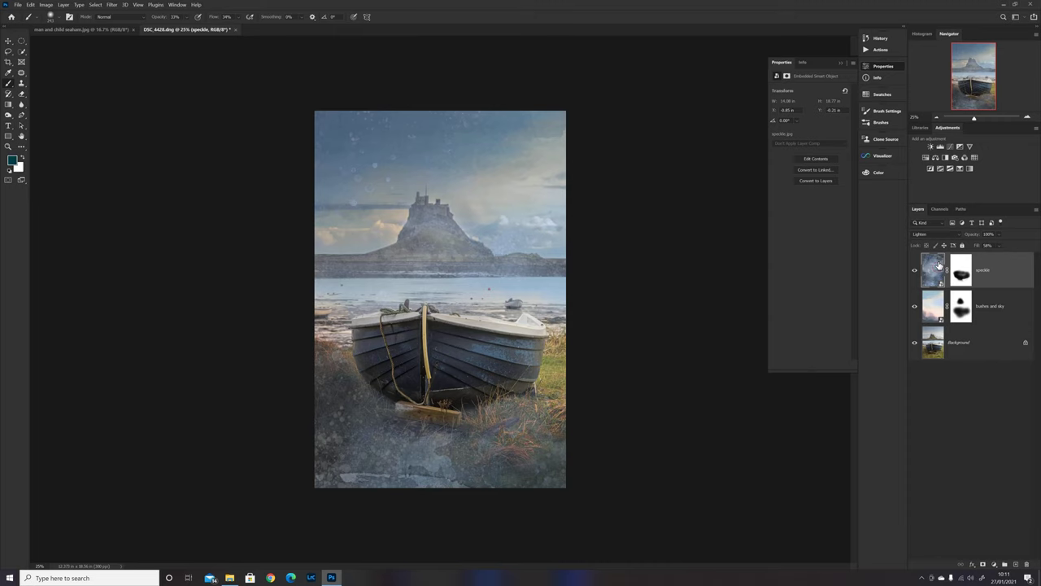
Place pastel green.jpg from the watercolour collection, enlarged to cover the whole canvas, and set its blend mode to Pin Light.
left_click(229, 577)
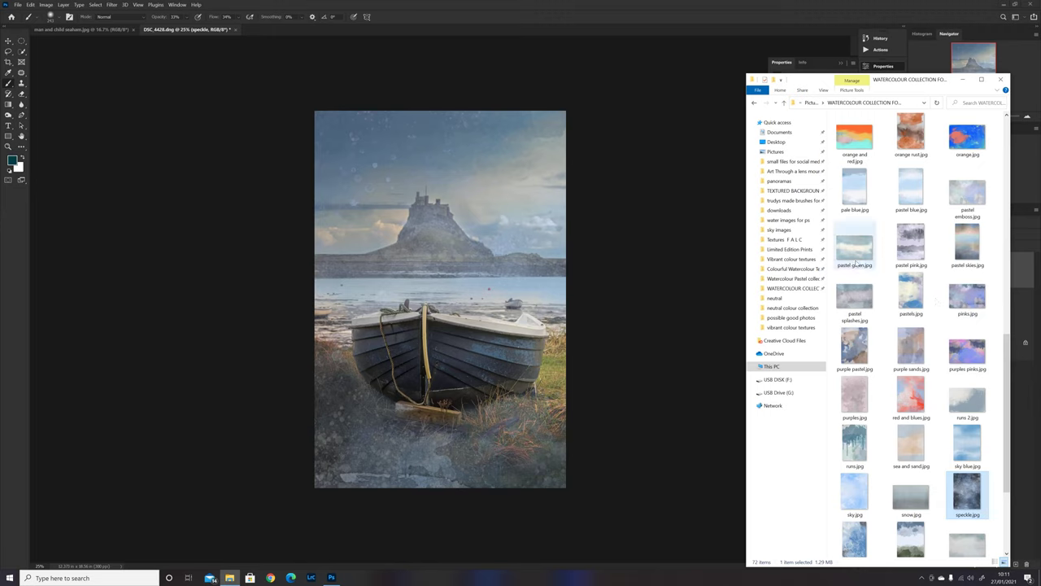
left_click_drag(849, 255, 427, 301)
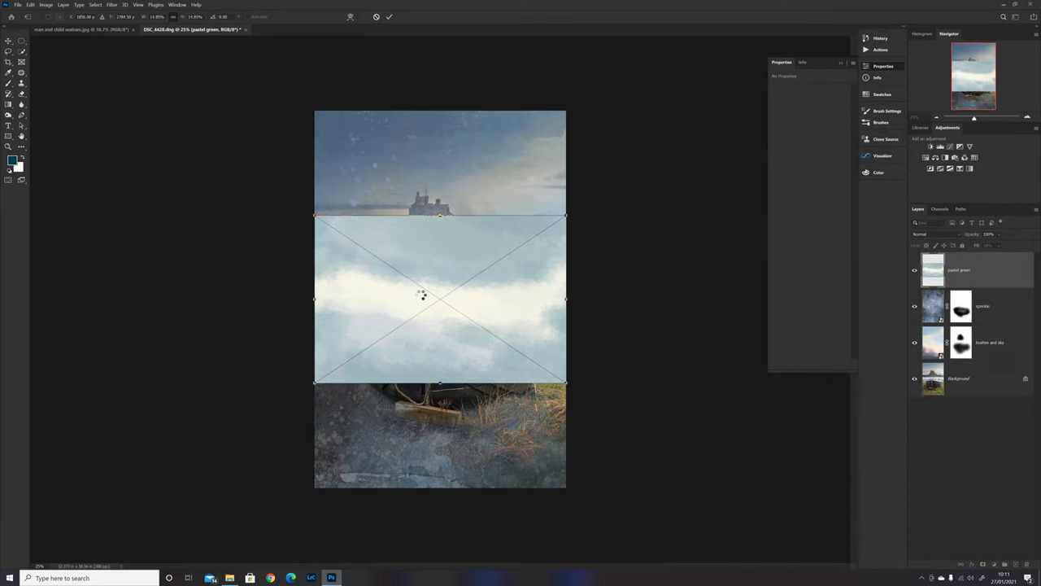
left_click_drag(439, 214, 443, 107)
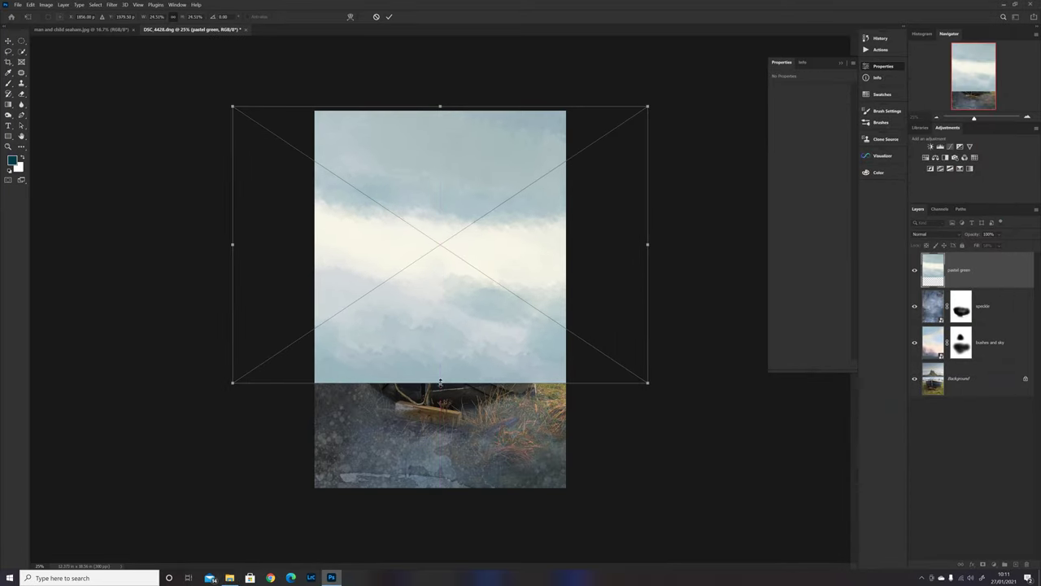
left_click_drag(440, 383, 440, 492)
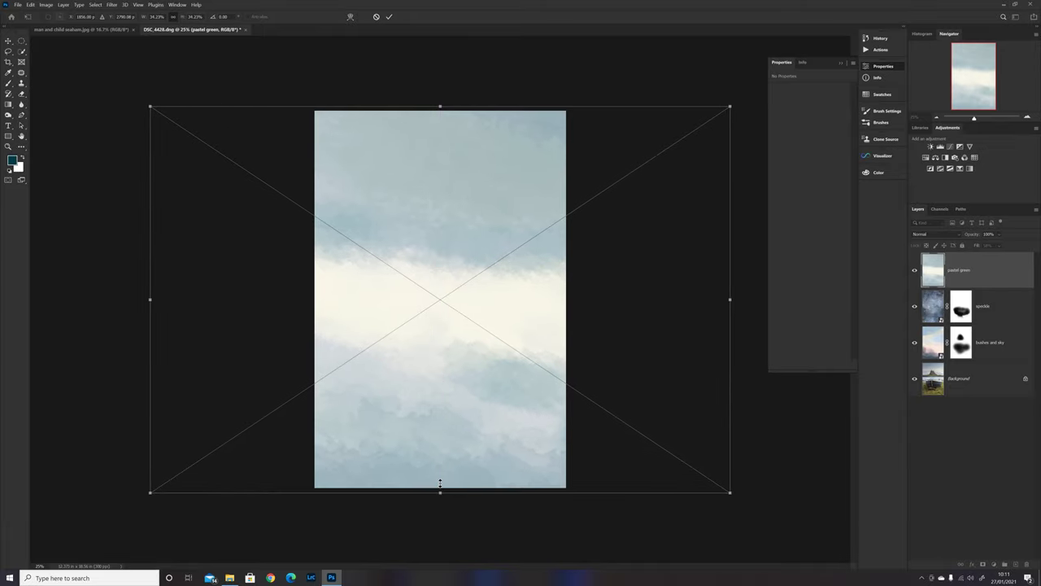
left_click(389, 17)
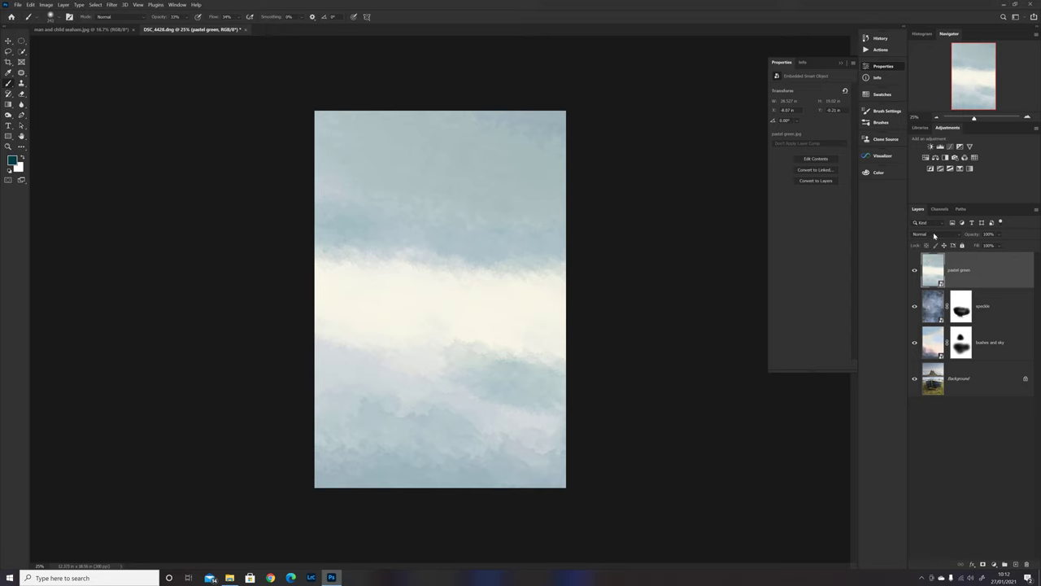
left_click(927, 234)
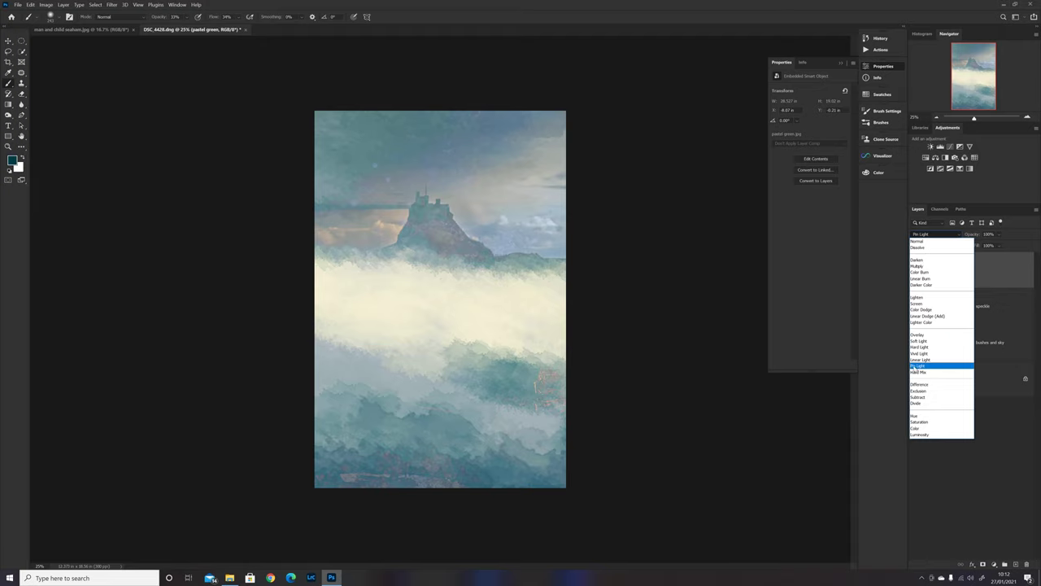
left_click(915, 366)
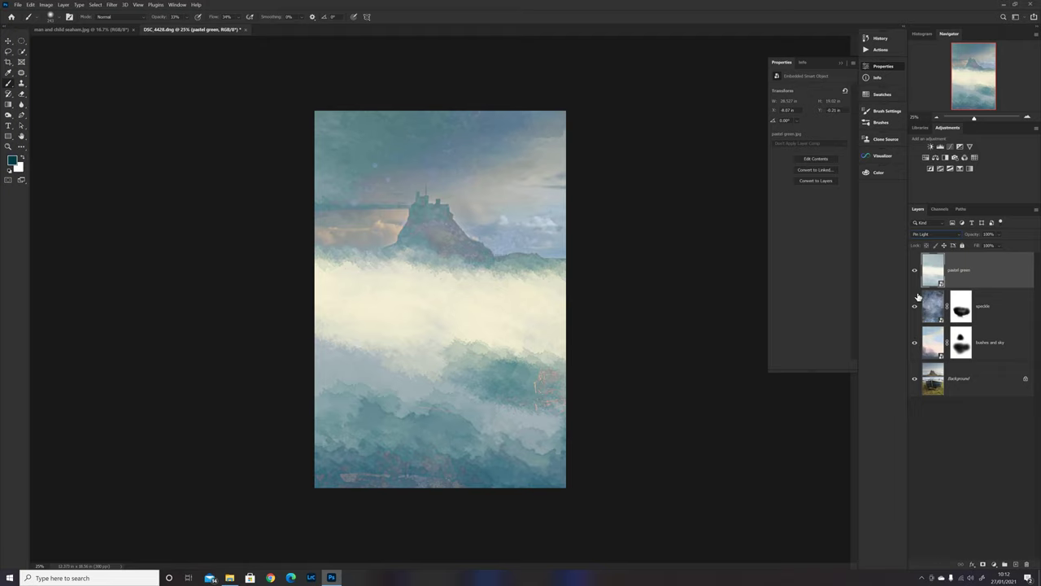
Duplicate the Background layer containing the original boat photo.
left_click(933, 385)
key("ctrl+j")
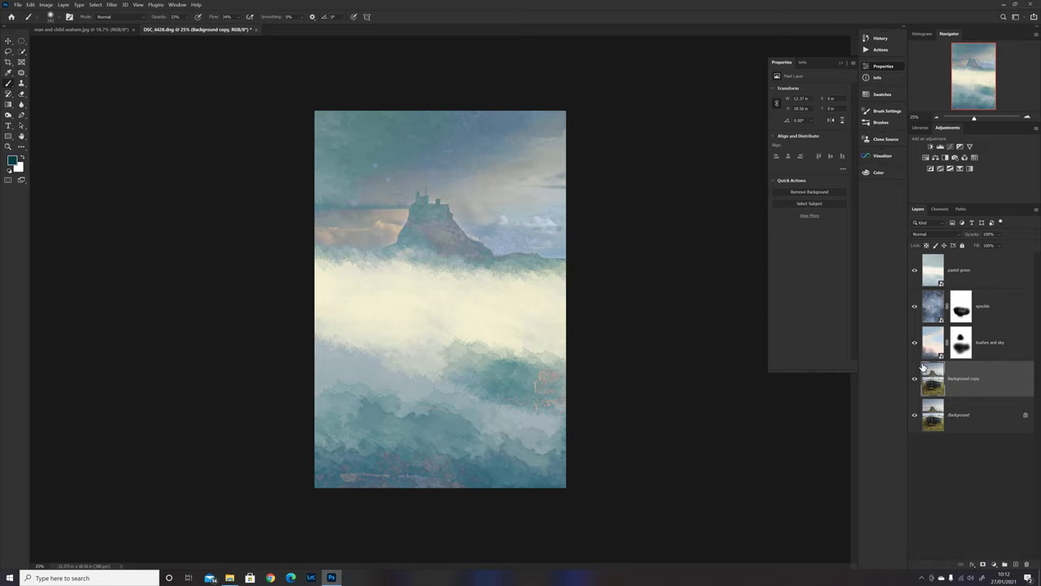
Reduce the pastel green layer's fill to 58%.
left_click(933, 271)
left_click(996, 245)
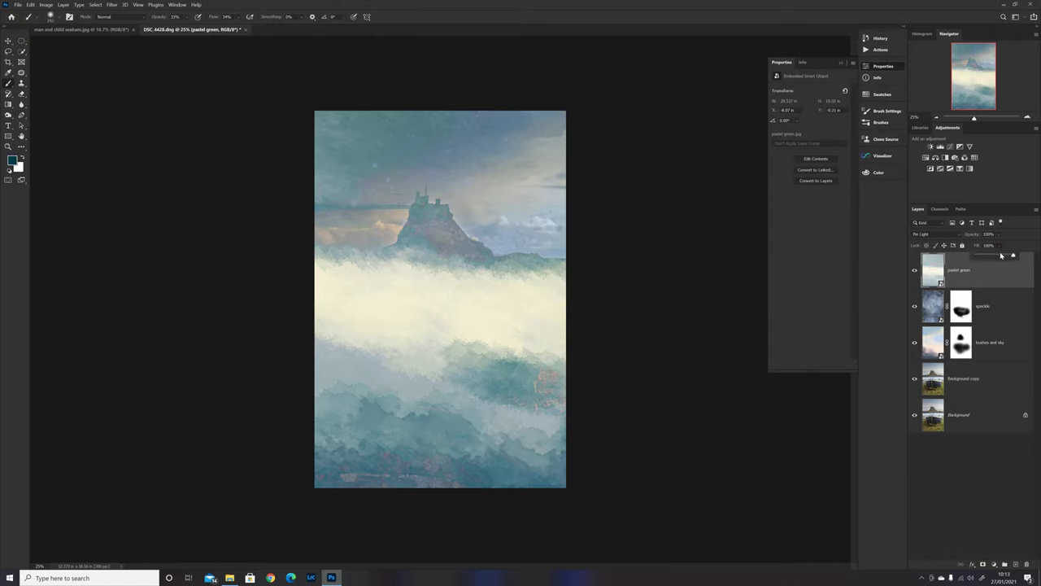
left_click(1001, 255)
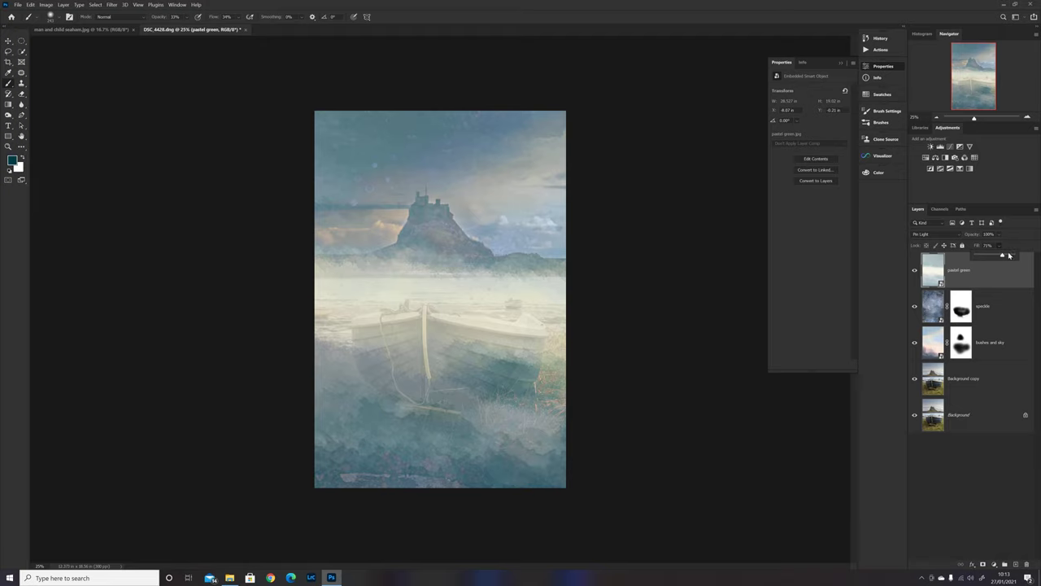
left_click(1006, 256)
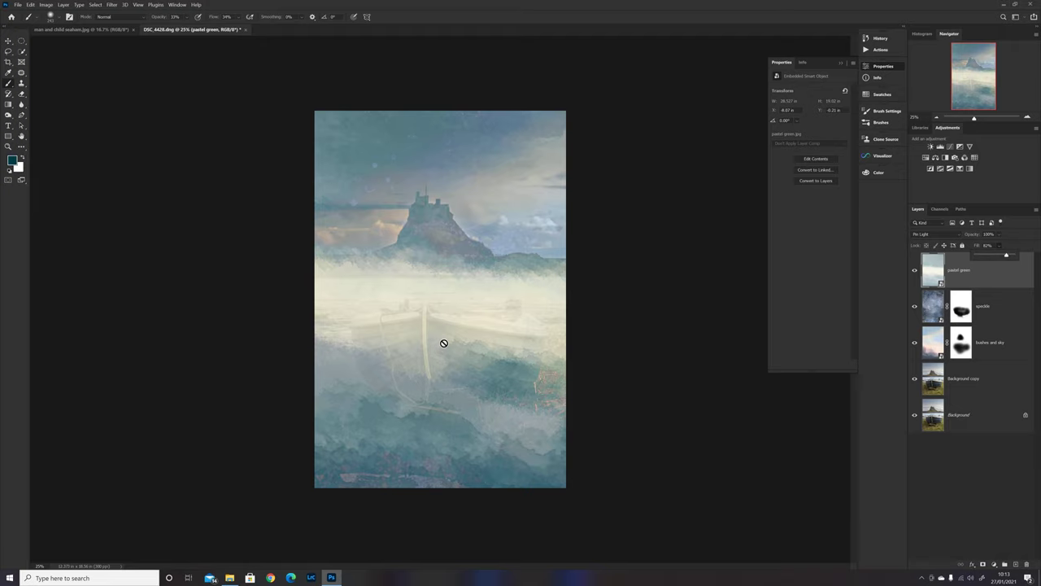
left_click_drag(1009, 255, 1000, 258)
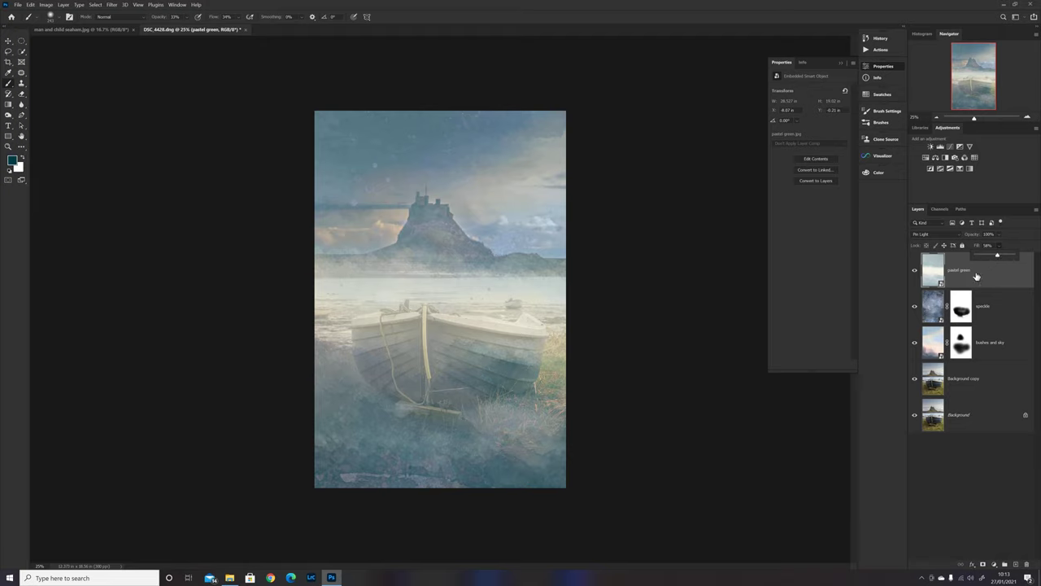
Add a layer mask to the pastel green layer and paint black over the boat's upper planks at 17% opacity and 28% flow.
left_click(983, 564)
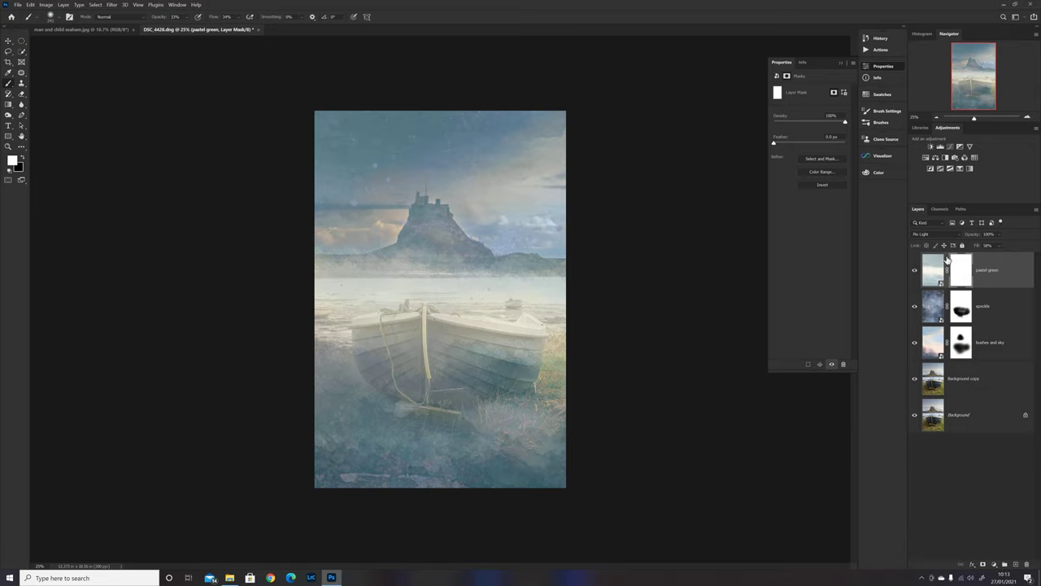
left_click(23, 157)
left_click_drag(399, 326, 427, 316)
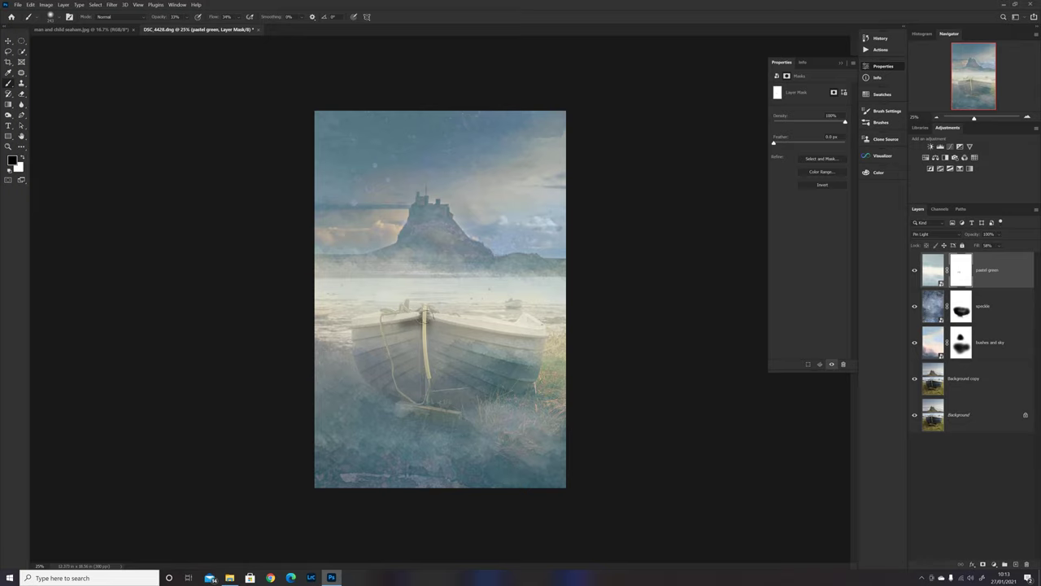
left_click(186, 18)
left_click_drag(191, 27, 238, 28)
left_click(238, 18)
left_click(390, 321)
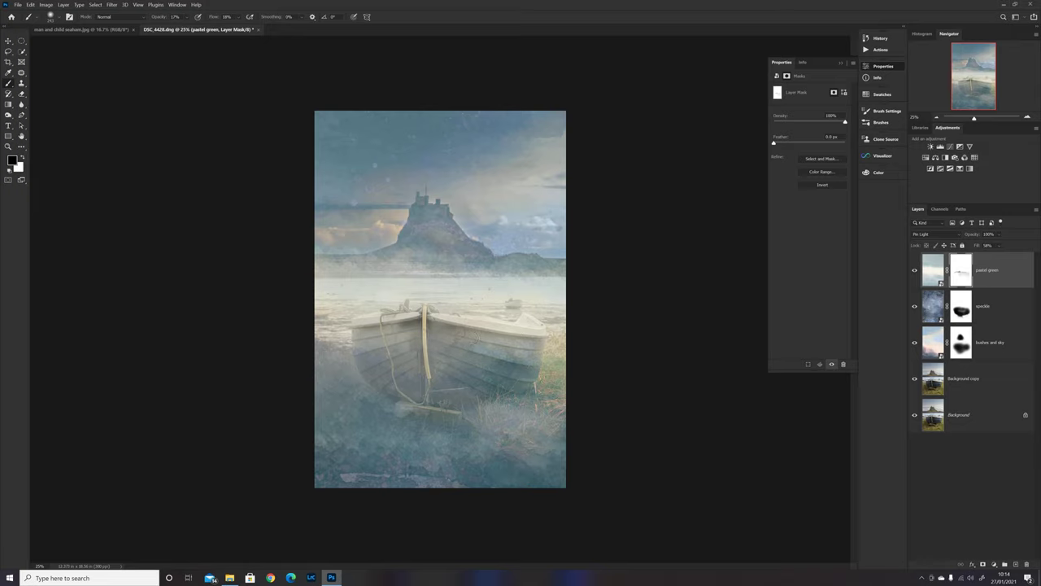
Mask the pastel green texture off the rest of the hull and the grass below it, varying the brush size.
mouse_move(375, 341)
left_mouse_down()
mouse_move(366, 347)
mouse_move(357, 326)
left_mouse_up()
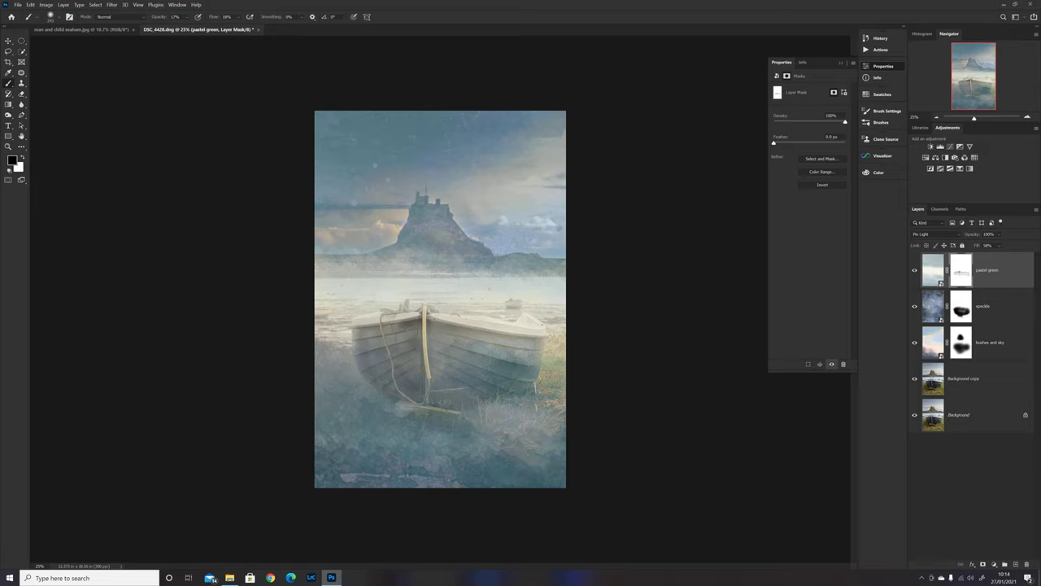
left_click_drag(399, 358, 431, 366)
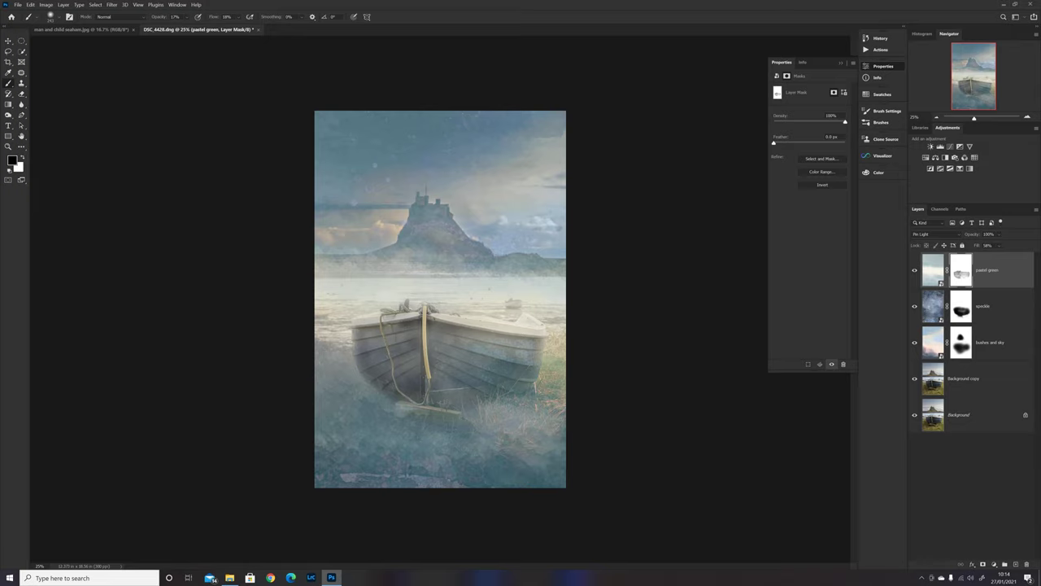
left_click_drag(528, 329, 451, 319)
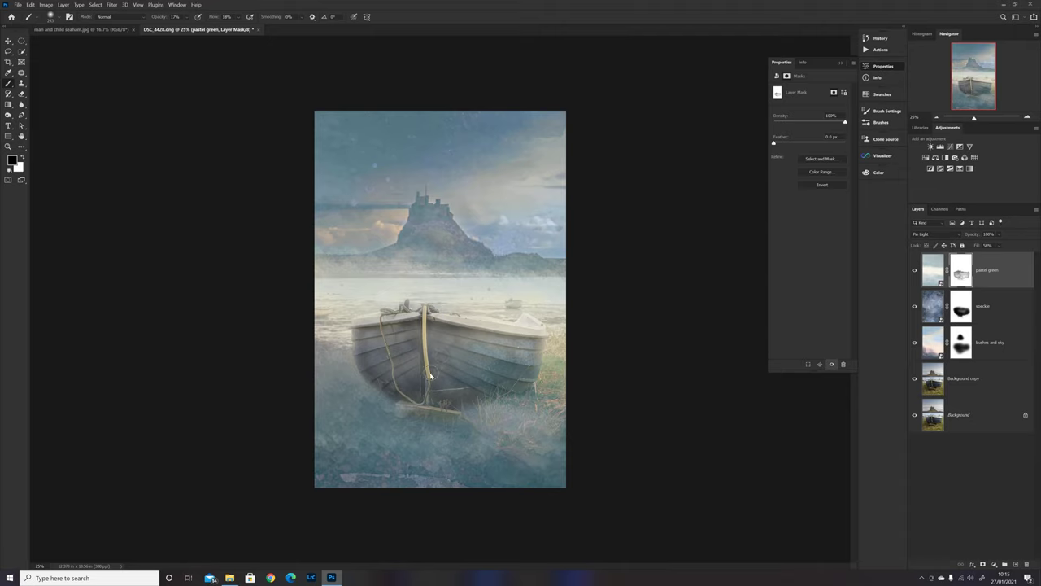
left_click_drag(430, 375, 480, 370)
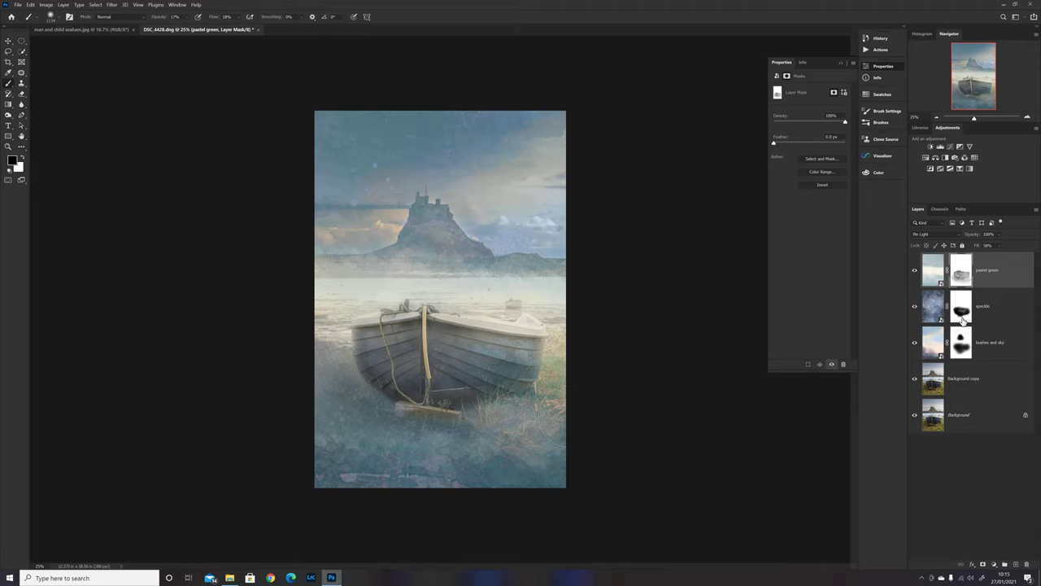
Paint black on the speckle layer's mask over the grass around and below the boat.
left_click(962, 317)
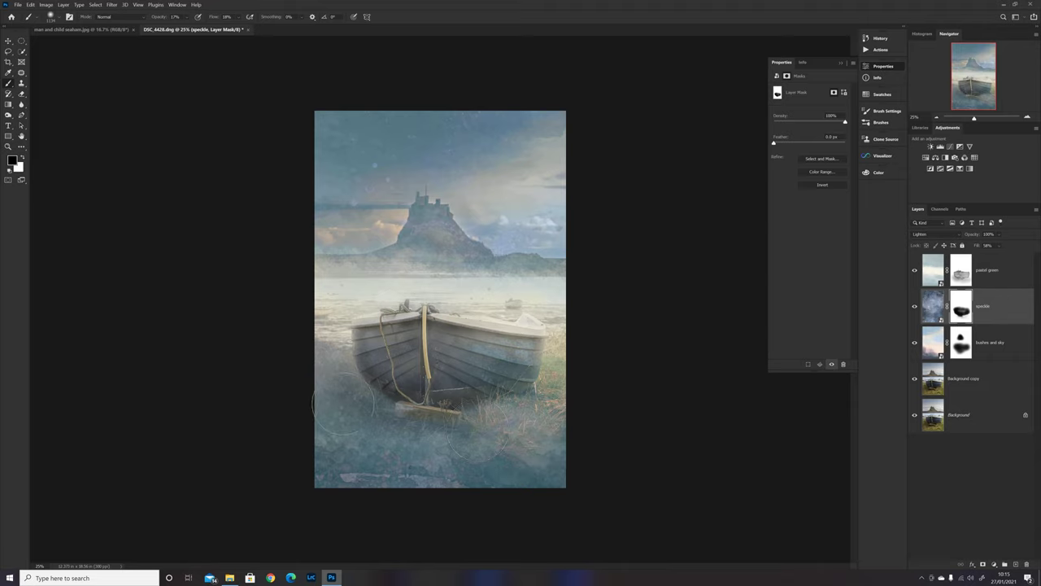
mouse_move(342, 377)
left_mouse_down()
mouse_move(392, 427)
mouse_move(433, 439)
mouse_move(441, 427)
mouse_move(491, 423)
mouse_move(546, 398)
mouse_move(488, 418)
mouse_move(550, 425)
mouse_move(422, 427)
mouse_move(332, 382)
mouse_move(379, 413)
mouse_move(371, 424)
mouse_move(543, 427)
mouse_move(516, 437)
mouse_move(405, 433)
mouse_move(361, 410)
mouse_move(336, 378)
mouse_move(411, 445)
left_mouse_up()
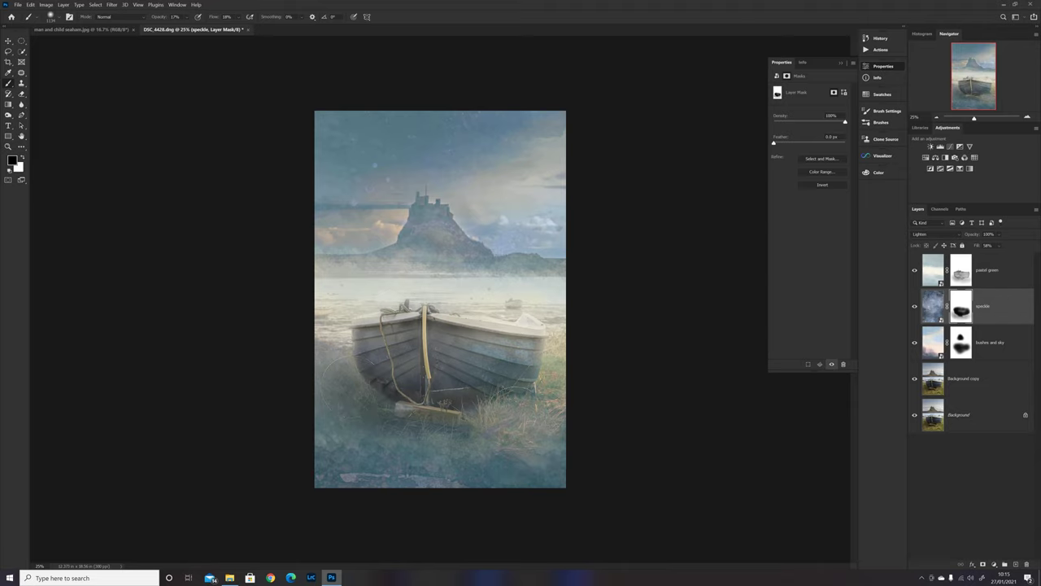
mouse_move(492, 442)
left_mouse_down()
mouse_move(395, 426)
mouse_move(337, 385)
mouse_move(352, 412)
mouse_move(390, 415)
left_mouse_up()
mouse_move(571, 421)
left_mouse_down()
mouse_move(492, 398)
mouse_move(512, 394)
left_mouse_up()
mouse_move(390, 394)
left_mouse_down()
mouse_move(429, 408)
mouse_move(367, 409)
mouse_move(365, 419)
mouse_move(344, 394)
mouse_move(359, 417)
mouse_move(384, 424)
mouse_move(355, 406)
mouse_move(383, 426)
mouse_move(478, 445)
mouse_move(541, 435)
left_mouse_up()
Paint black on the bushes and sky layer's mask across the grassy foreground beneath the boat.
left_click(961, 345)
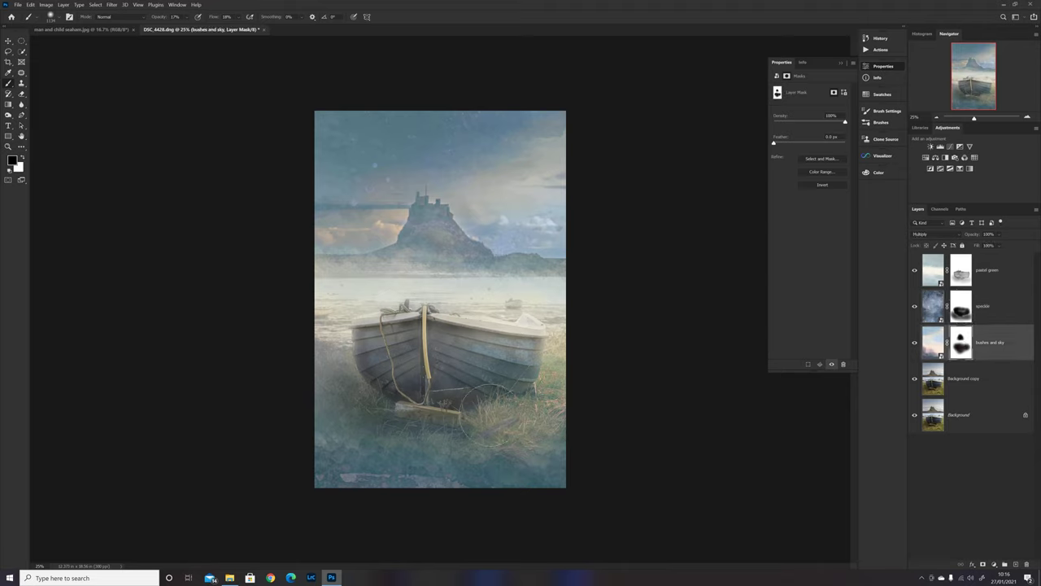
mouse_move(566, 413)
left_mouse_down()
mouse_move(439, 404)
mouse_move(411, 459)
mouse_move(375, 407)
mouse_move(327, 389)
left_mouse_up()
mouse_move(419, 423)
left_mouse_down()
mouse_move(450, 438)
mouse_move(569, 430)
left_mouse_up()
mouse_move(492, 441)
left_mouse_down()
mouse_move(397, 426)
mouse_move(335, 400)
mouse_move(331, 379)
mouse_move(368, 414)
mouse_move(386, 423)
mouse_move(401, 414)
mouse_move(435, 440)
mouse_move(450, 424)
mouse_move(466, 443)
mouse_move(548, 419)
mouse_move(545, 405)
mouse_move(490, 420)
mouse_move(419, 417)
mouse_move(411, 405)
mouse_move(379, 423)
mouse_move(345, 399)
left_mouse_up()
Place watercolour collection 1.jpg from the watercolour collection above the pastel green layer, enlarged to cover the whole canvas.
left_click(933, 280)
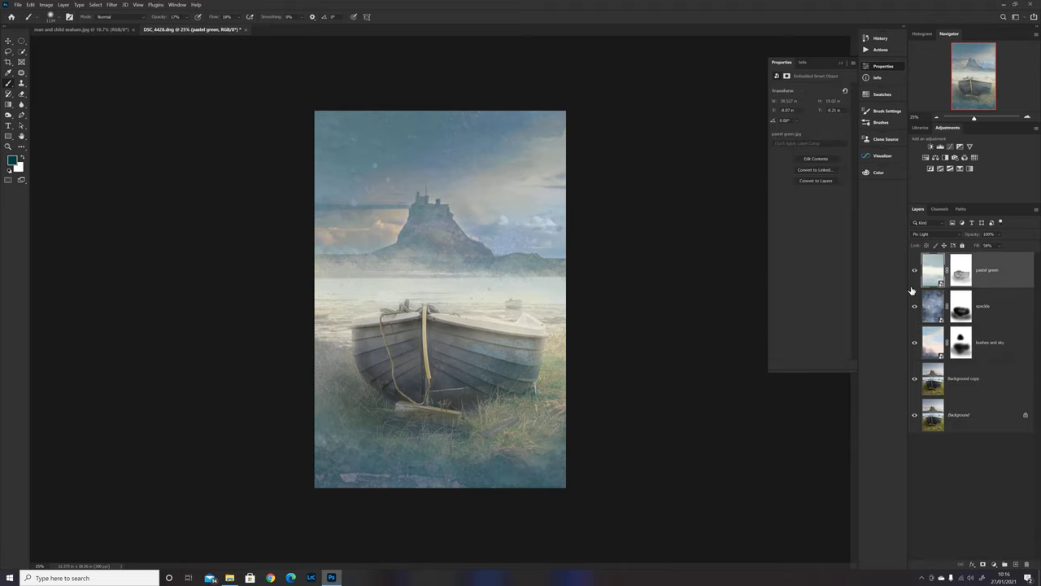
left_click(231, 578)
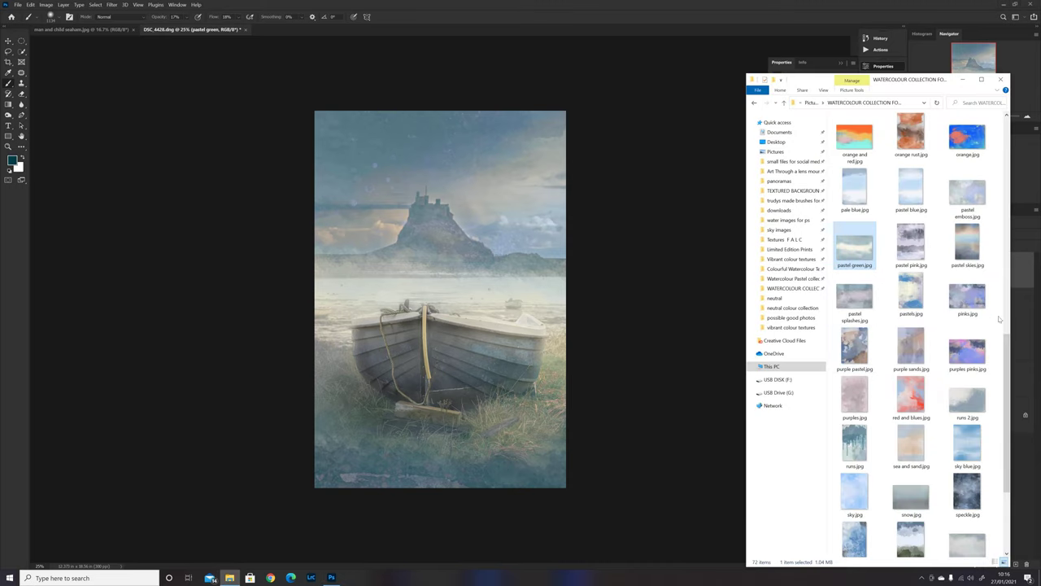
left_click_drag(1007, 349, 1003, 414)
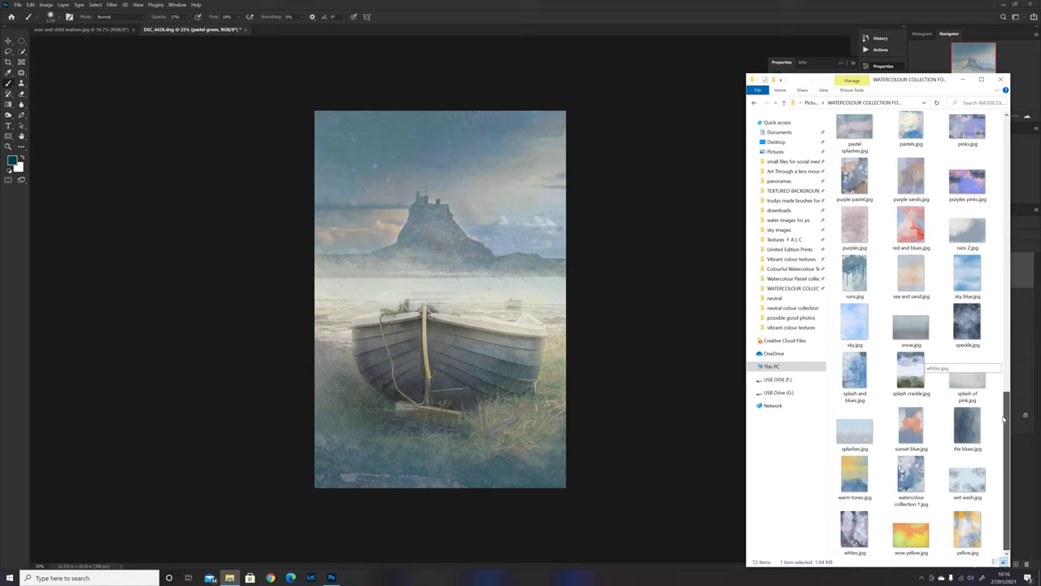
left_click_drag(1003, 415, 1003, 415)
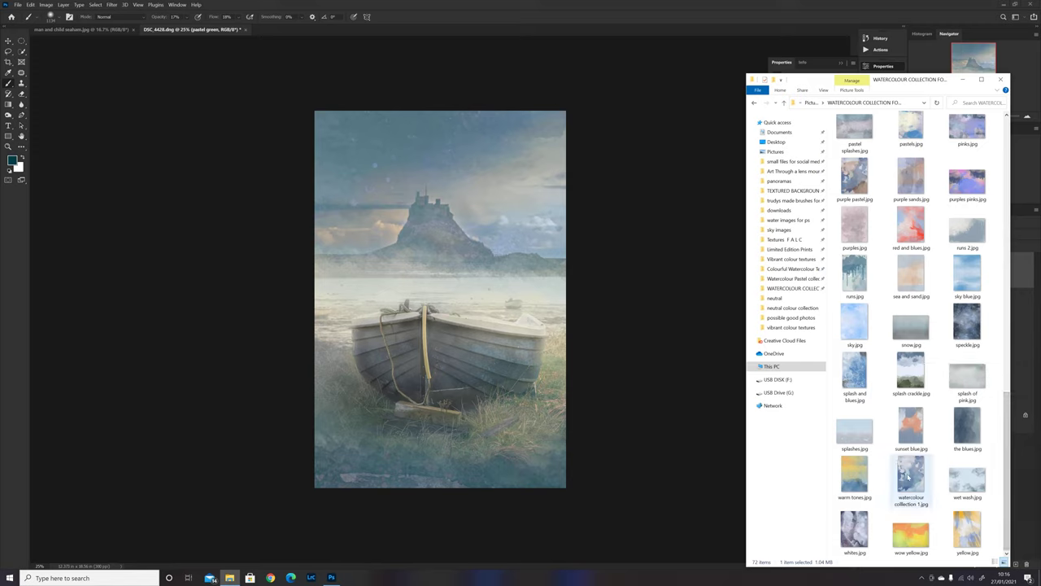
left_click(910, 476)
left_click_drag(912, 476, 405, 305)
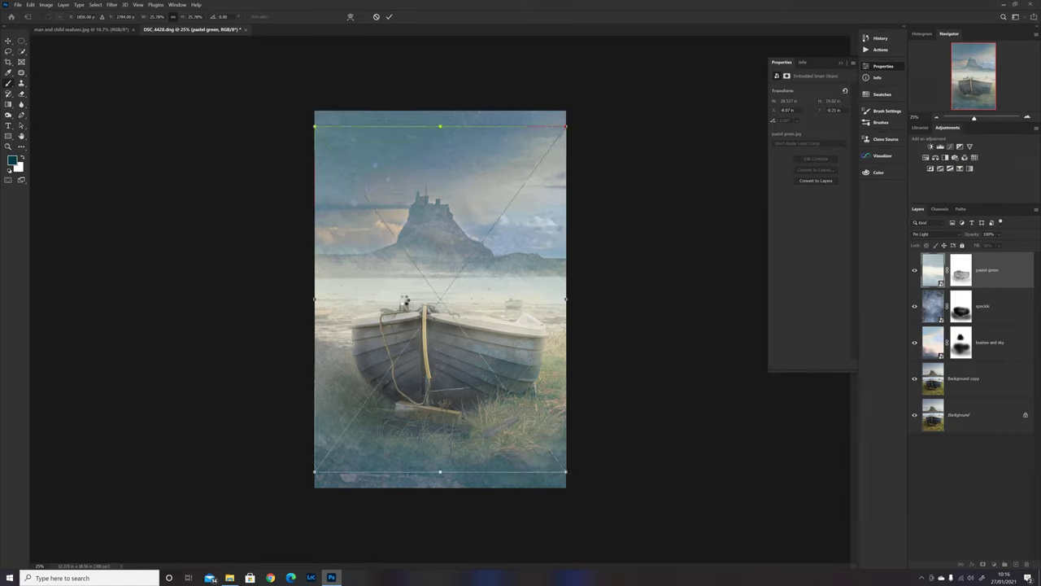
left_click_drag(441, 126, 440, 102)
left_click_drag(439, 471, 445, 486)
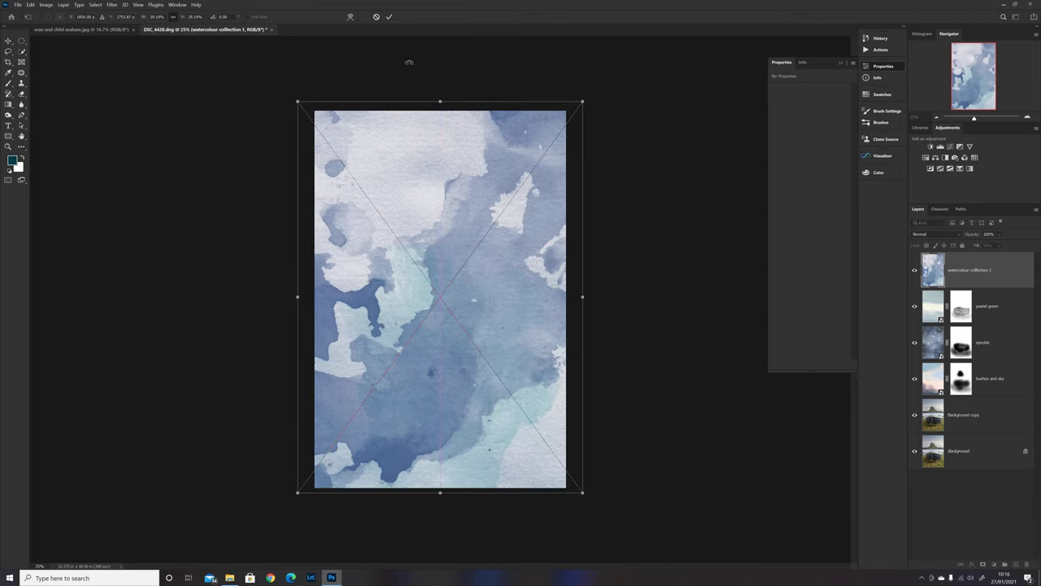
right_click(445, 215)
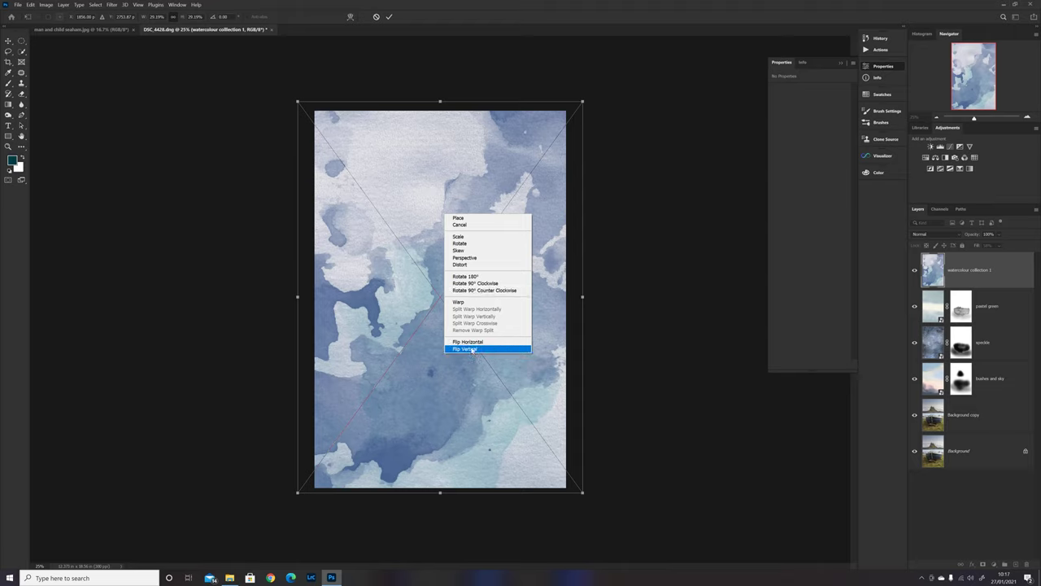
left_click(390, 18)
left_click(390, 18)
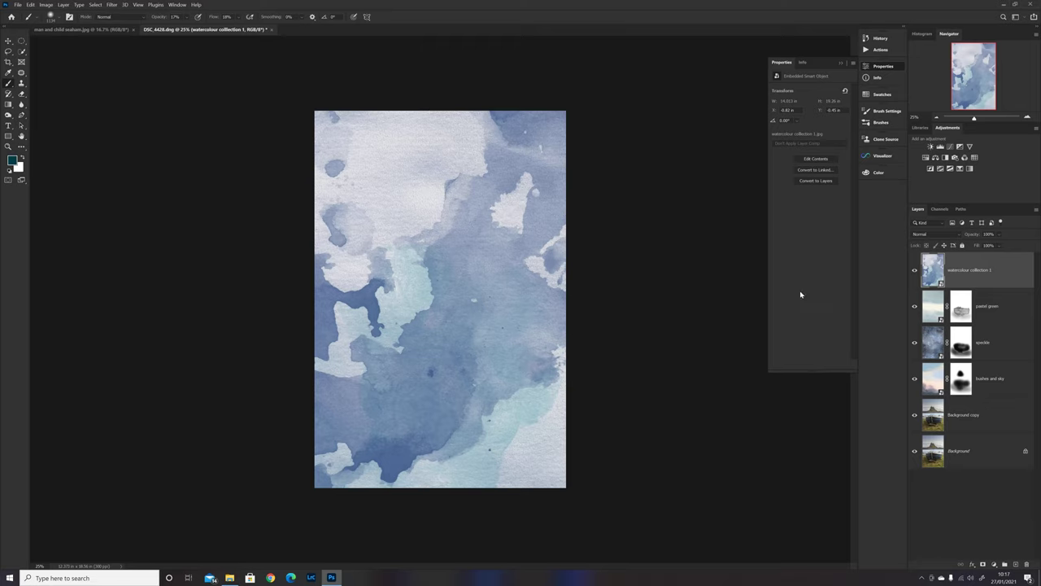
Set the watercolour collection 1 layer's blend mode to Multiply and its fill to 65%.
left_click(933, 235)
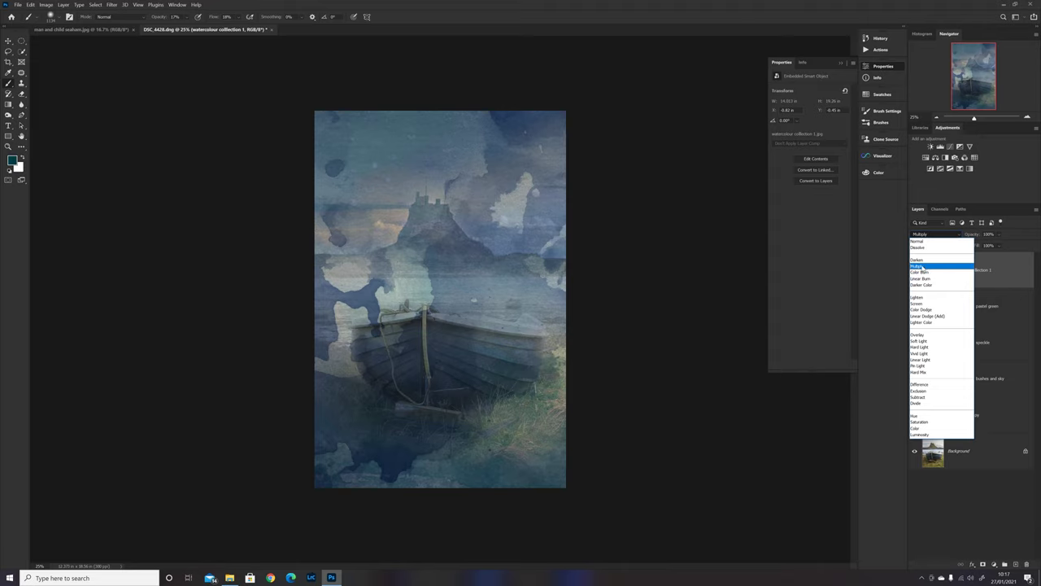
left_click(918, 267)
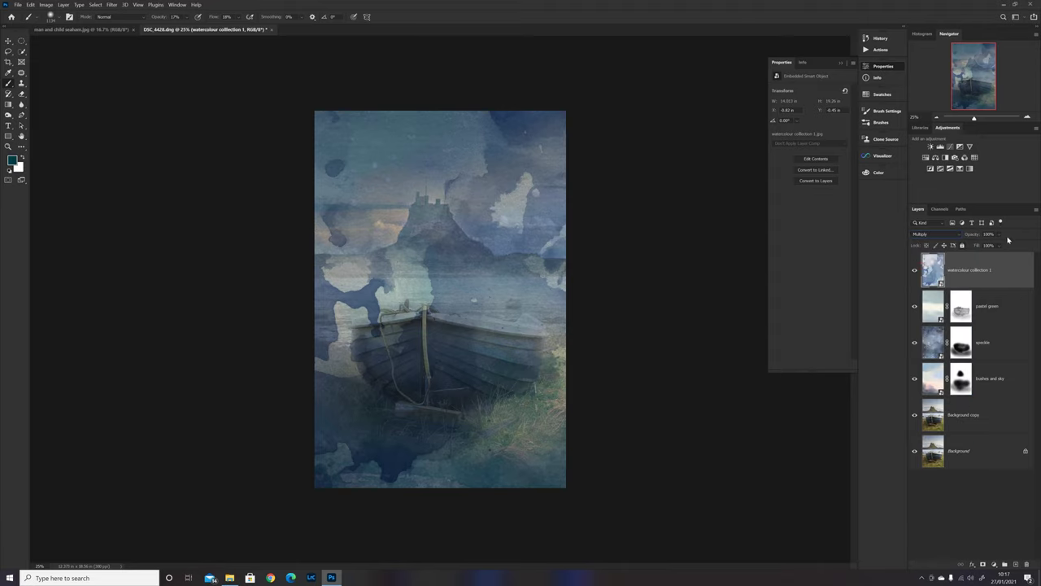
left_click(999, 247)
left_click_drag(1001, 256, 1000, 257)
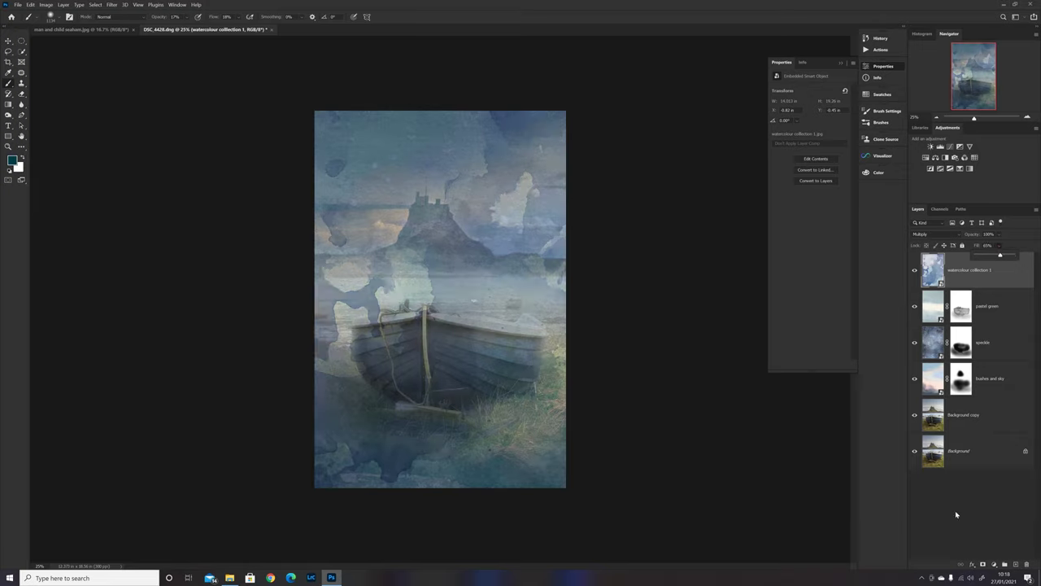
Add a layer mask to the watercolour collection 1 layer and paint the texture off the boat with a smaller black brush.
left_click(983, 564)
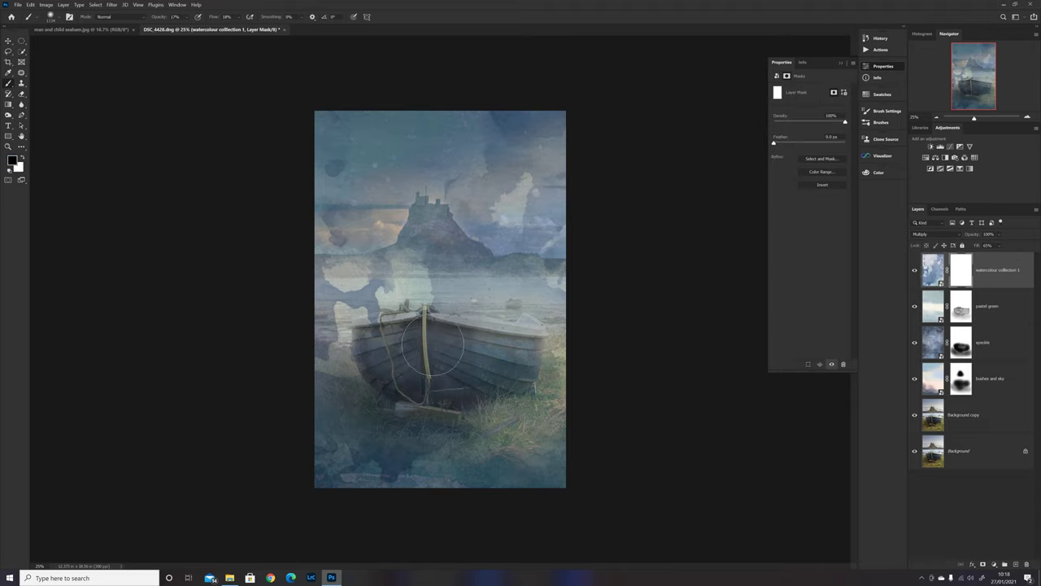
right_click(439, 339, "alt")
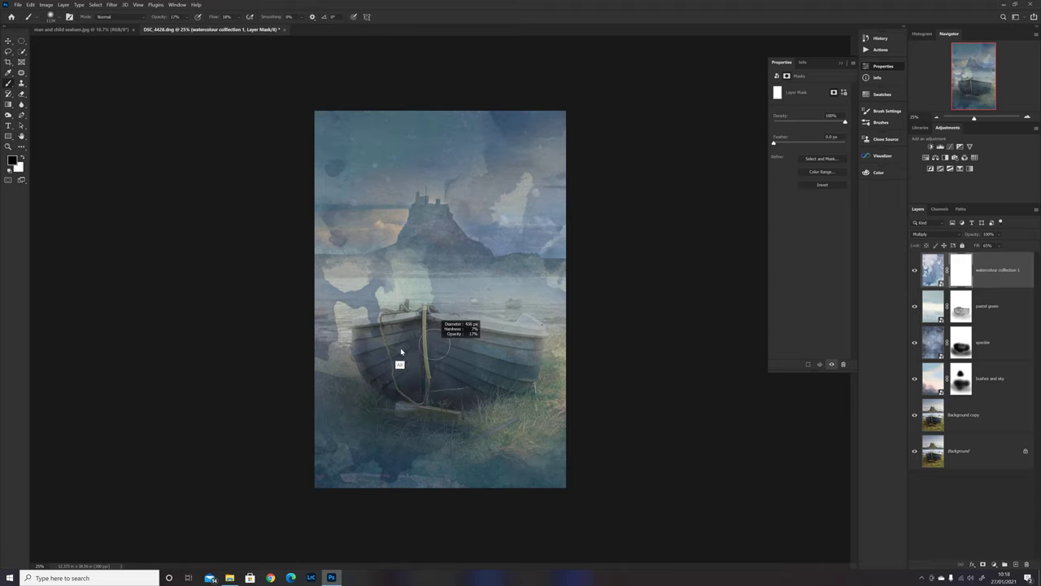
left_click_drag(400, 351, 423, 349)
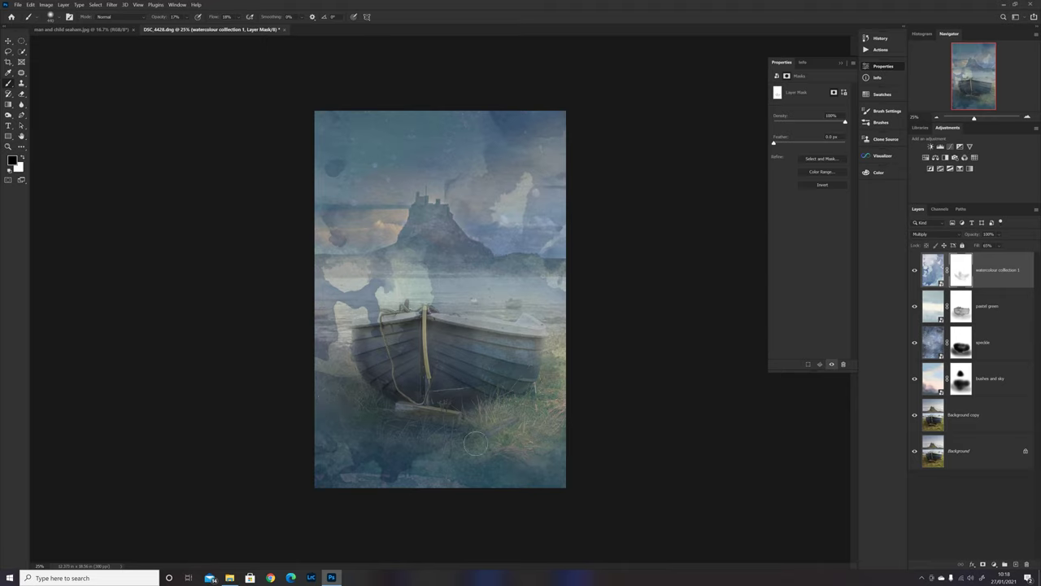
left_click_drag(476, 443, 494, 435)
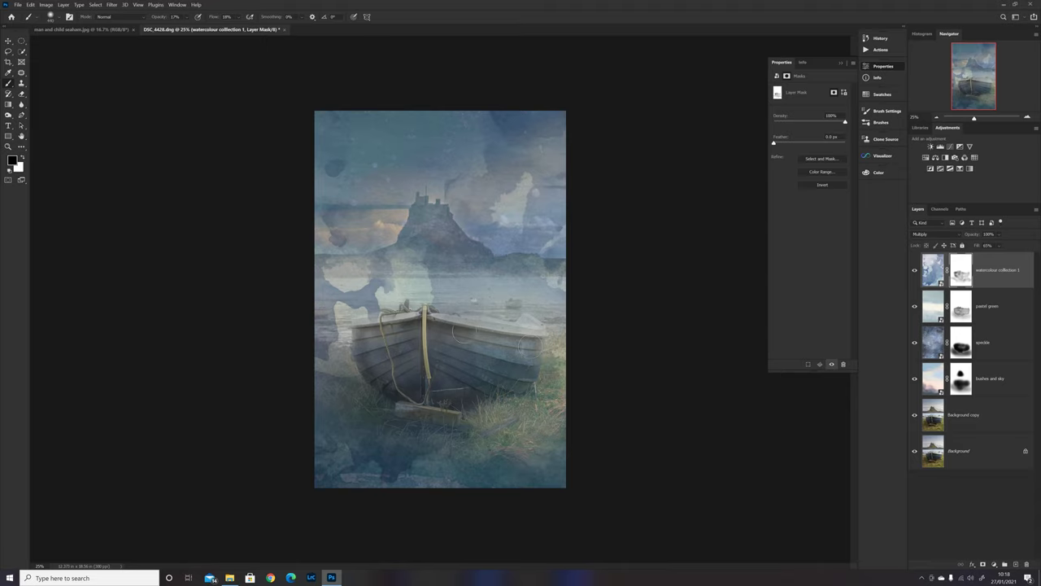
mouse_move(439, 332)
left_mouse_down()
mouse_move(461, 389)
mouse_move(498, 368)
left_mouse_up()
Compare the image with and without the watercolour collection 1 layer, and mask its texture off the foreground grass and the water behind the boat.
left_click(915, 271)
left_click(915, 273)
left_click(915, 272)
left_click(915, 271)
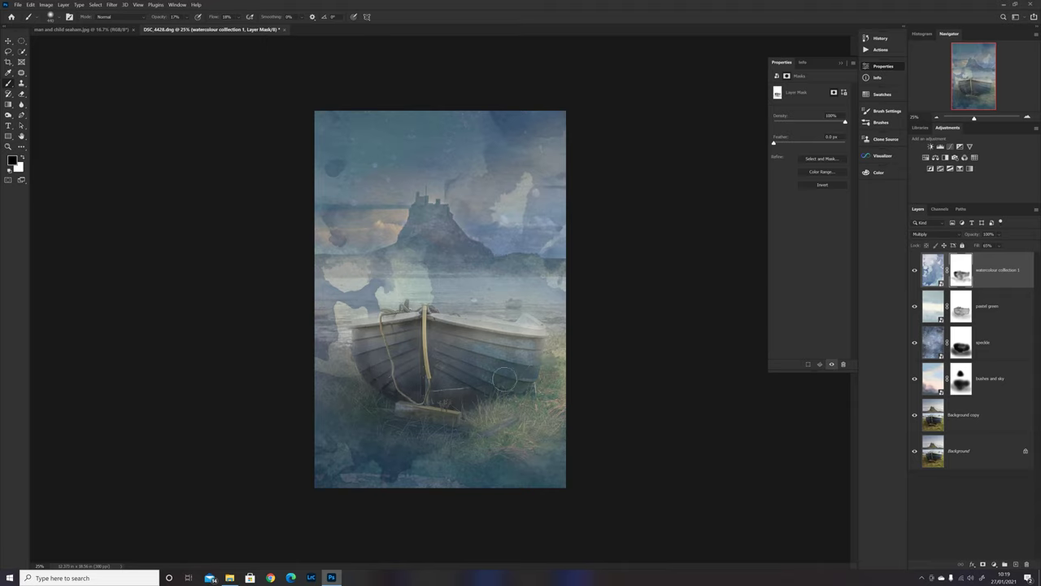
mouse_move(504, 436)
left_mouse_down()
mouse_move(544, 432)
mouse_move(534, 426)
left_mouse_up()
mouse_move(409, 411)
left_mouse_down()
mouse_move(367, 397)
mouse_move(340, 403)
mouse_move(389, 411)
mouse_move(422, 436)
mouse_move(489, 426)
mouse_move(508, 419)
mouse_move(513, 400)
mouse_move(554, 413)
mouse_move(504, 407)
mouse_move(471, 432)
mouse_move(423, 431)
mouse_move(355, 397)
mouse_move(395, 433)
mouse_move(385, 422)
mouse_move(467, 433)
mouse_move(564, 411)
mouse_move(546, 394)
mouse_move(397, 461)
mouse_move(324, 465)
mouse_move(523, 458)
mouse_move(502, 395)
mouse_move(445, 412)
mouse_move(355, 400)
left_mouse_up()
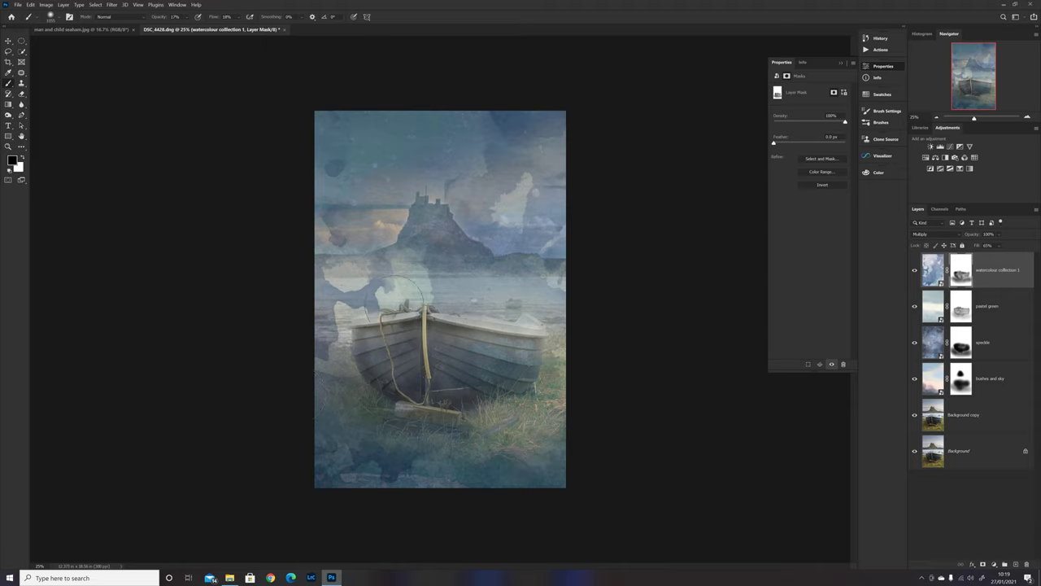
right_click(405, 304, "alt")
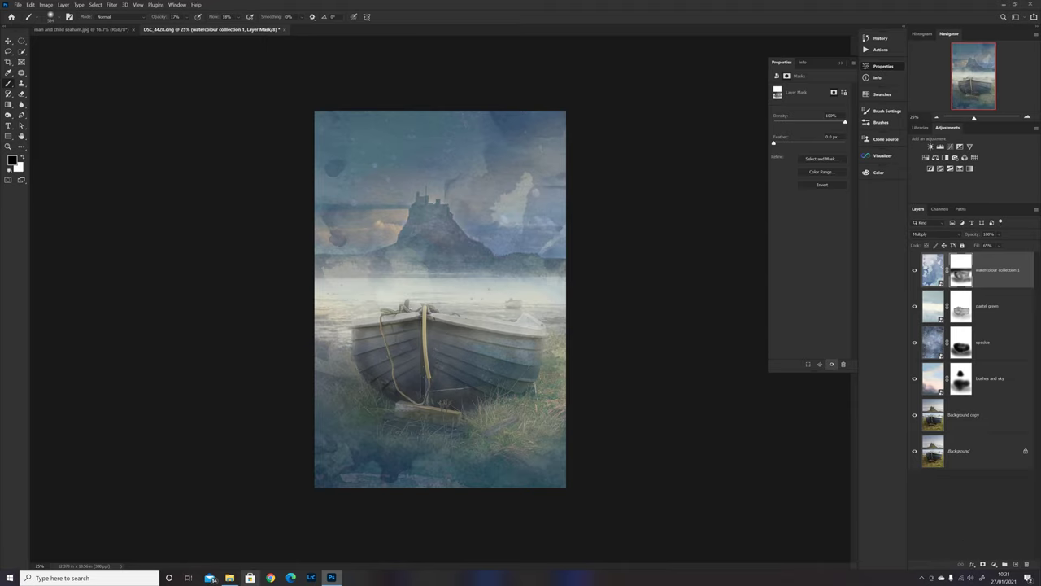
Place indigo crackle.jpg from the watercolour collection above the watercolour collection 1 layer, enlarged to extend past all canvas edges.
left_click(229, 577)
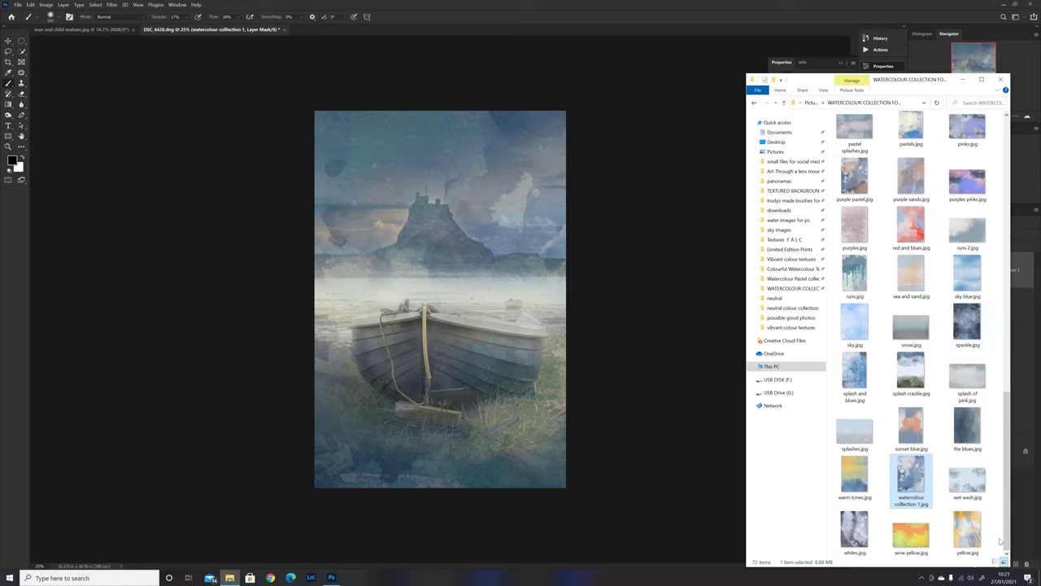
left_click_drag(1009, 487, 1009, 338)
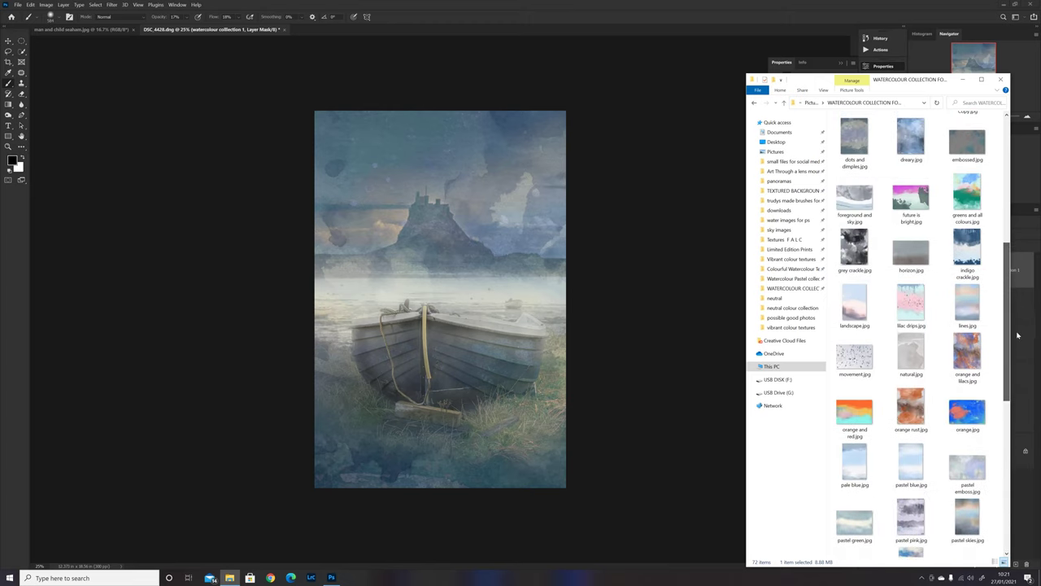
left_click(966, 250)
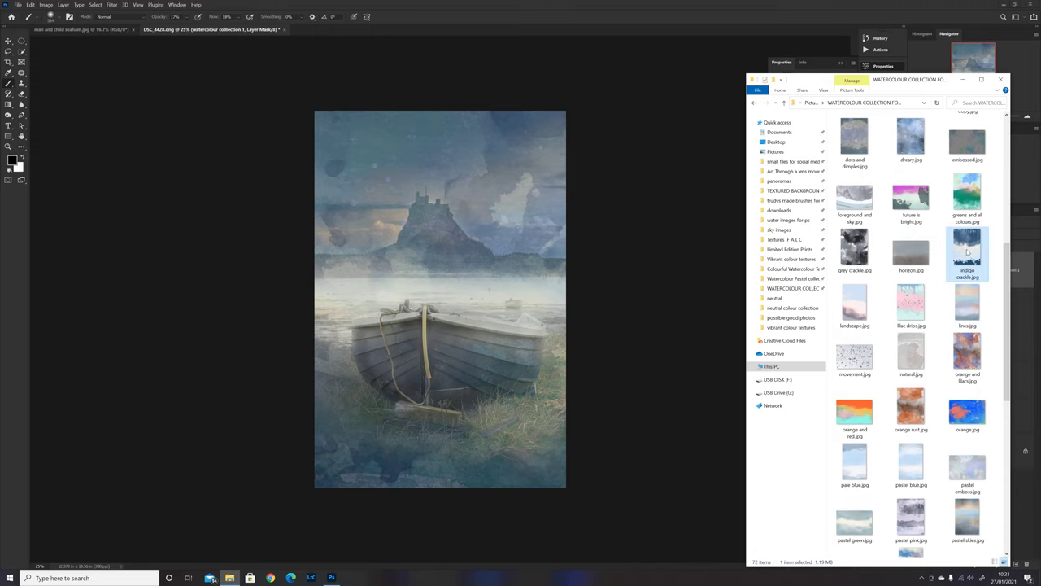
left_click_drag(966, 253, 561, 295)
left_click_drag(417, 296, 416, 296)
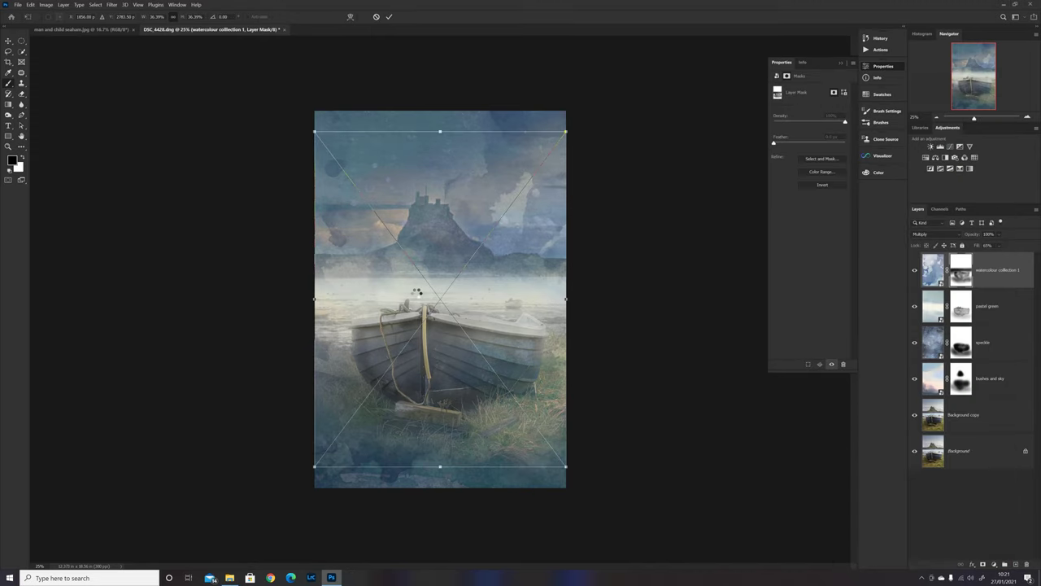
left_click_drag(440, 131, 440, 97)
left_click_drag(440, 467, 440, 501)
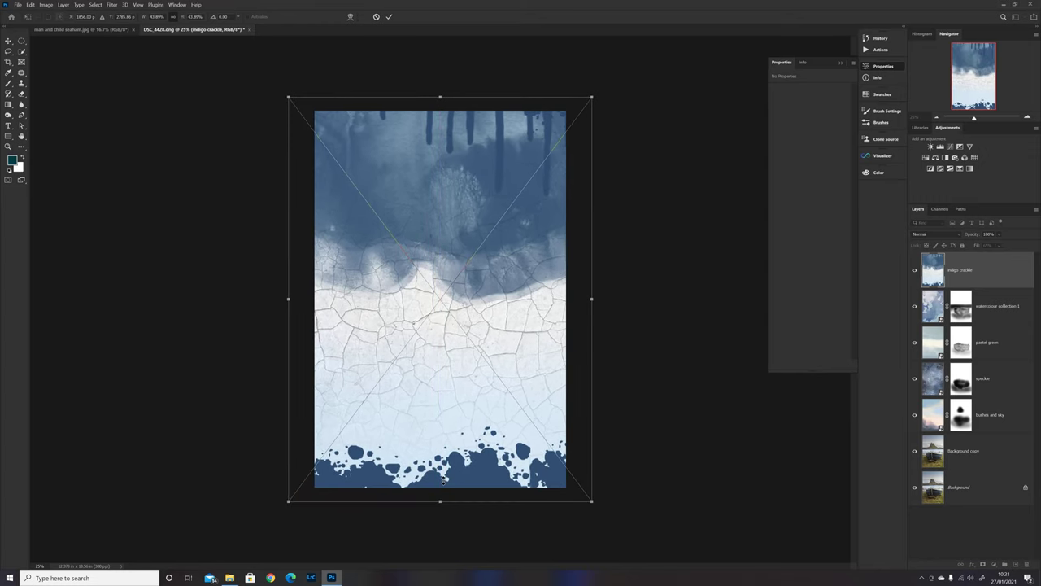
left_click(389, 18)
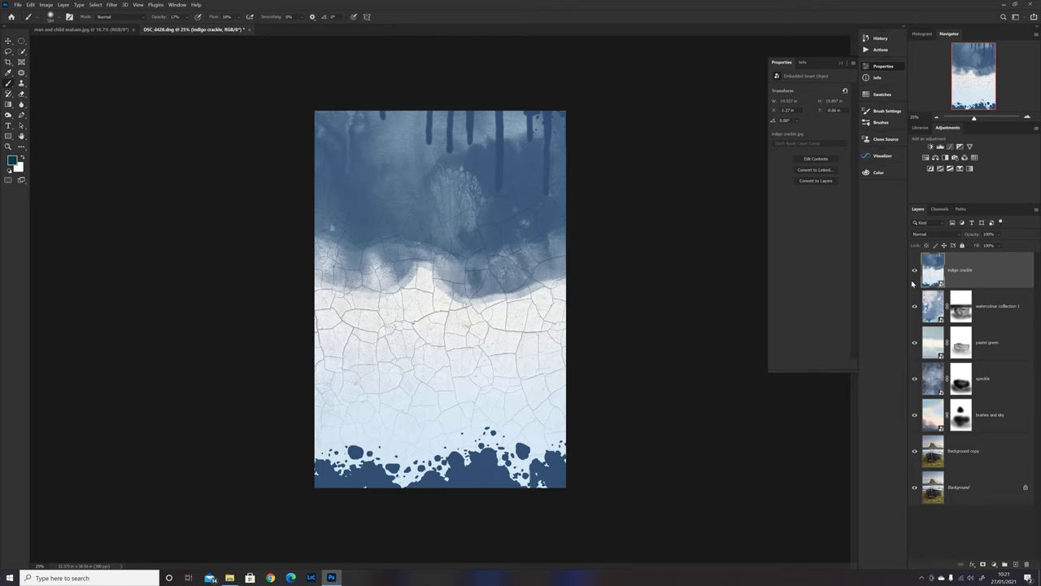
Try the Lighter Color blend mode on the indigo crackle layer, comparing the image with and without it, and delete the layer.
left_click(929, 236)
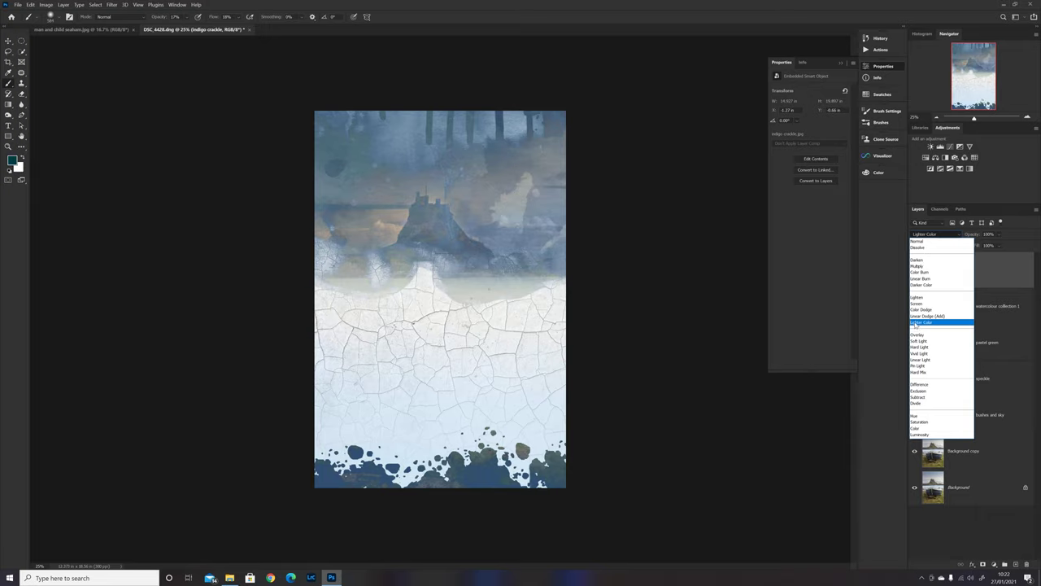
left_click(915, 323)
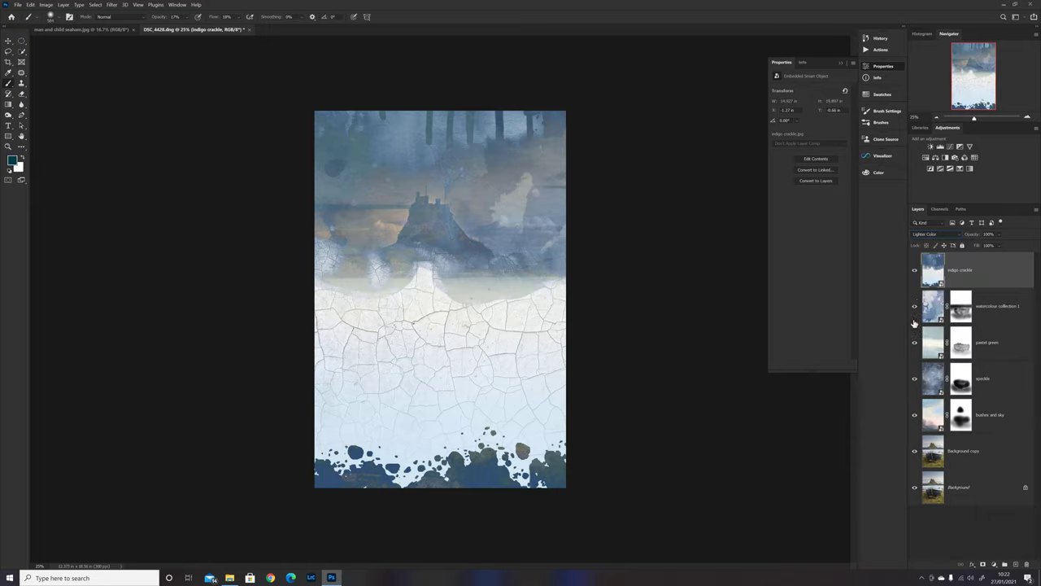
left_click(914, 272)
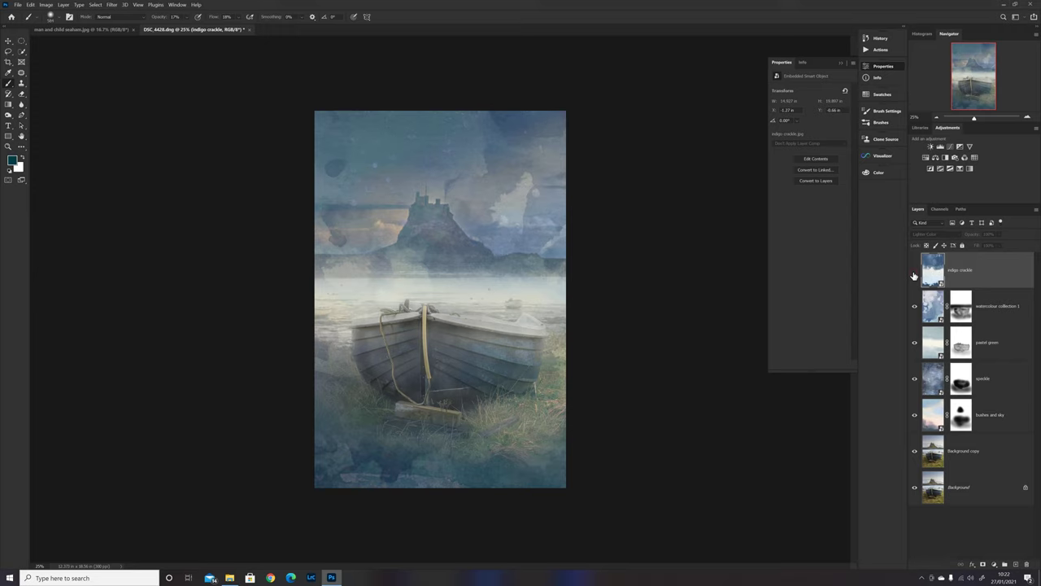
left_click(914, 271)
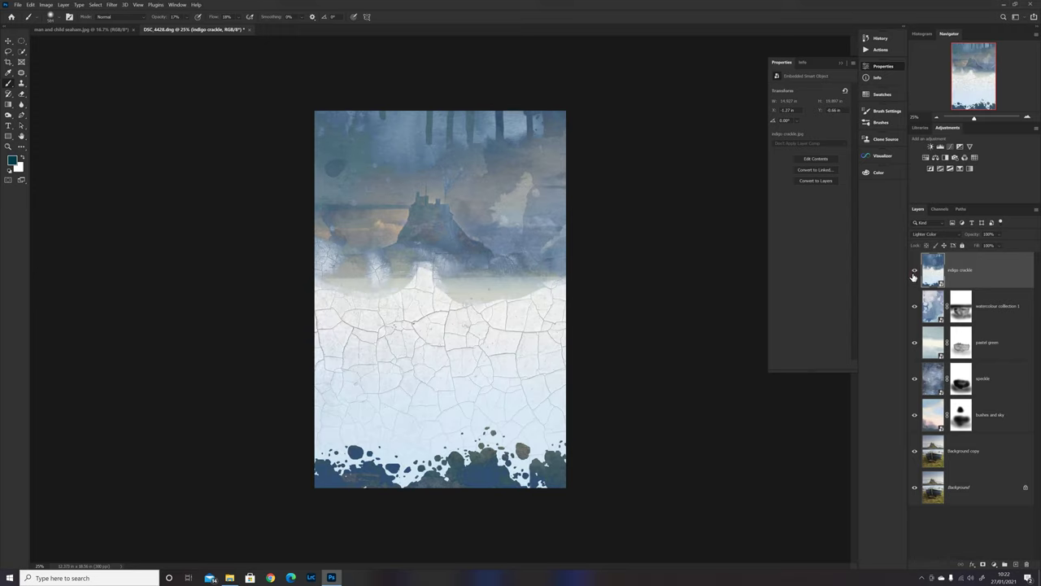
left_click(914, 272)
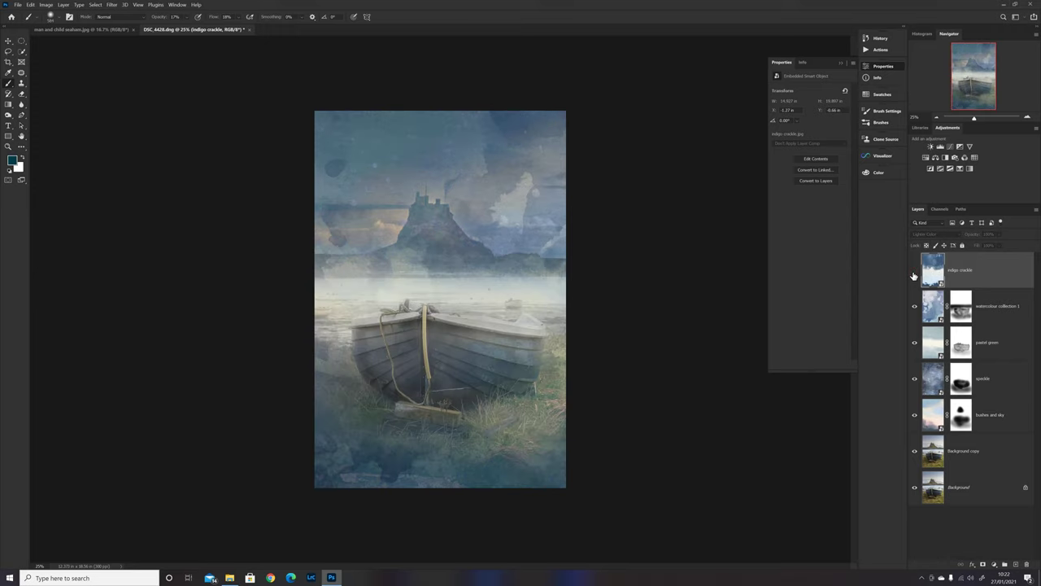
left_click(914, 272)
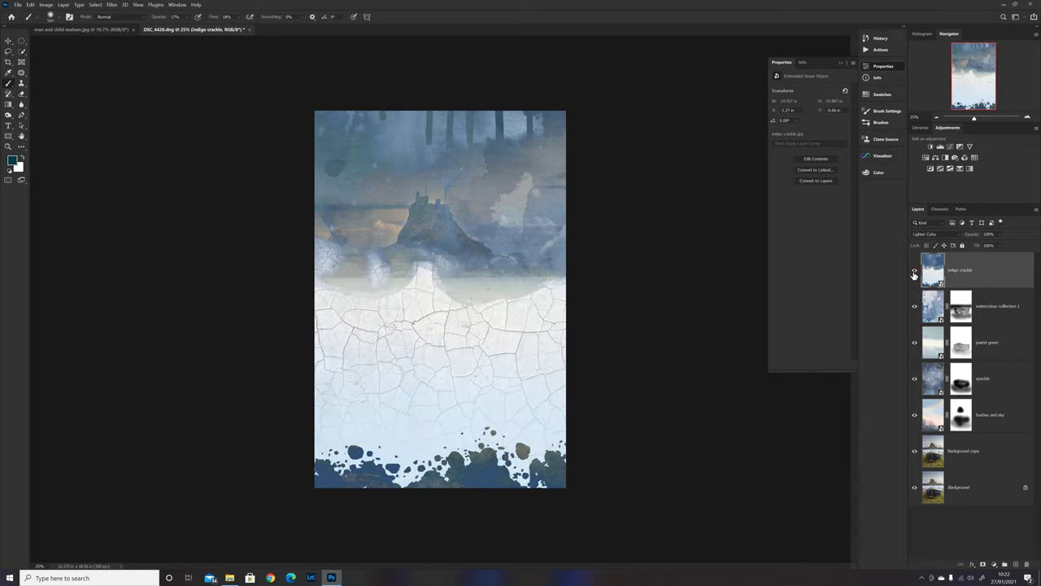
left_click(914, 273)
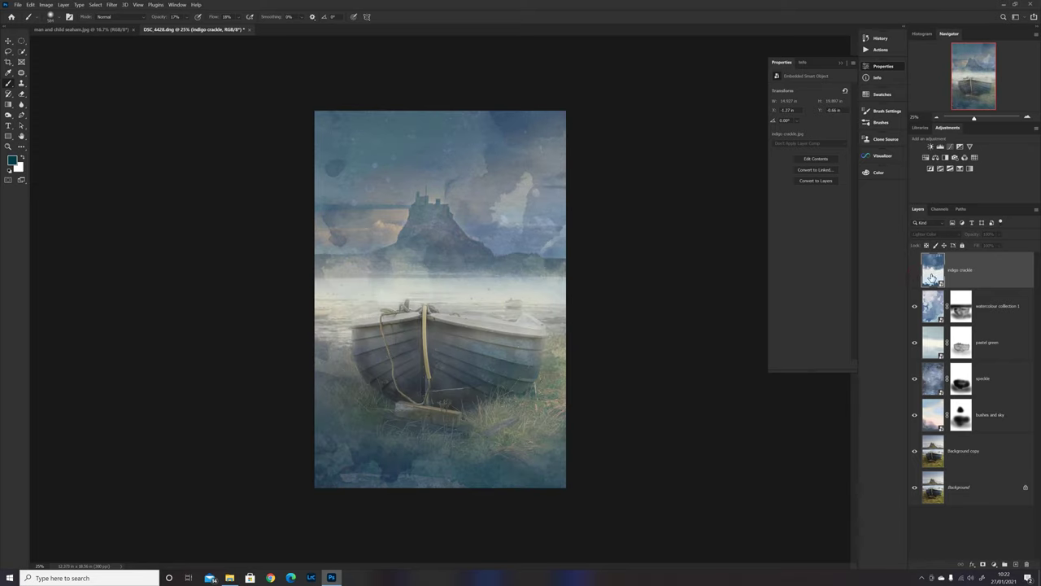
left_click_drag(932, 275, 1027, 564)
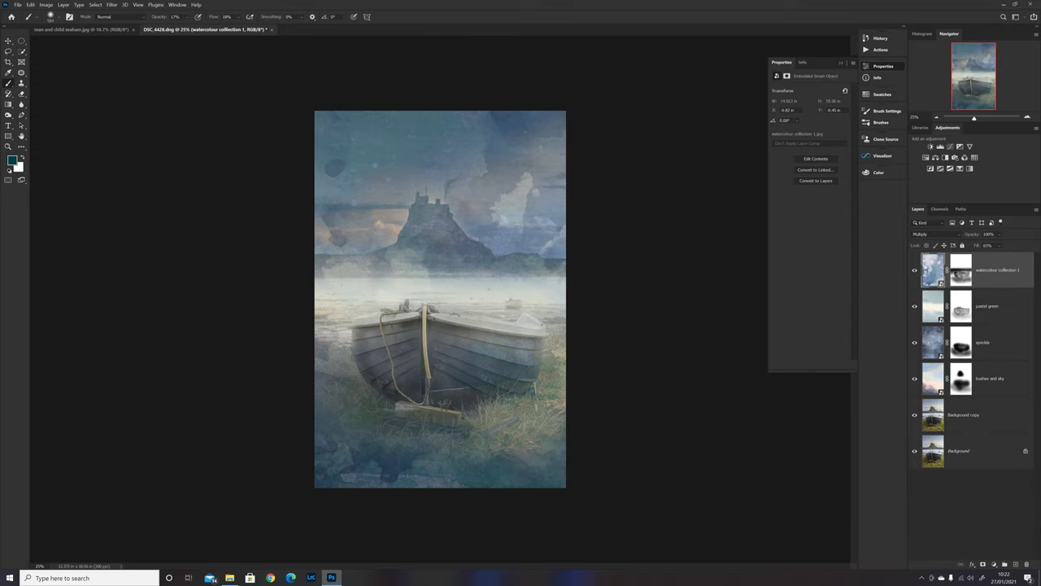
Place crackle grass and sky.jpg from the watercolour collection above the watercolour collection 1 layer, enlarged to cover the whole canvas.
left_click(230, 577)
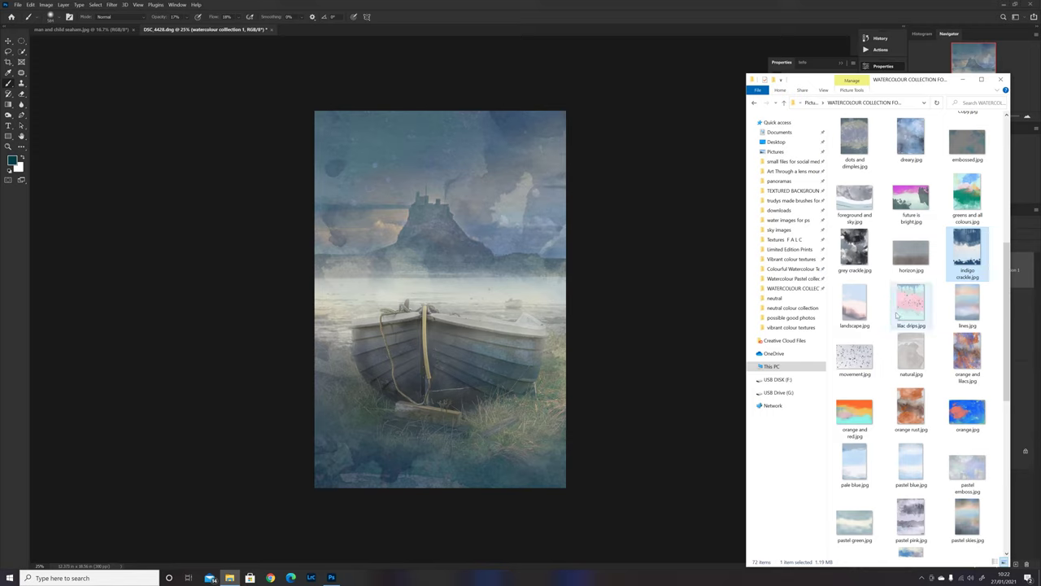
left_click_drag(1010, 281, 1002, 223)
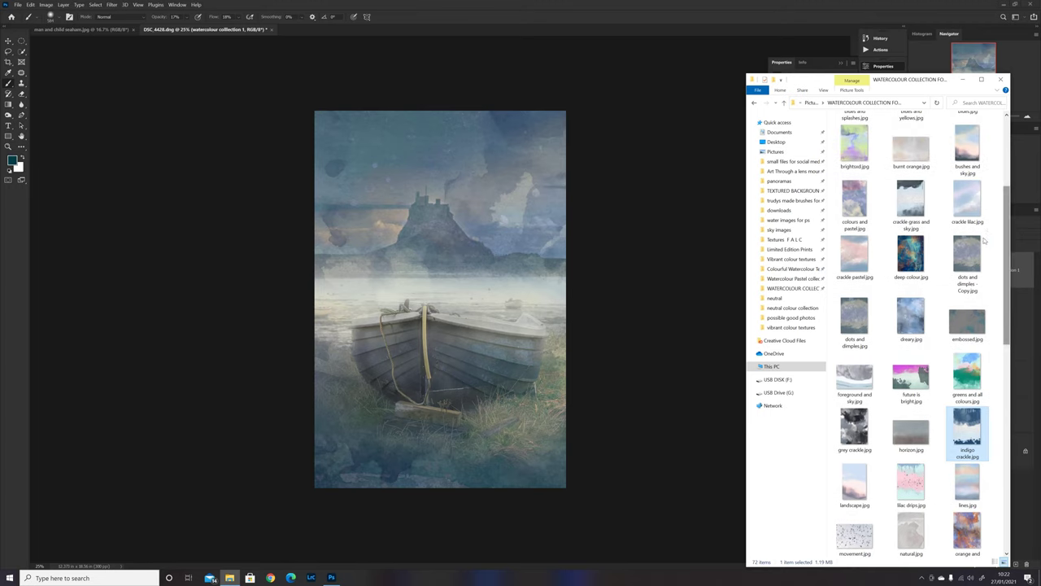
left_click(968, 255)
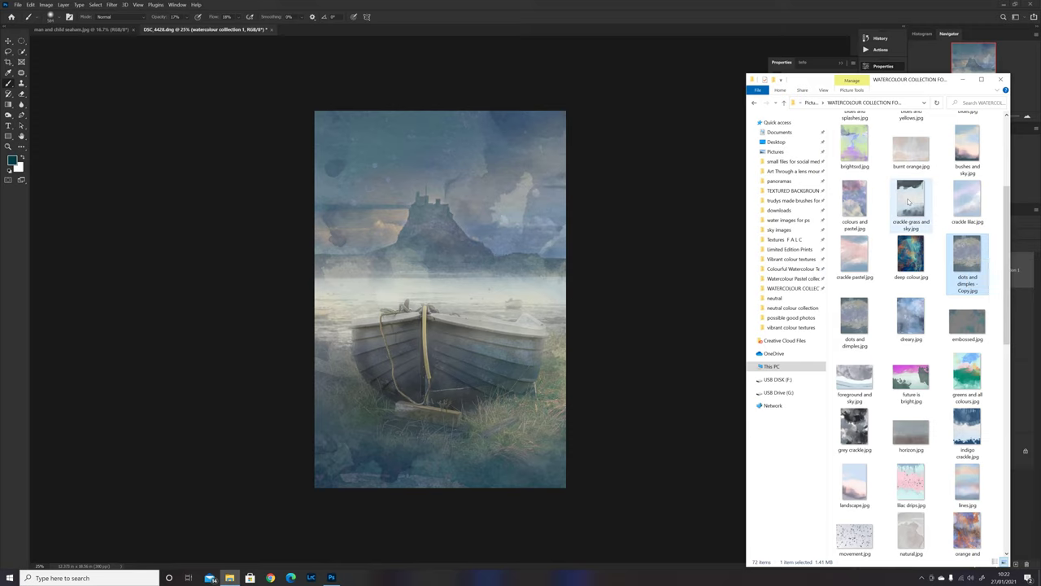
left_click(908, 201)
left_click_drag(908, 201, 434, 291)
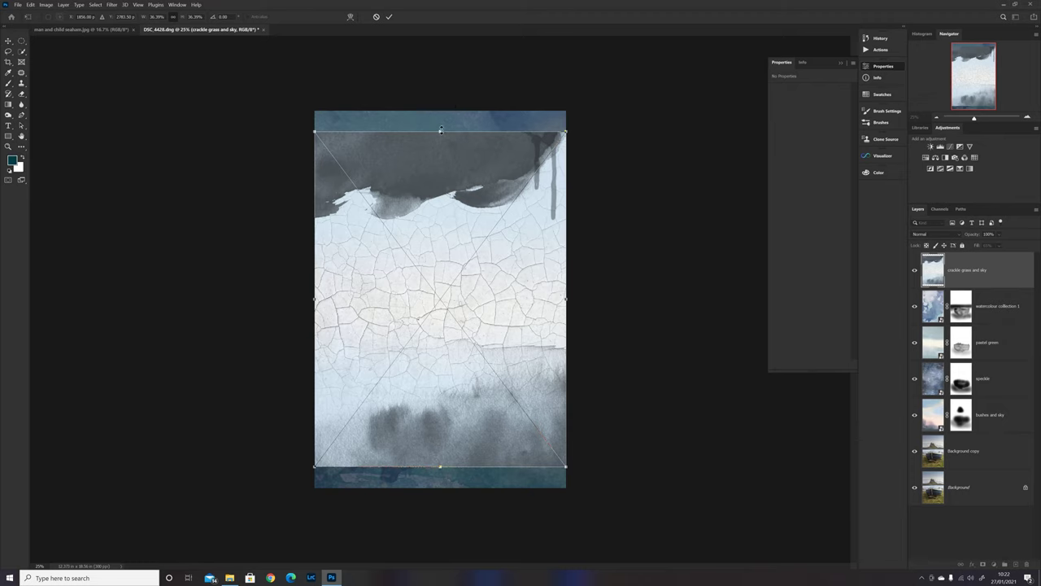
left_click_drag(440, 128, 440, 106)
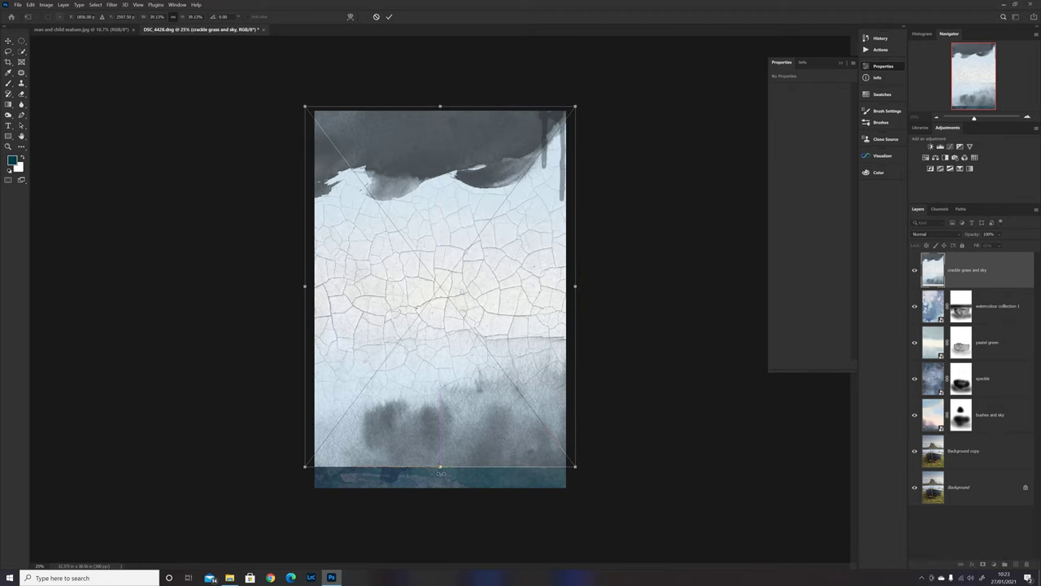
left_click_drag(440, 467, 440, 492)
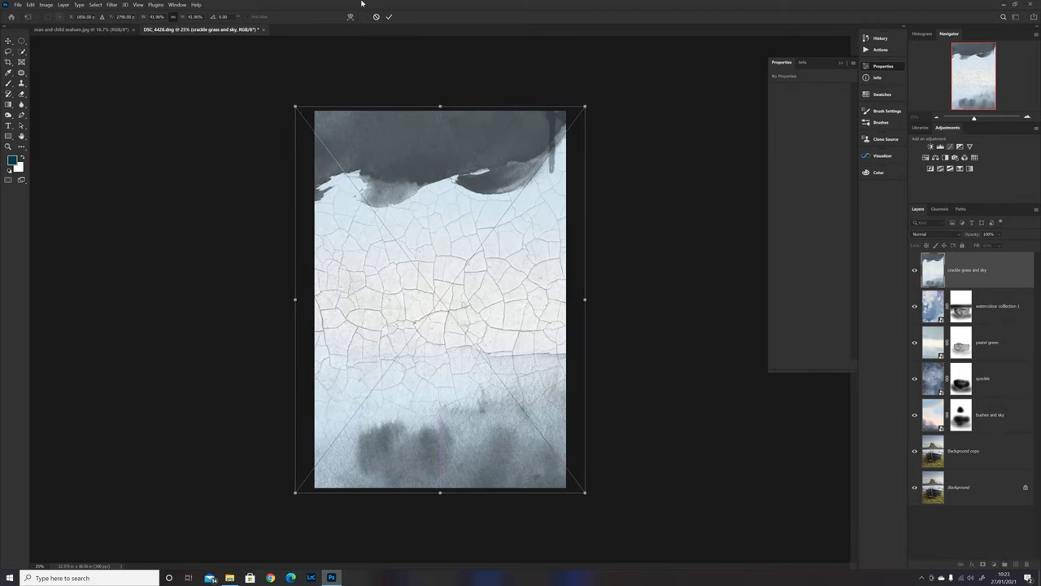
left_click(390, 18)
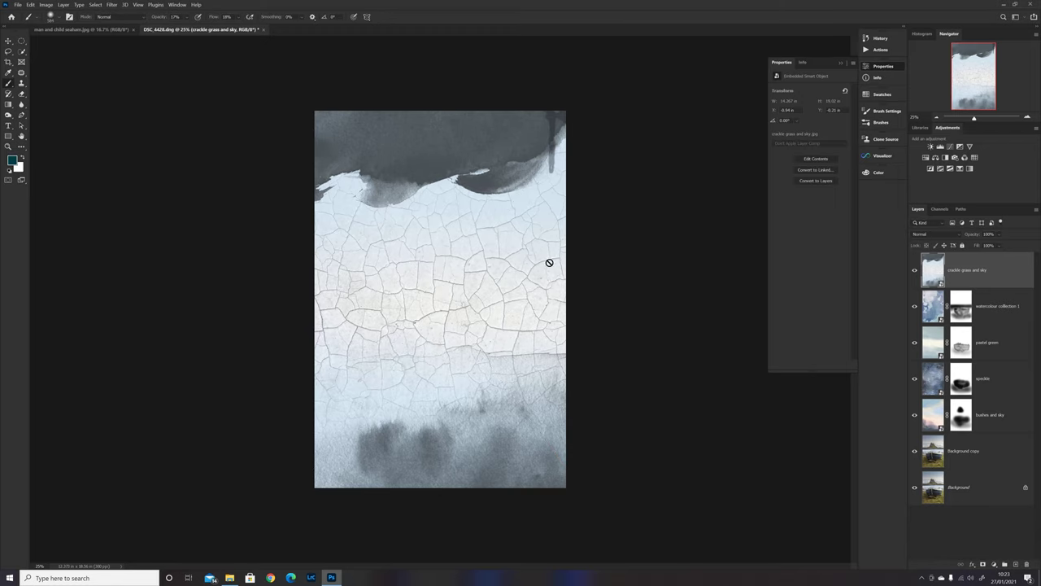
Set the crackle grass and sky layer's blend mode to Darken and add a layer mask to it.
left_click(933, 236)
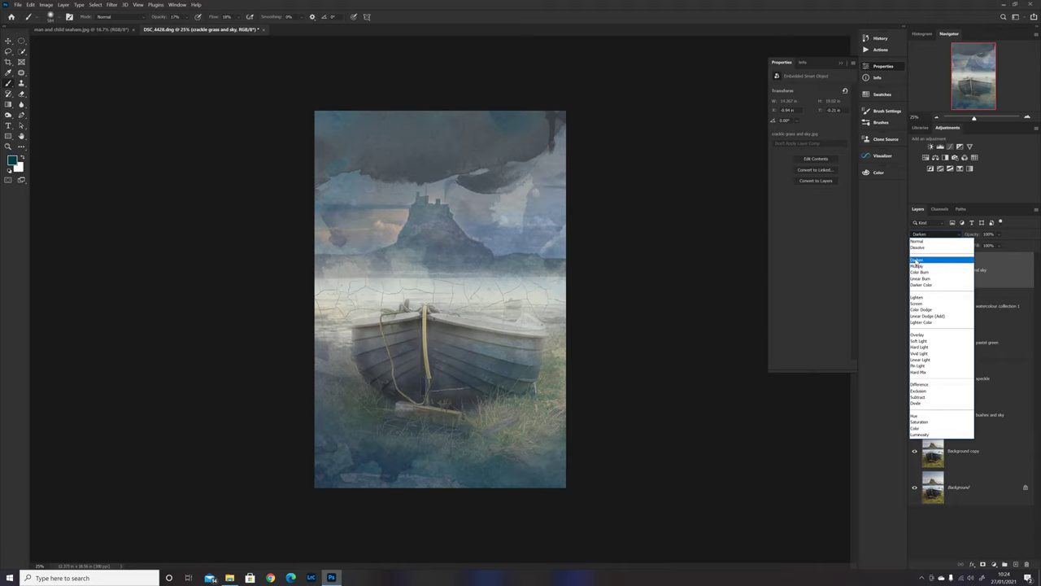
left_click(915, 261)
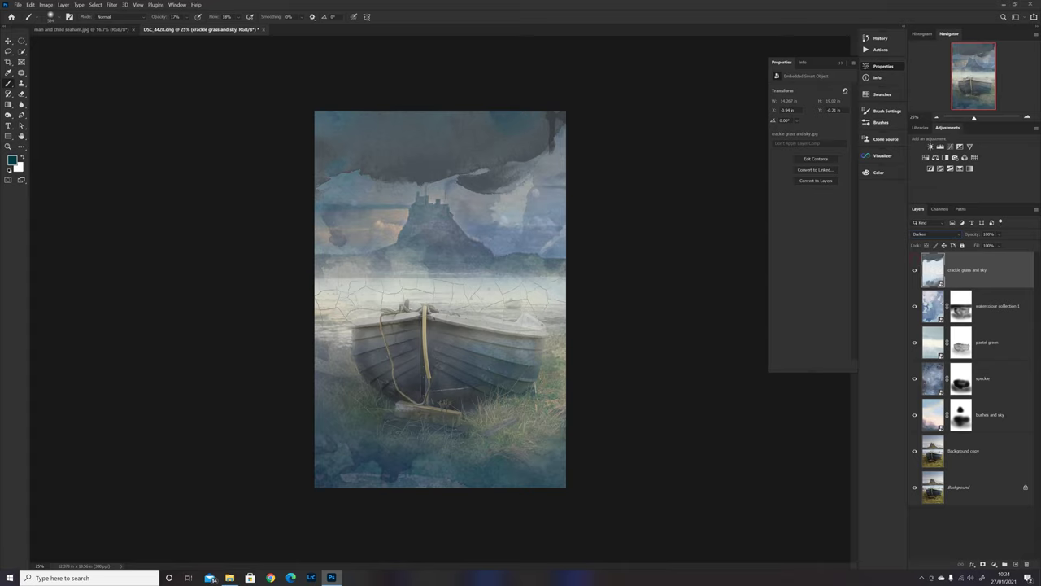
left_click(982, 564)
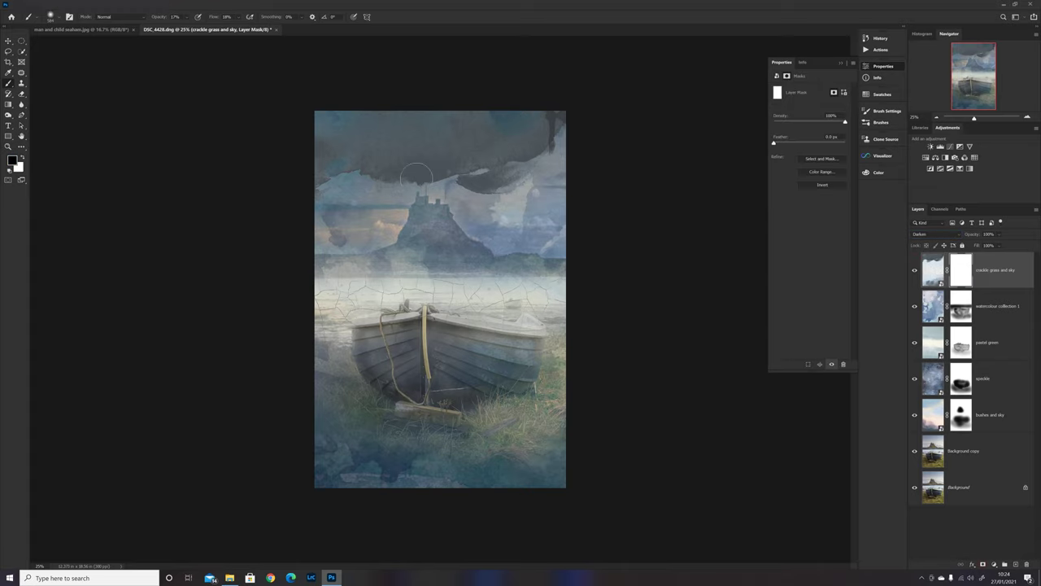
Soften the dark cloud across the sky on the crackle grass and sky mask with a larger black brush.
mouse_move(415, 179)
left_mouse_down()
mouse_move(448, 190)
mouse_move(465, 163)
left_mouse_up()
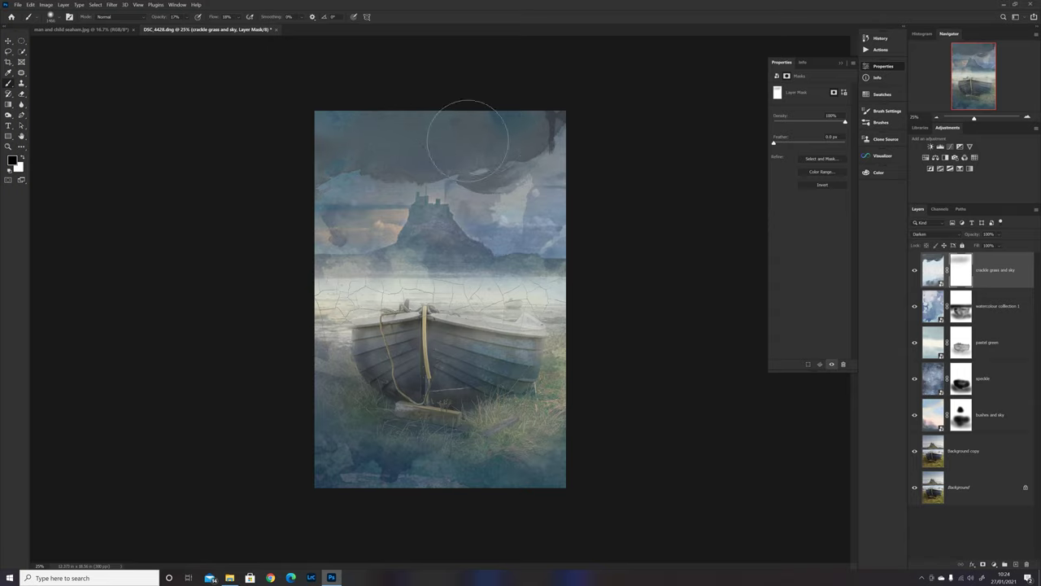
left_click_drag(464, 127, 484, 151)
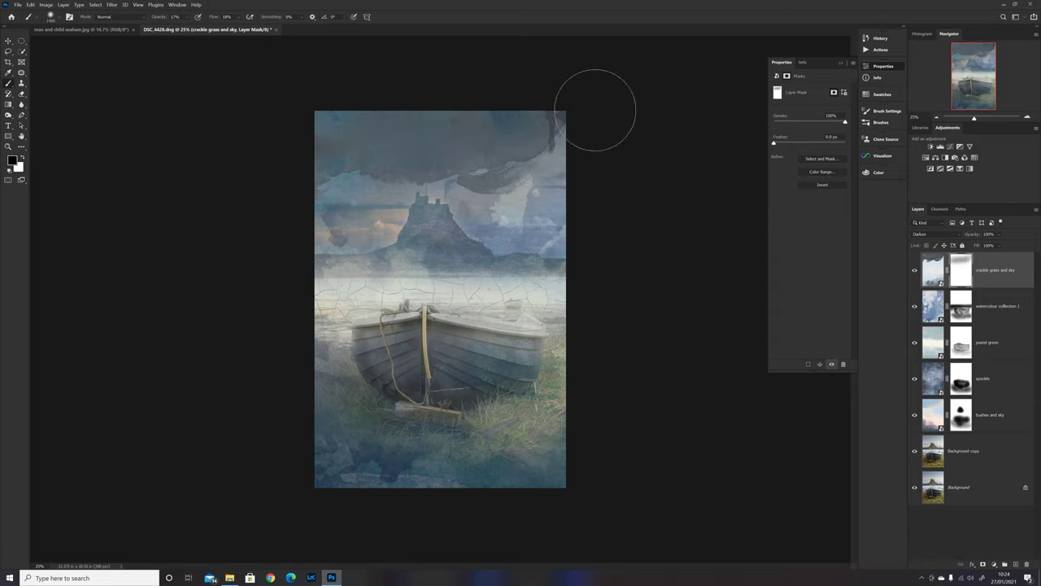
mouse_move(604, 96)
left_mouse_down()
mouse_move(525, 150)
mouse_move(558, 132)
mouse_move(570, 154)
mouse_move(485, 167)
mouse_move(588, 95)
mouse_move(562, 153)
left_mouse_up()
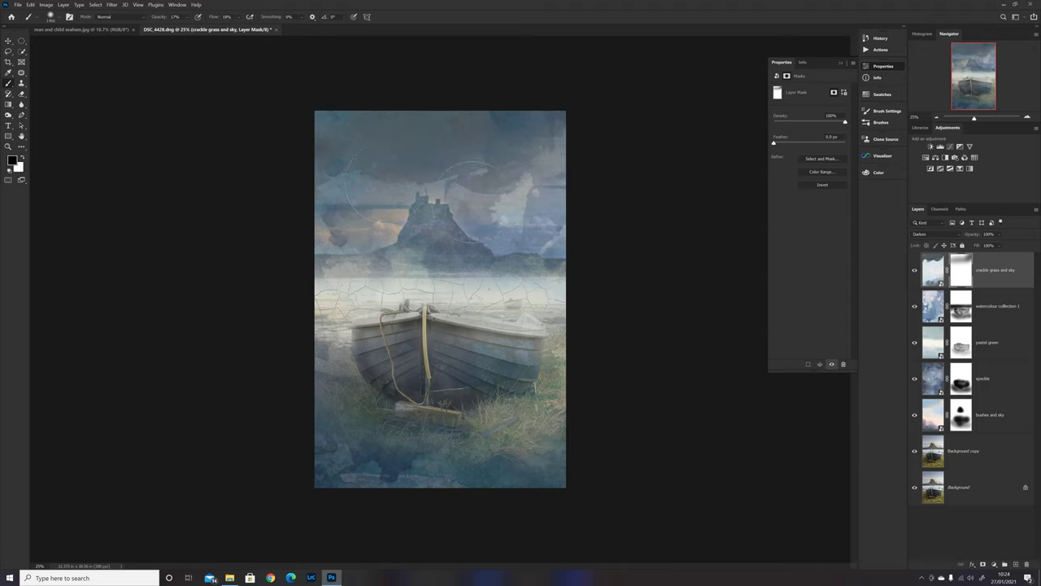
mouse_move(581, 139)
left_mouse_down()
mouse_move(500, 192)
mouse_move(477, 174)
left_mouse_up()
Mask the crackle texture off the boat and its upper rim, using a smaller brush at 29% opacity for the rim.
left_click_drag(488, 367, 417, 352)
left_click_drag(187, 16, 244, 29)
left_click_drag(426, 311, 475, 321)
mouse_move(490, 322)
left_mouse_down()
mouse_move(540, 328)
mouse_move(524, 315)
left_mouse_up()
Examine the overall composition close up and at reduced sizes to judge the crackle texture around the boat.
key("ctrl+plus")
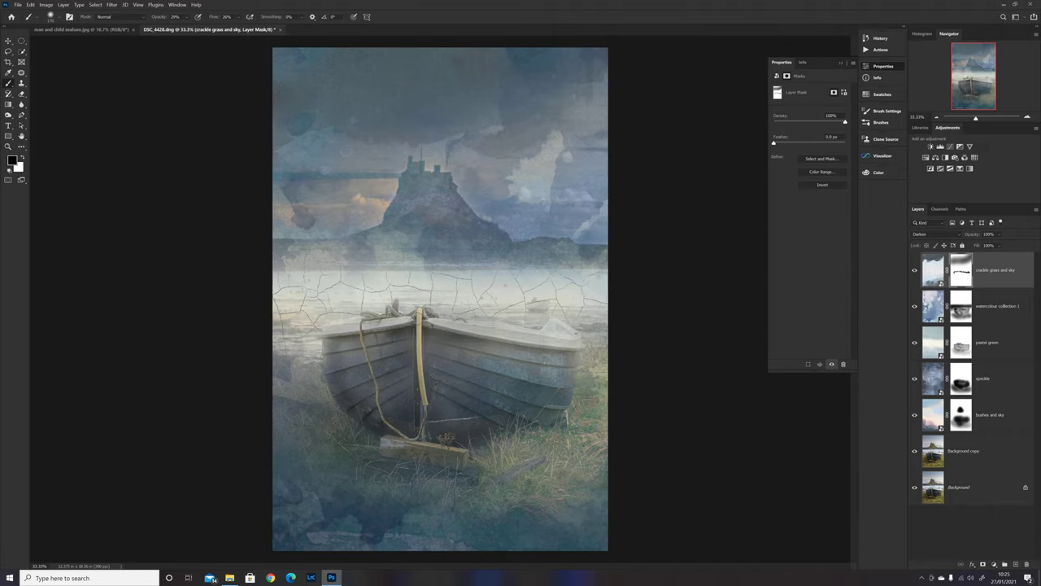
key("ctrl+minus")
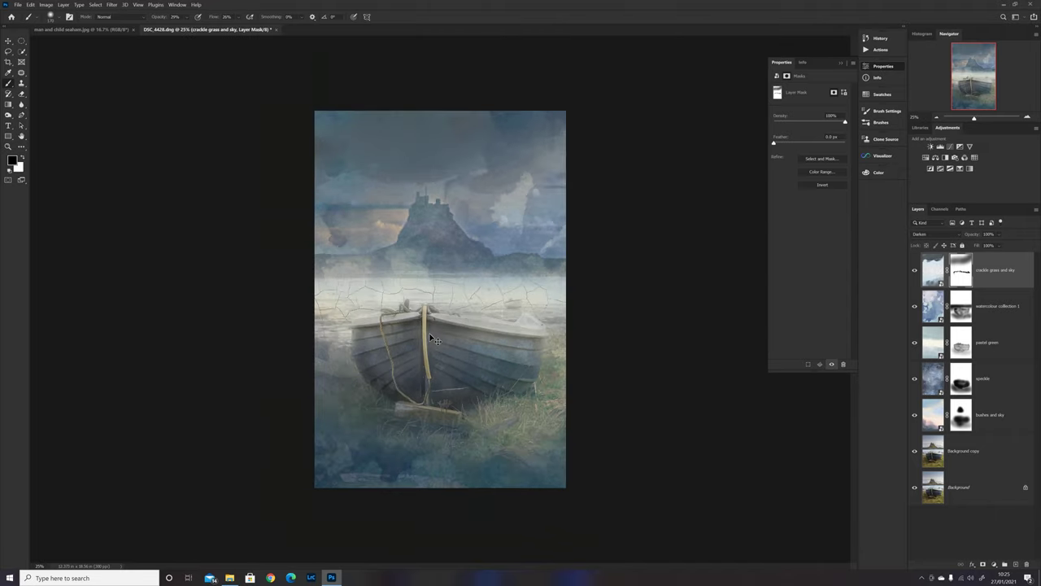
key("ctrl+minus")
key("ctrl+minus")
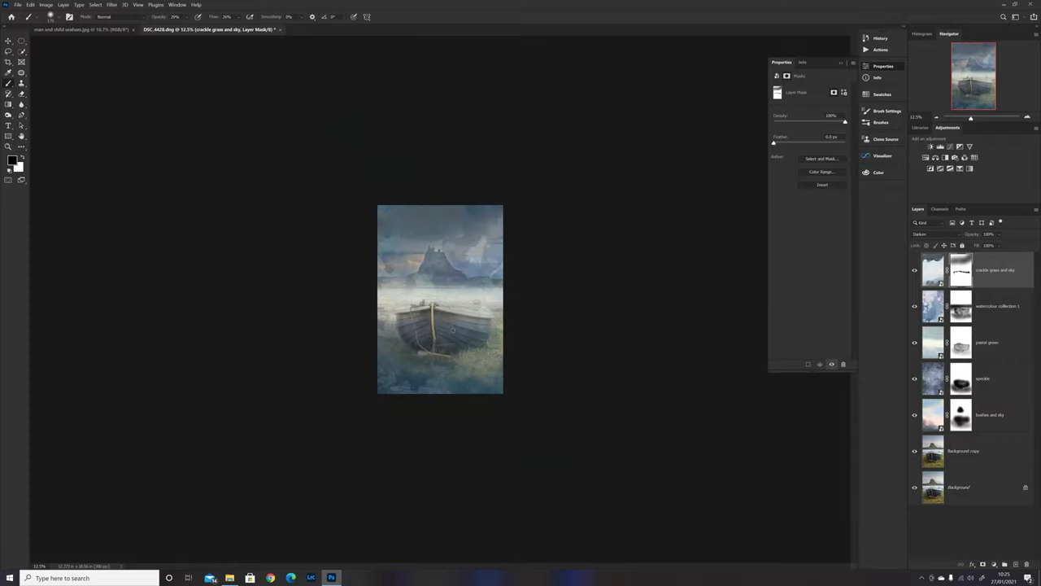
key("ctrl+minus")
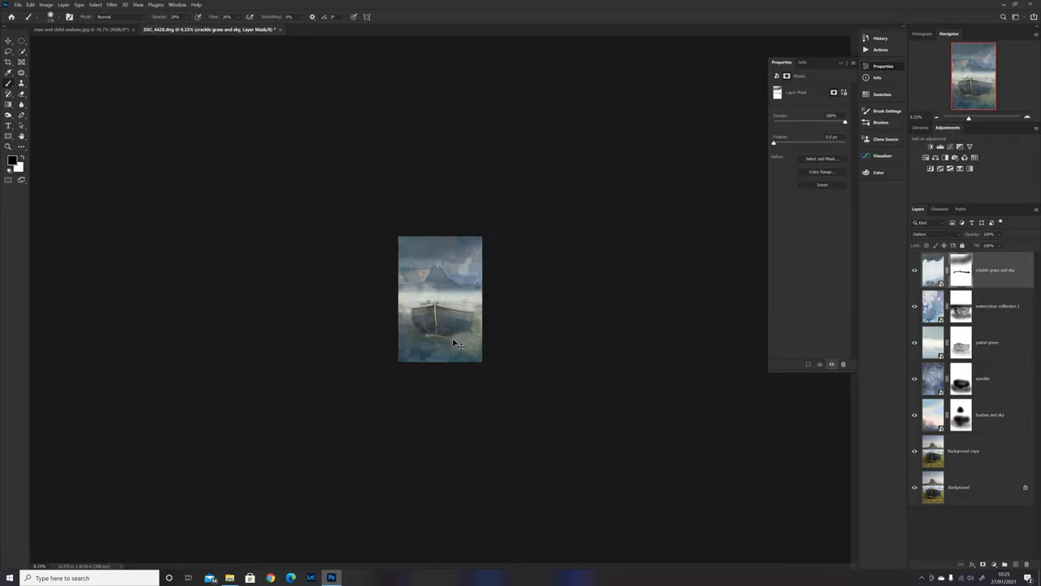
key("ctrl+plus")
key("ctrl+plus")
key("ctrl+plus")
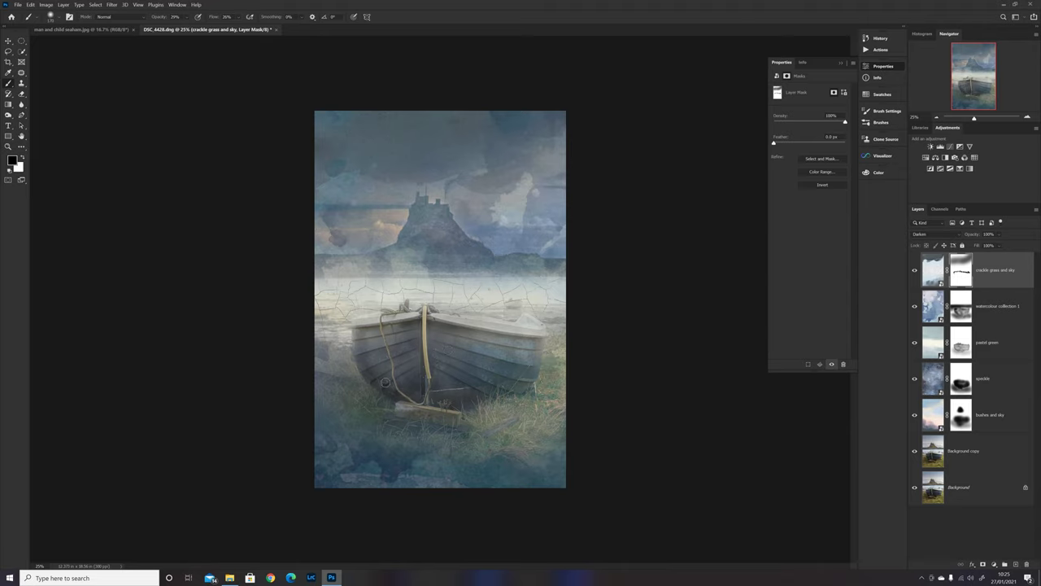
Enlarge the black brush and mask the crackle grass and sky texture off the boat's hull and the grass around it.
right_click(422, 359, "alt")
right_click(396, 357, "alt")
right_click(431, 356, "alt")
mouse_move(423, 356)
left_mouse_down()
mouse_move(391, 355)
mouse_move(440, 360)
mouse_move(429, 394)
mouse_move(373, 373)
mouse_move(351, 387)
mouse_move(376, 415)
left_mouse_up()
mouse_move(370, 395)
left_mouse_down()
mouse_move(343, 382)
mouse_move(379, 405)
mouse_move(410, 401)
left_mouse_up()
mouse_move(351, 386)
left_mouse_down()
mouse_move(533, 402)
mouse_move(528, 383)
mouse_move(543, 386)
left_mouse_up()
Stamp all visible layers into a merged layer at the top of the stack and add an empty layer above it.
key("ctrl+shift+alt+e")
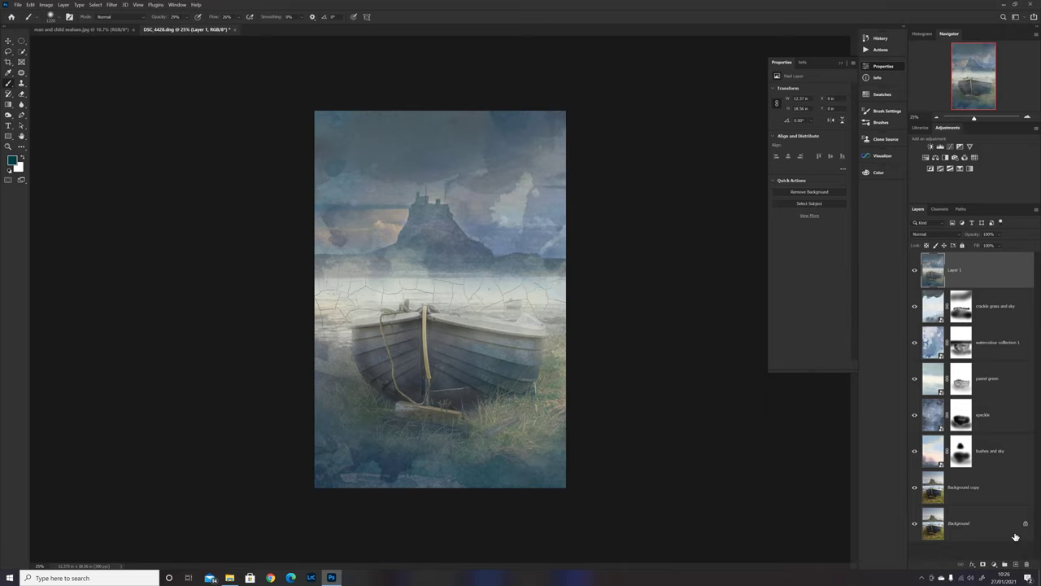
left_click(1015, 564)
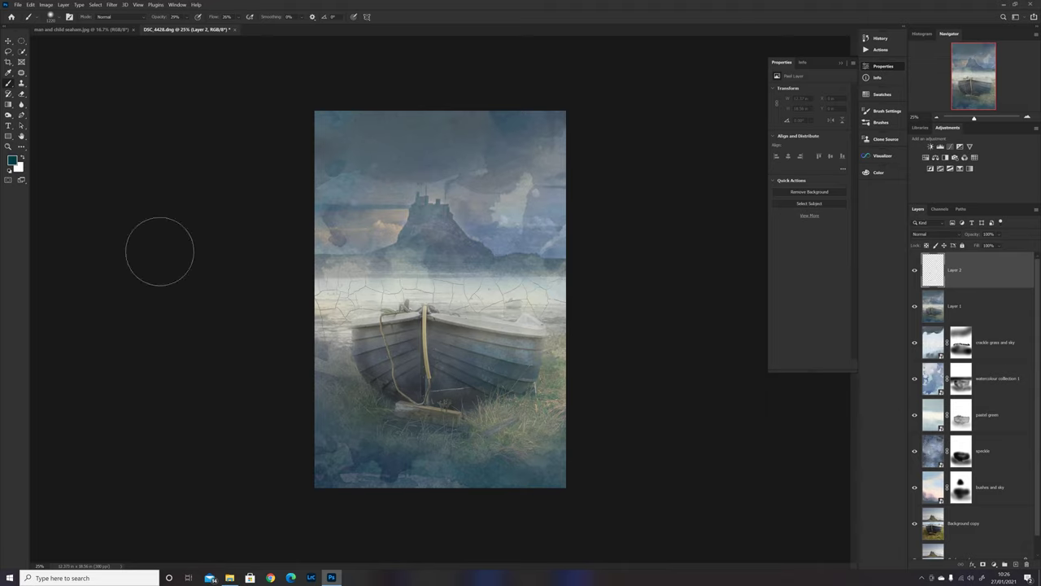
Sample a pale straw colour from the grass beside the boat as the foreground colour for painting.
left_click(9, 73)
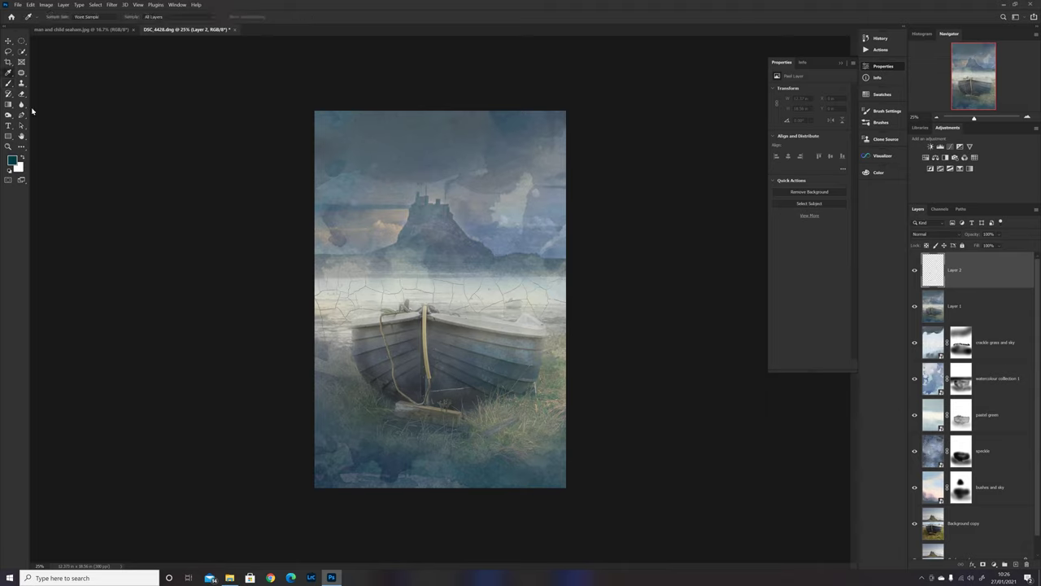
left_click(499, 402)
left_click(558, 405)
left_click(8, 82)
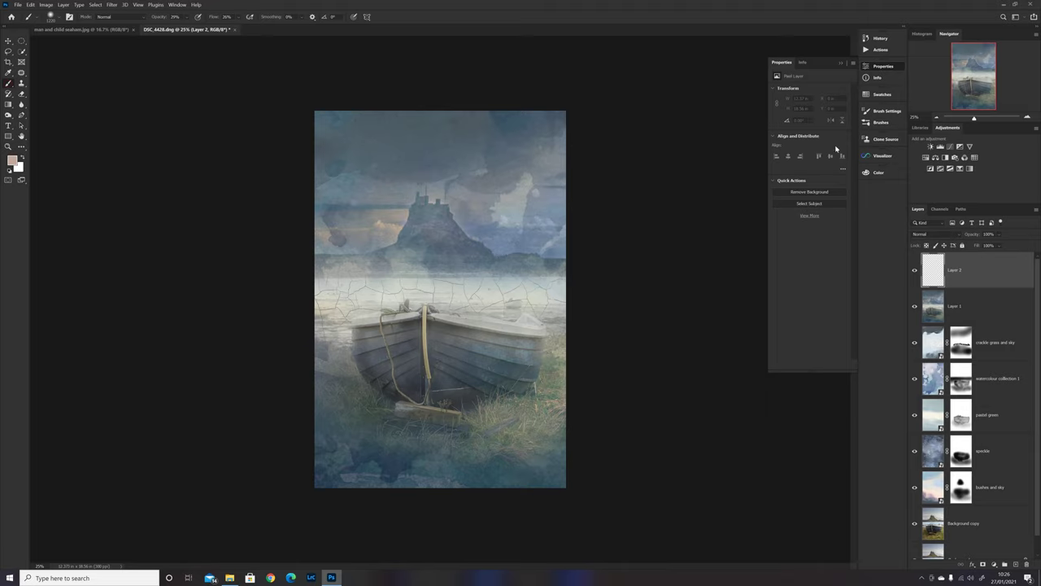
Set up a hard round brush tip with a size of 10 px and 100% hardness.
mouse_move(505, 167)
left_mouse_down()
mouse_move(525, 437)
mouse_move(530, 333)
left_mouse_up()
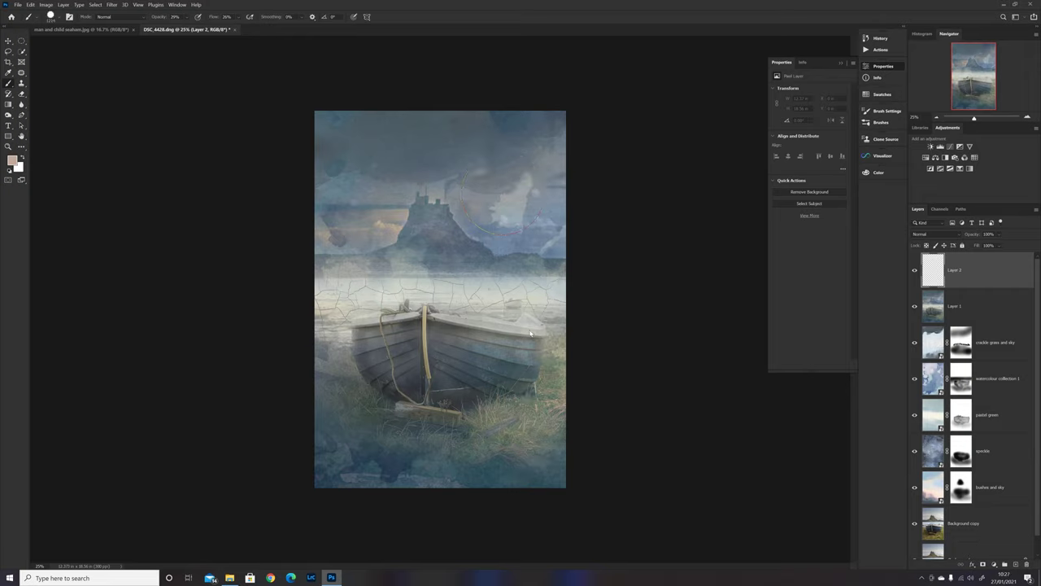
left_click(876, 112)
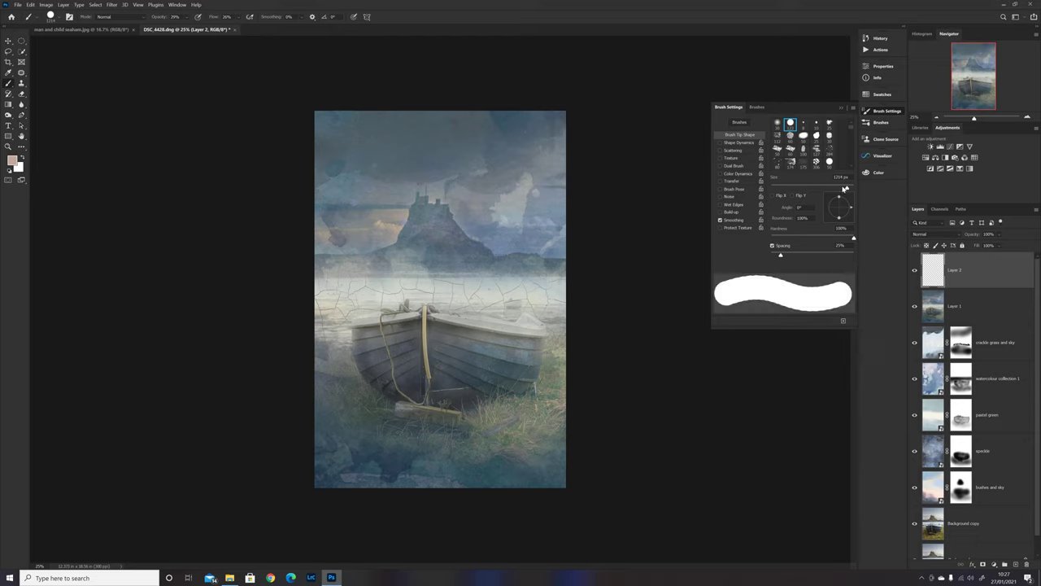
left_click_drag(845, 189, 771, 189)
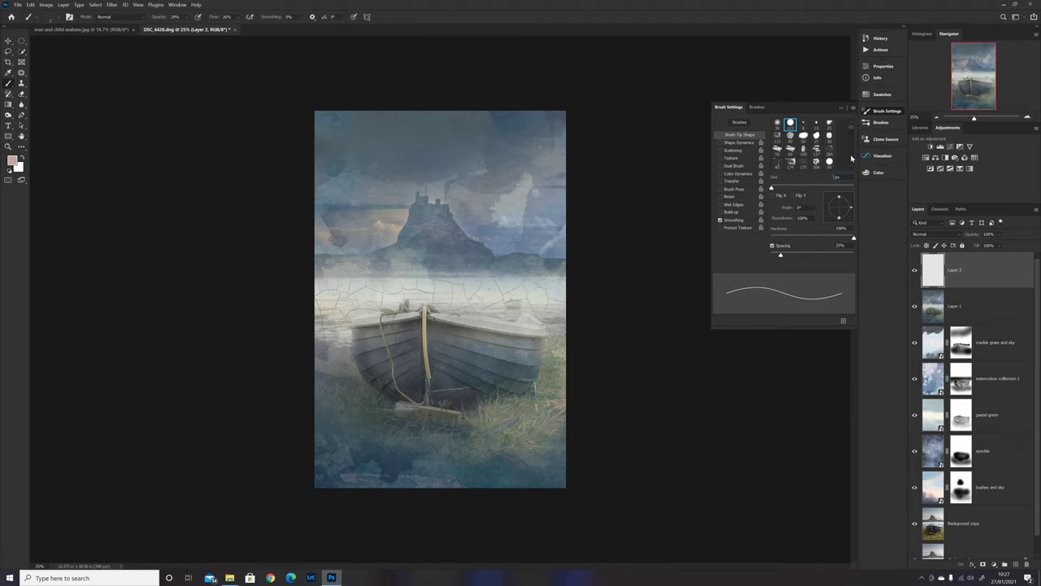
type("4")
type("10")
left_click_drag(810, 238, 855, 239)
left_click(843, 108)
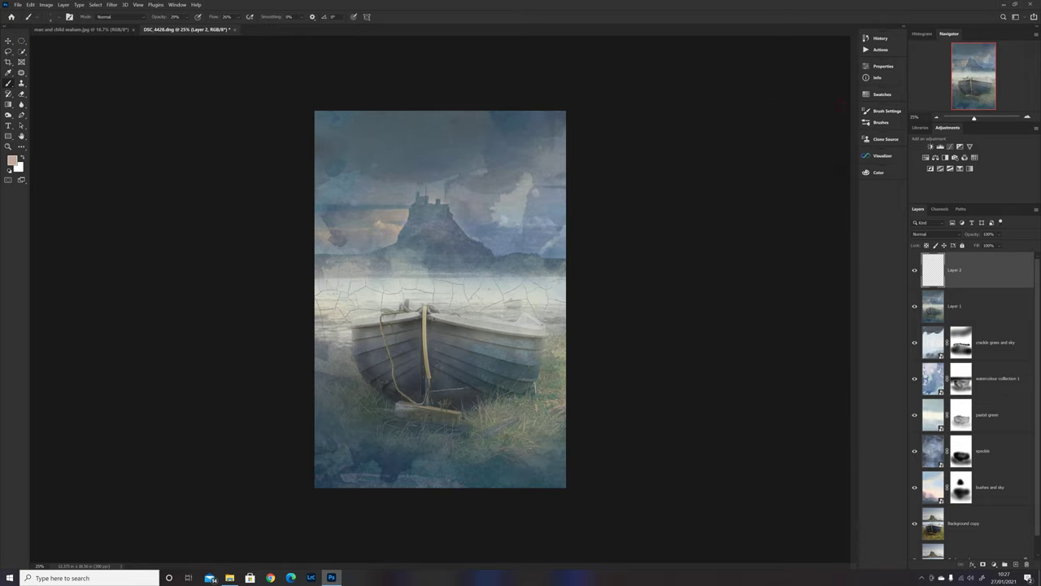
Raise the brush to 91% opacity and 96% flow for painting fine grass around the boat's base.
key("ctrl+plus")
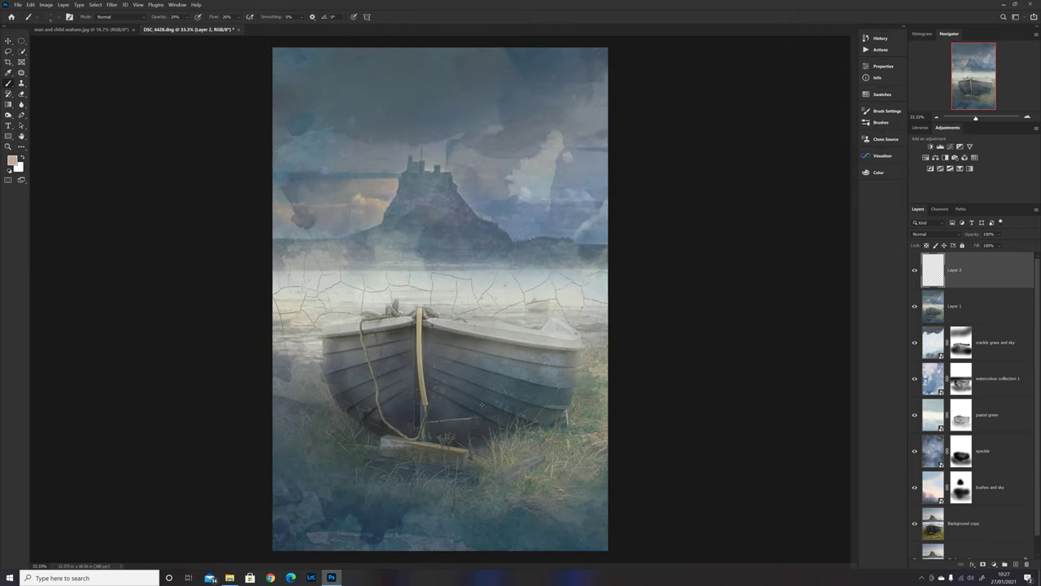
key("ctrl+plus")
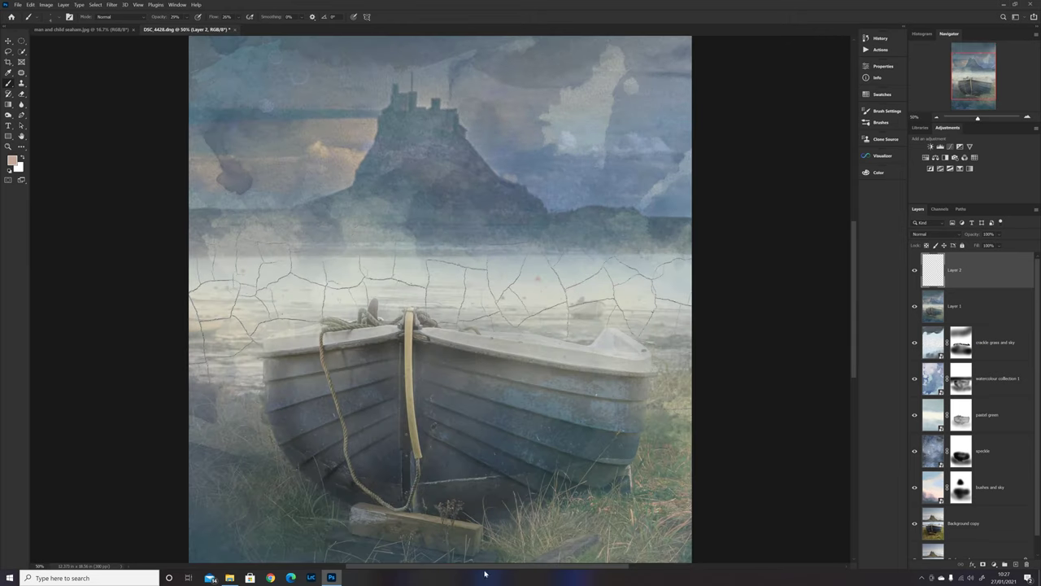
left_click_drag(855, 319, 845, 345)
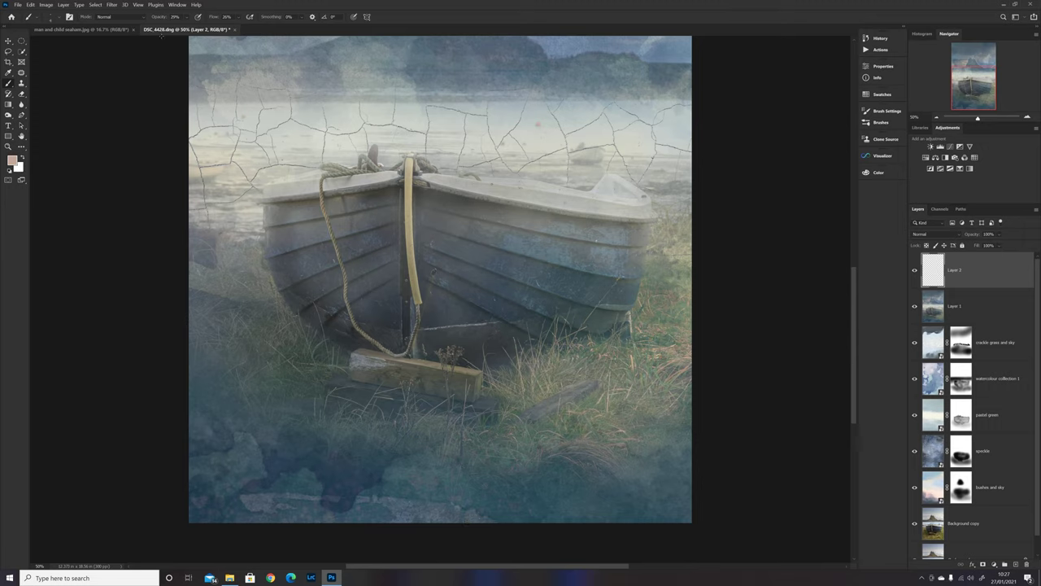
left_click(189, 19)
left_click_drag(192, 30, 270, 29)
left_click(237, 17)
Paint pale grass blades across the boat's lower hull and wooden block, and set the layer's opacity to 71%.
left_click_drag(502, 350, 513, 382)
left_click_drag(575, 358, 612, 296)
mouse_move(540, 366)
left_mouse_down()
mouse_move(542, 325)
mouse_move(564, 320)
left_mouse_up()
left_click_drag(439, 412, 447, 376)
left_click_drag(457, 440, 457, 375)
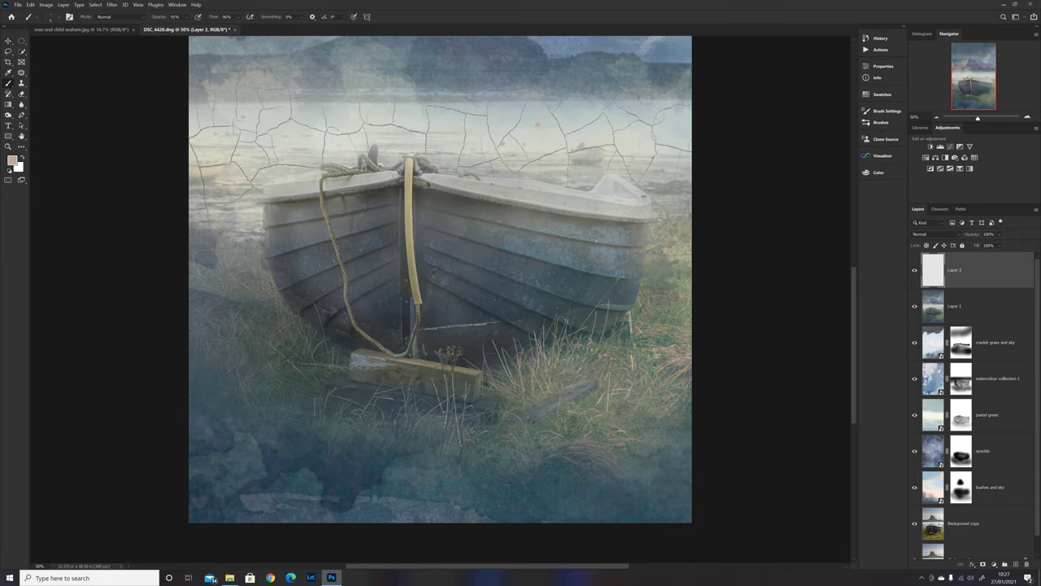
left_click(1000, 234)
key("Return")
Sample dark green-grey tones from the grass and paint blades over the lower left side of the hull.
left_click(8, 74)
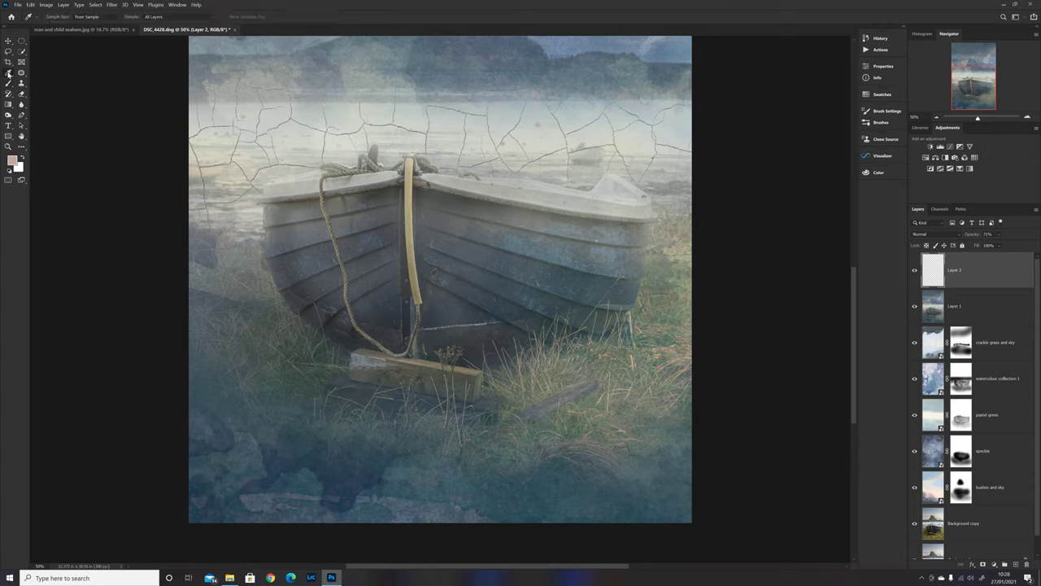
left_click(326, 344)
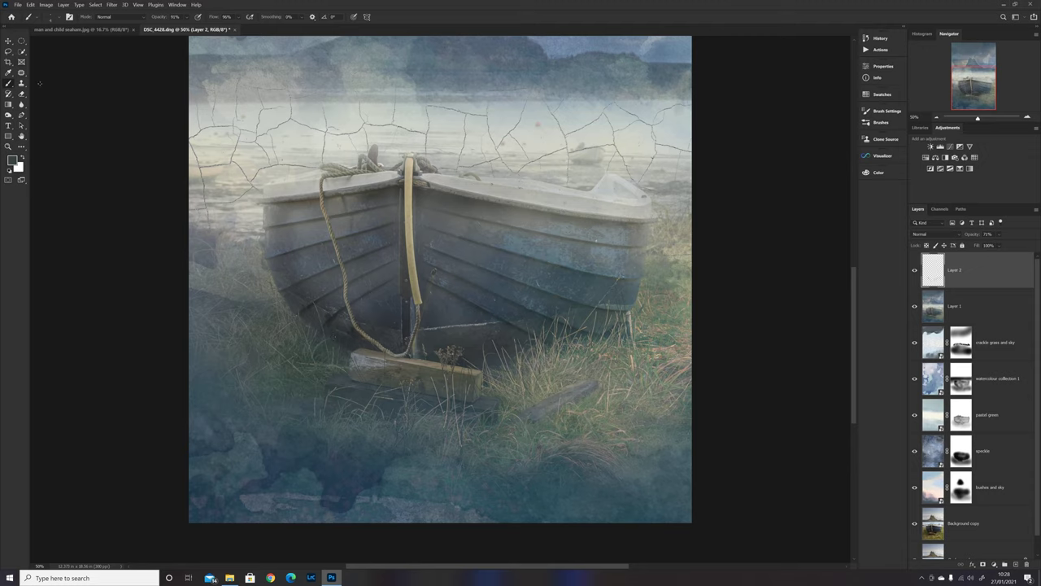
left_click(11, 73)
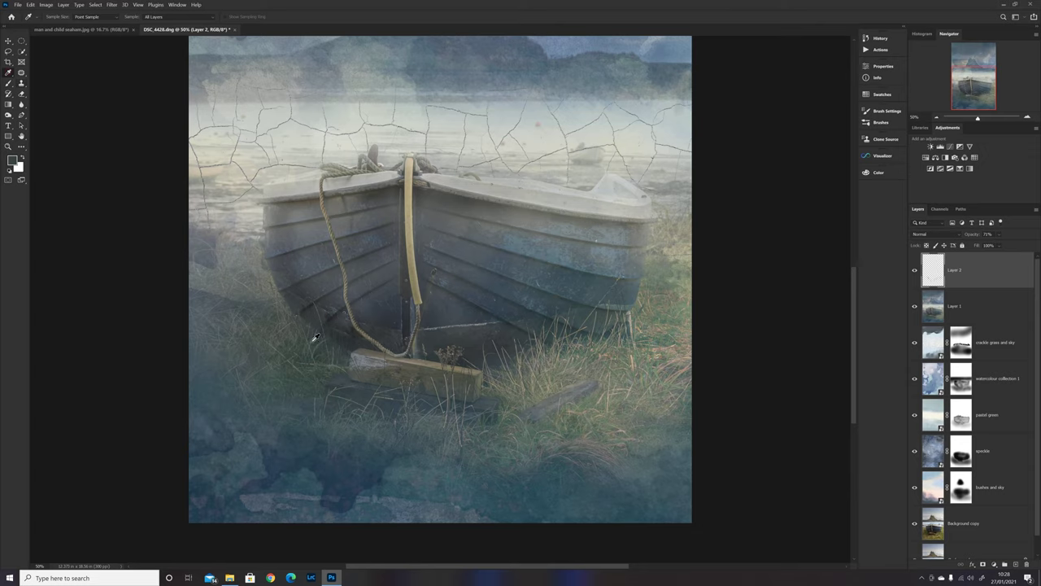
left_click(9, 84)
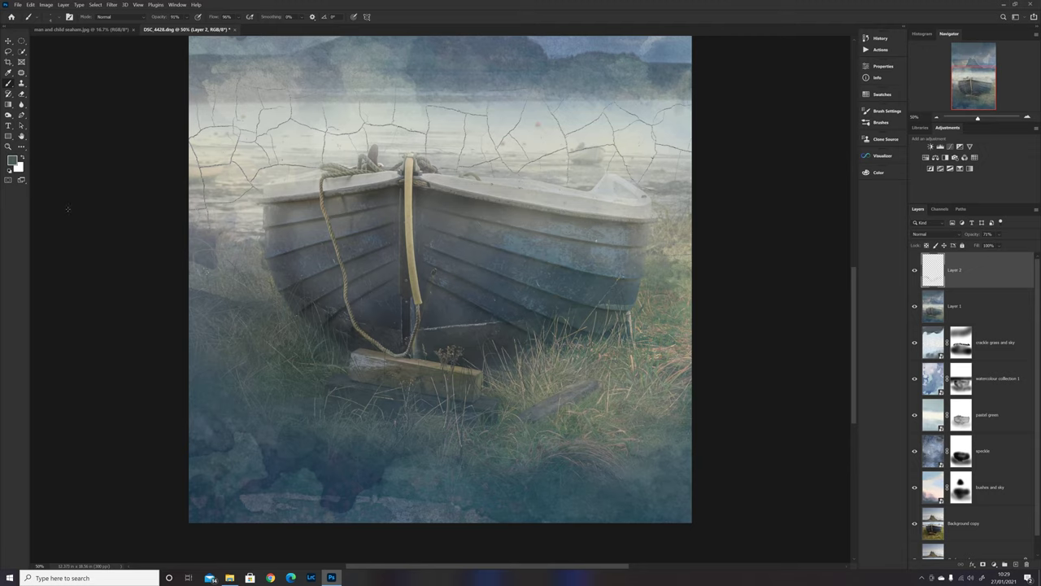
Sample grey-brown grass tones and paint blades along the hull's lower right side and over the end of the wooden block.
key("i")
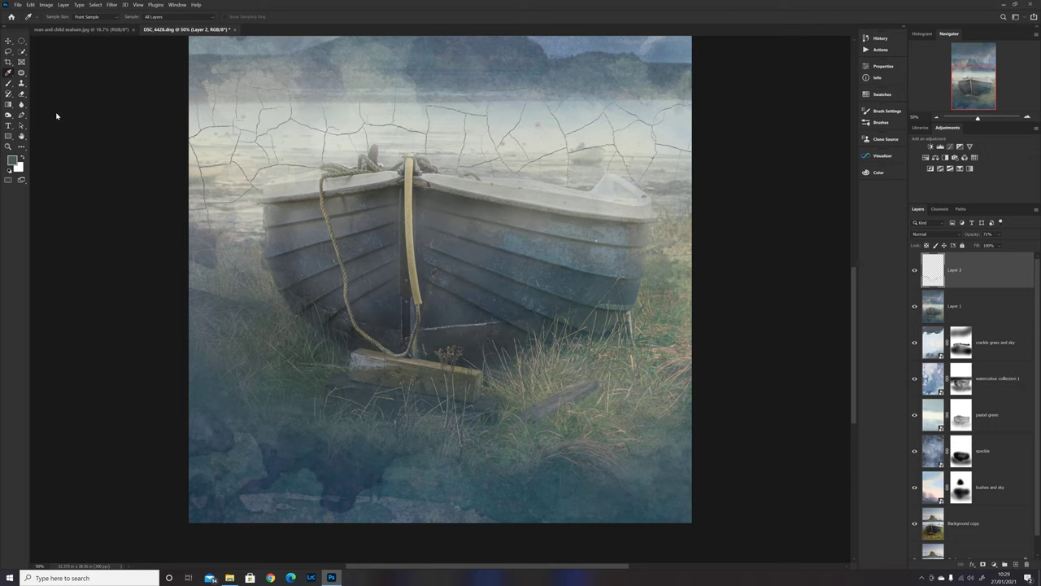
left_click(649, 324)
left_click(9, 83)
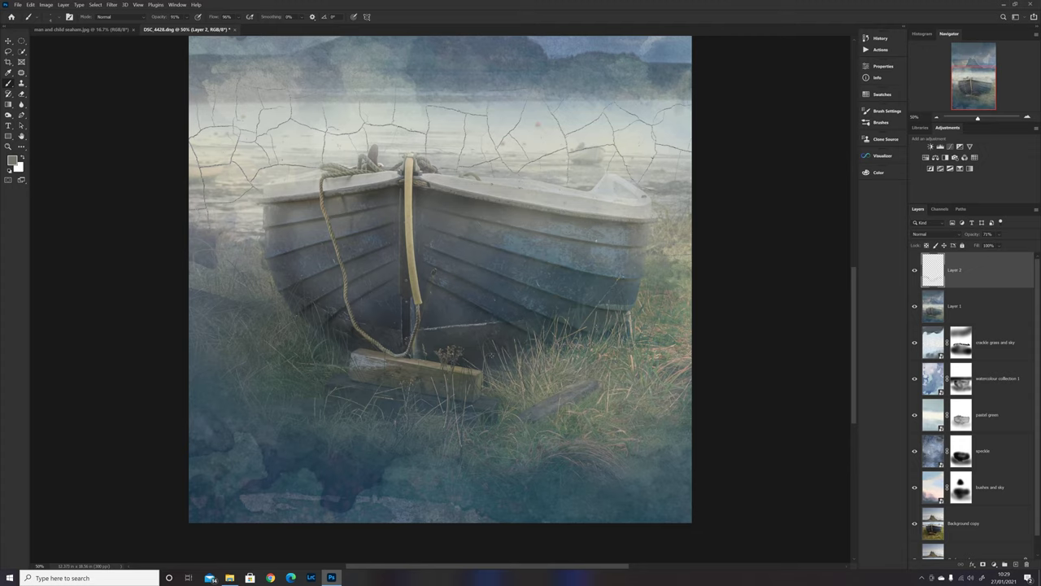
left_click(9, 72)
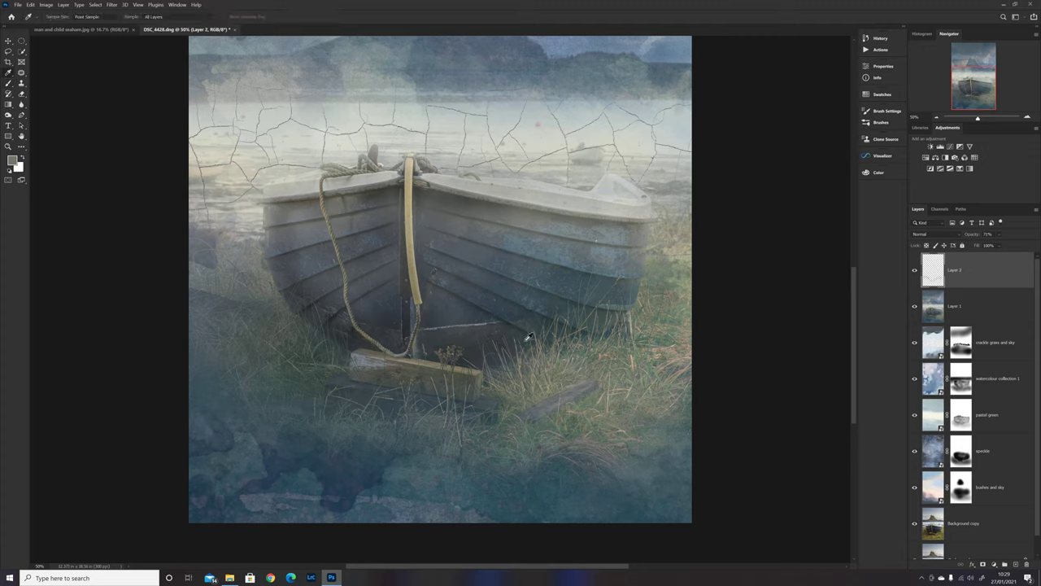
left_click(523, 356)
left_click(9, 84)
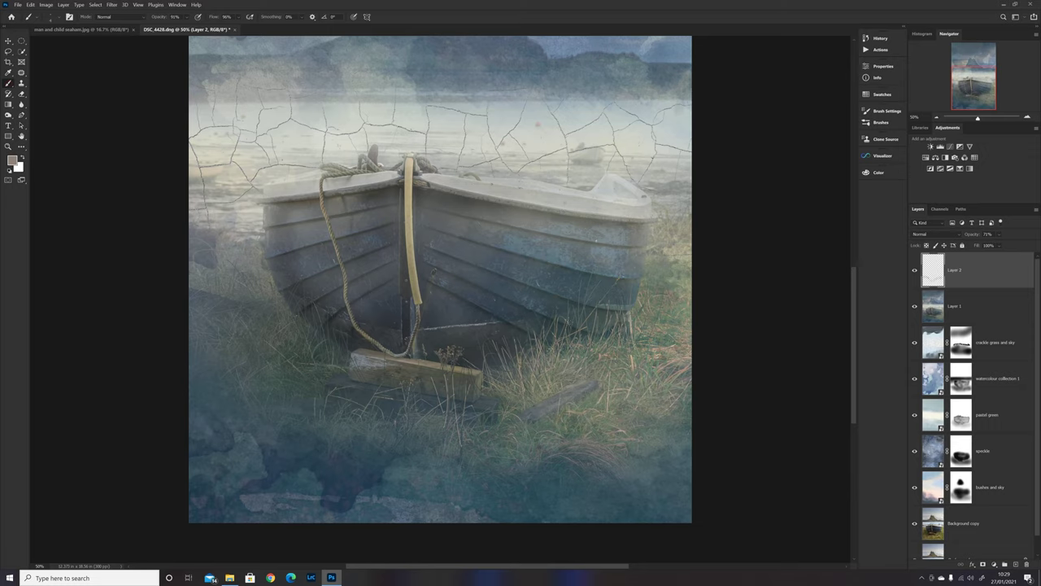
mouse_move(504, 345)
left_mouse_down()
mouse_move(504, 362)
mouse_move(486, 376)
left_mouse_up()
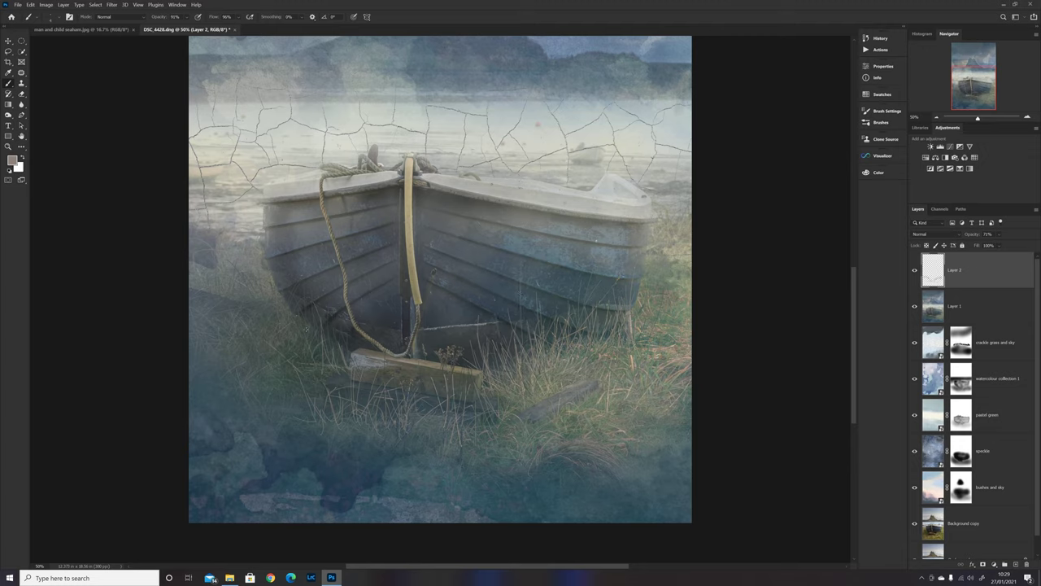
Resample dark and mid green-grey tones and thicken the painted grass beside the boat's lower left side.
left_click(8, 73)
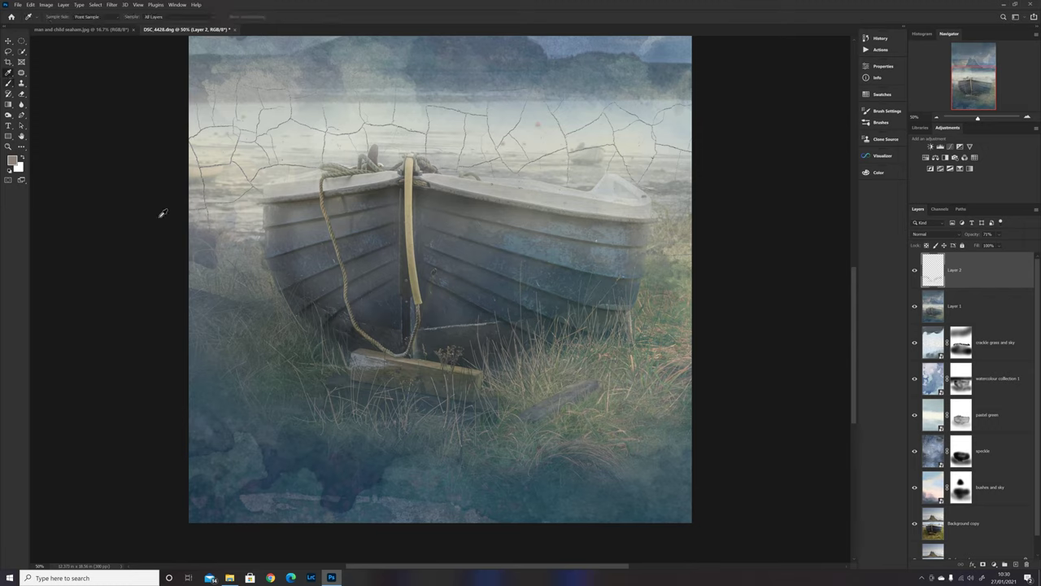
left_click(8, 83)
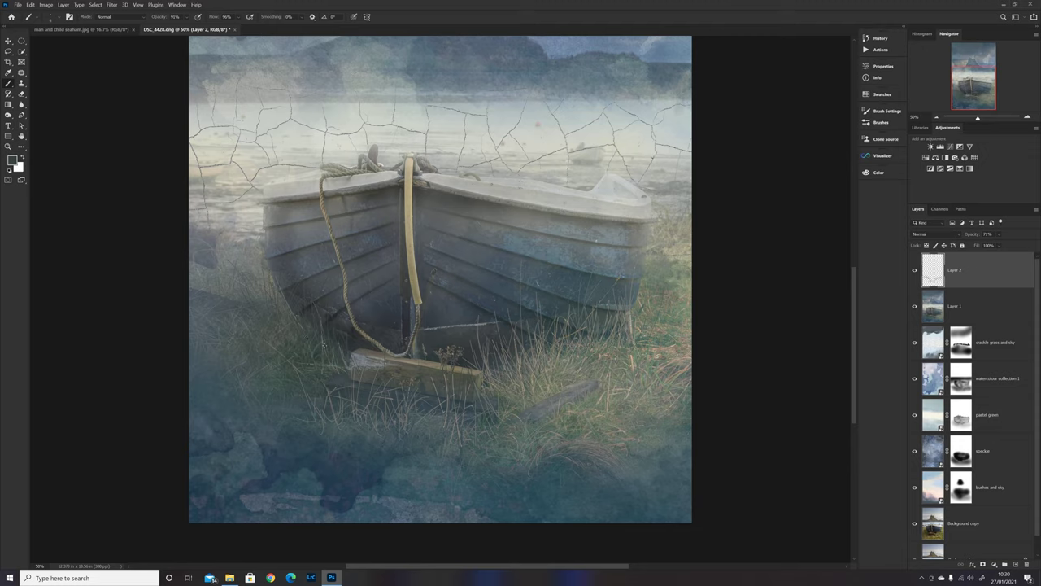
left_click(8, 72)
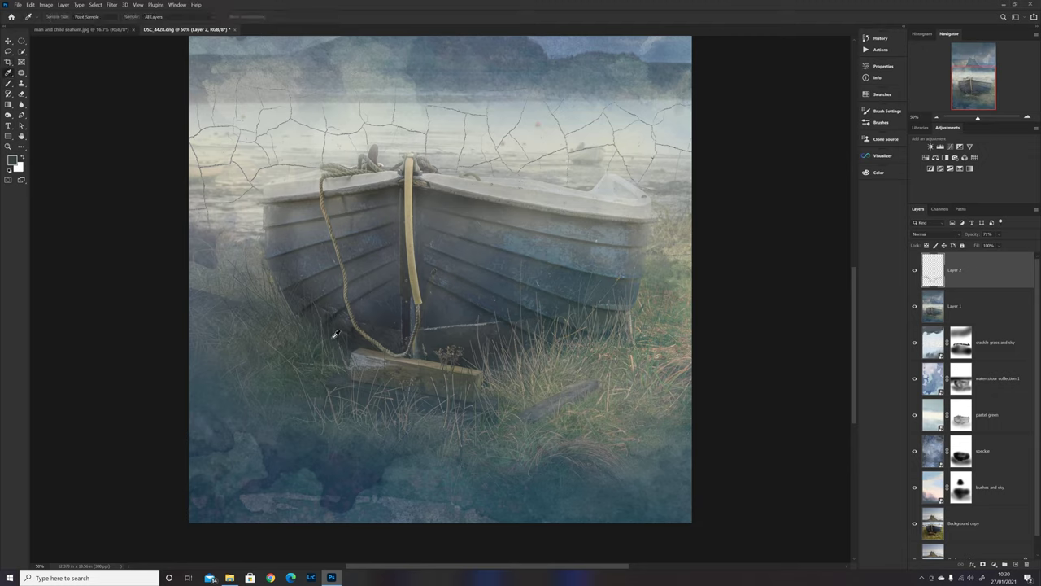
left_click(5, 84)
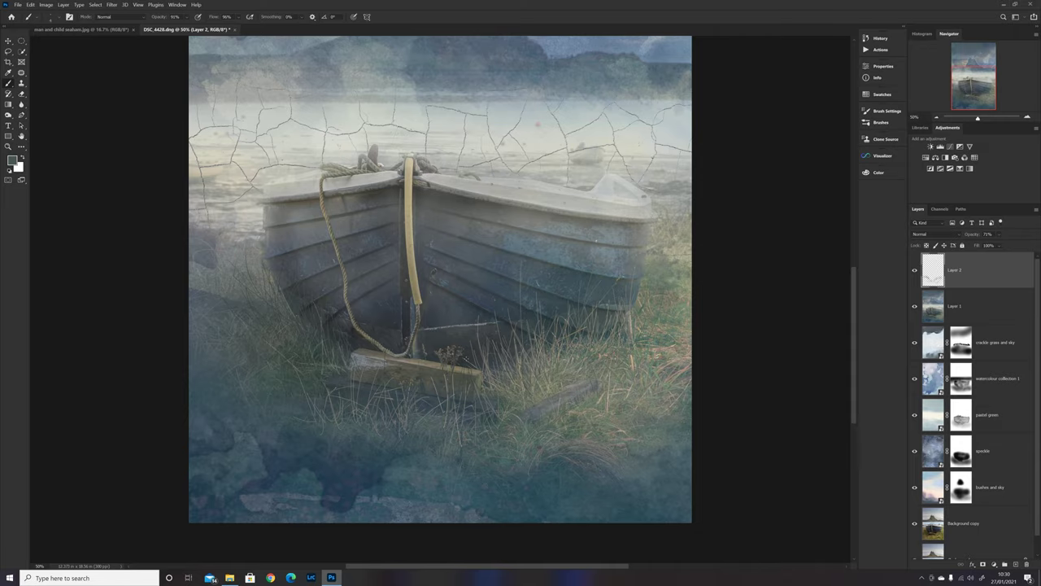
Check the whole image, sample a neutral grey from the grass below the hull, and add more blades around the boat's base.
key("ctrl+minus")
key("ctrl+minus")
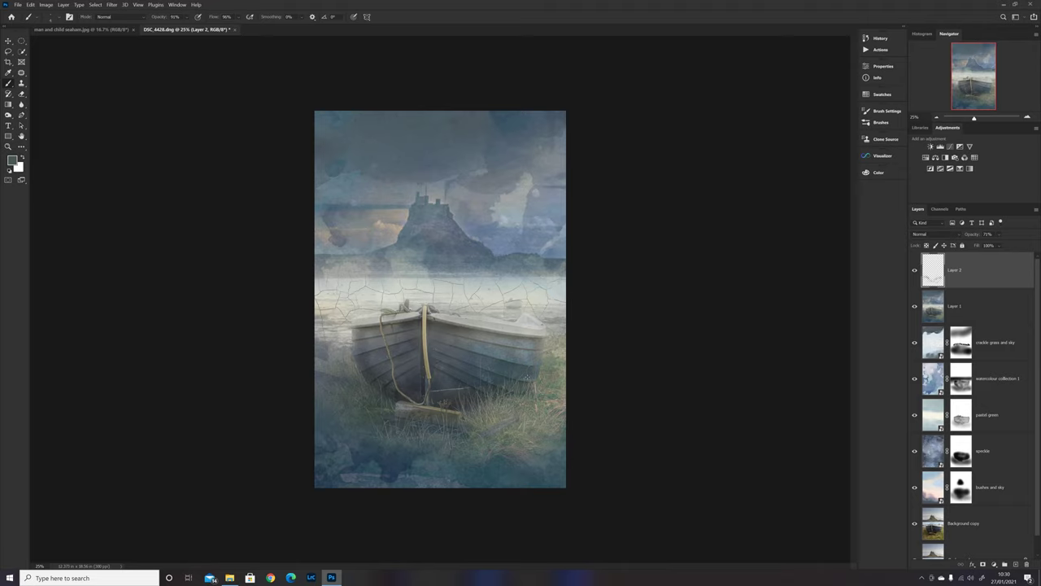
scroll(526, 376, "down", 1)
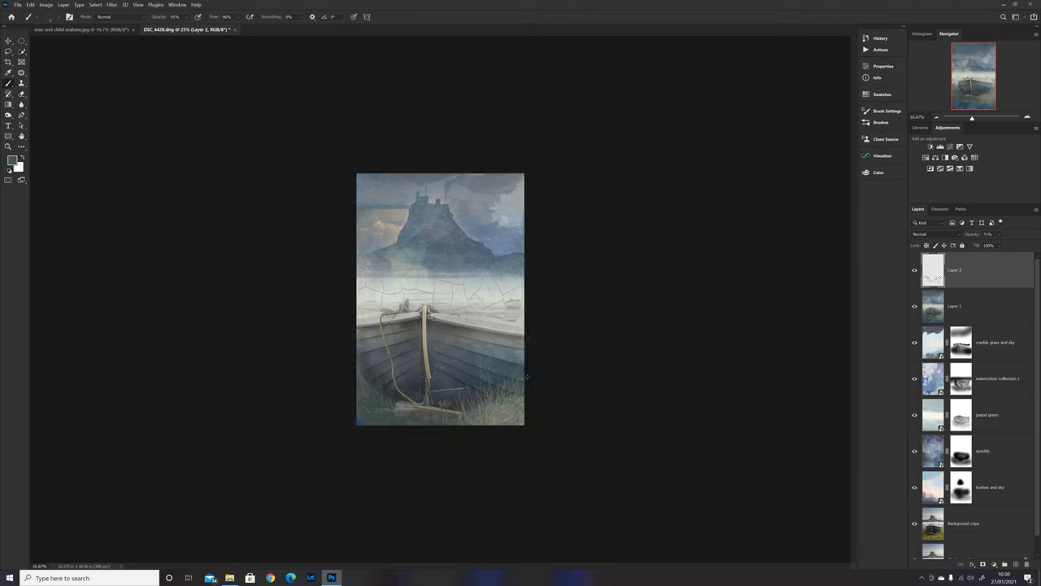
scroll(532, 383, "up", 2)
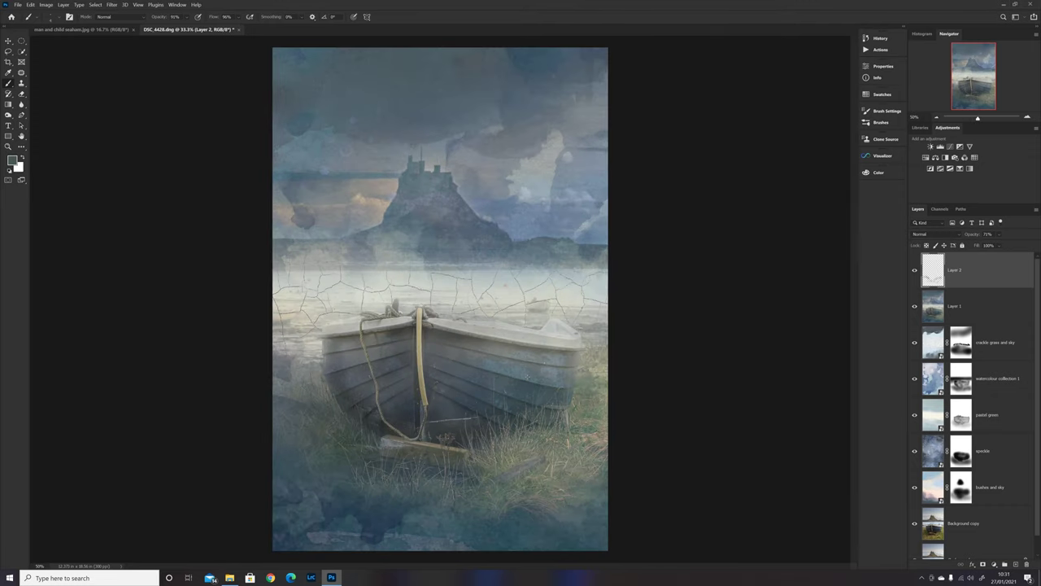
scroll(532, 383, "up", 1)
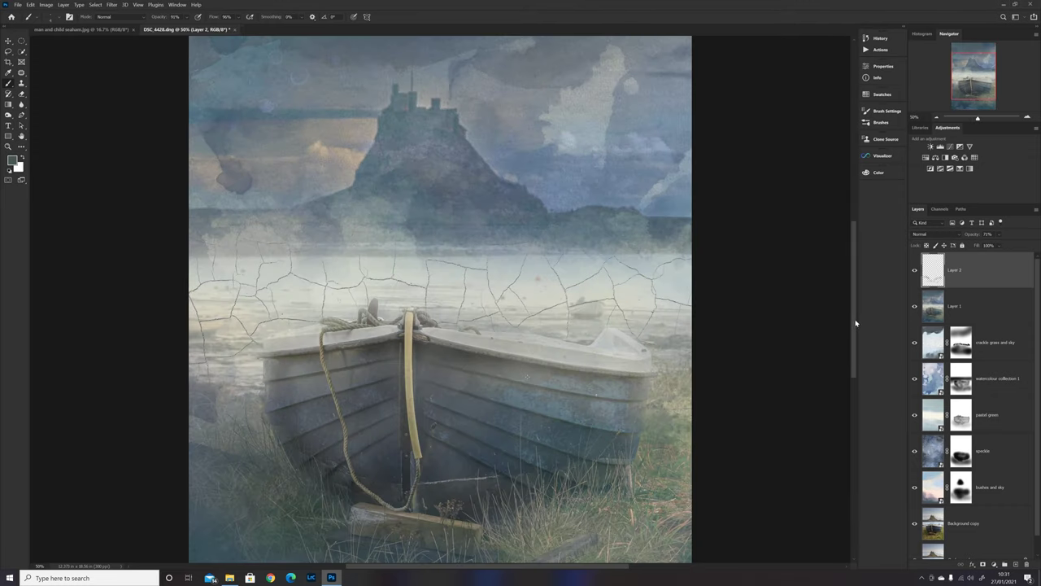
left_click_drag(855, 324, 861, 358)
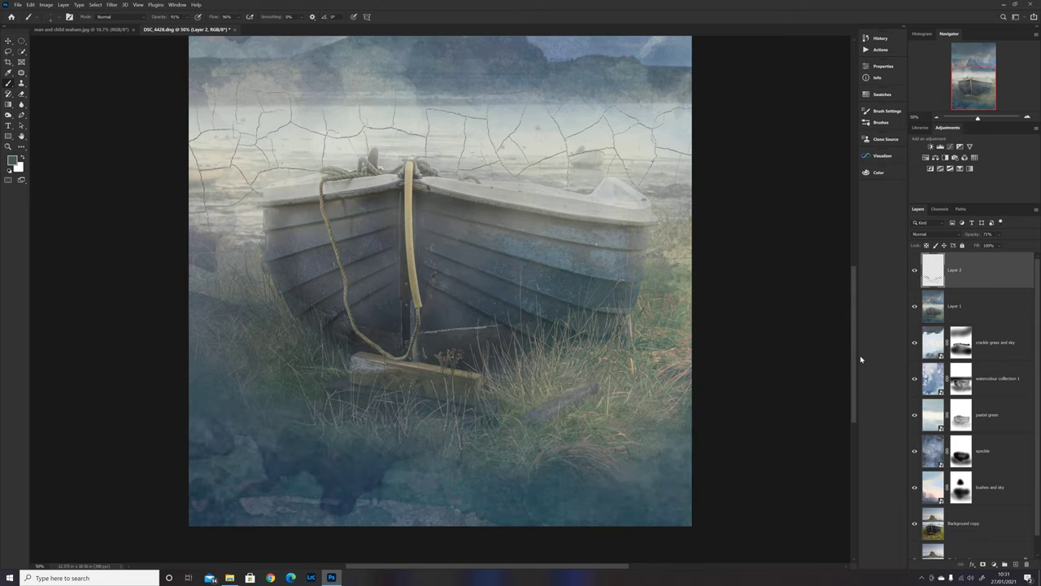
left_click(8, 72)
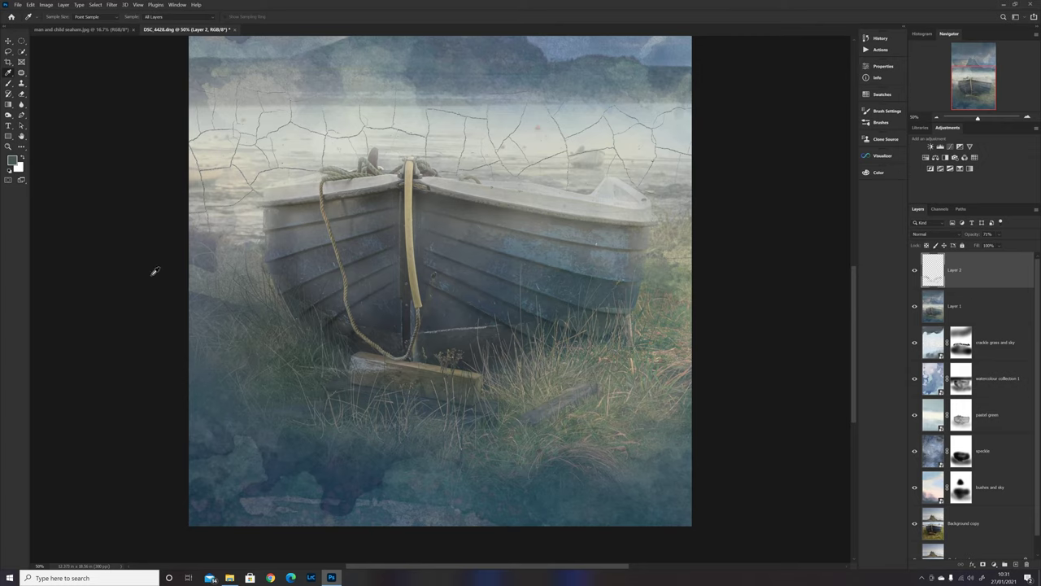
left_click(541, 366)
left_click(8, 83)
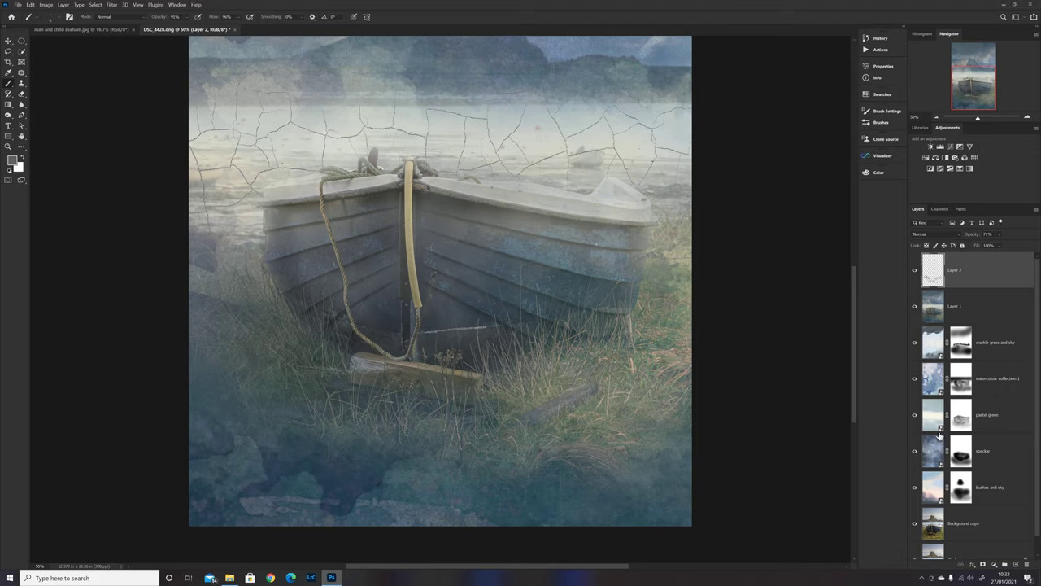
Add a layer mask to the painted grass layer and hide stray strokes near the foreground with an enlarged black brush.
left_click(982, 564)
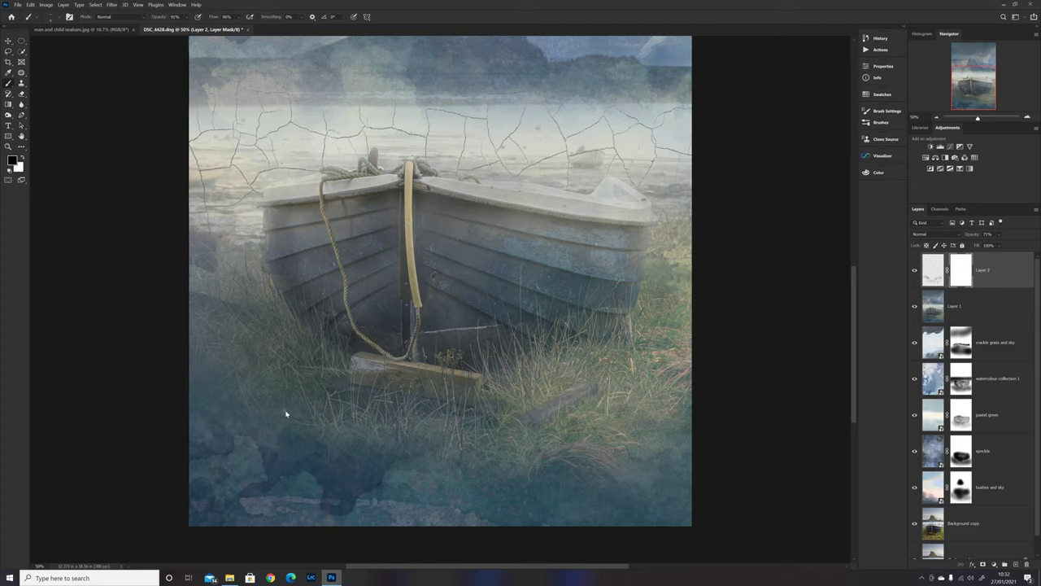
key("bracketright")
key("bracketright")
key("bracketright")
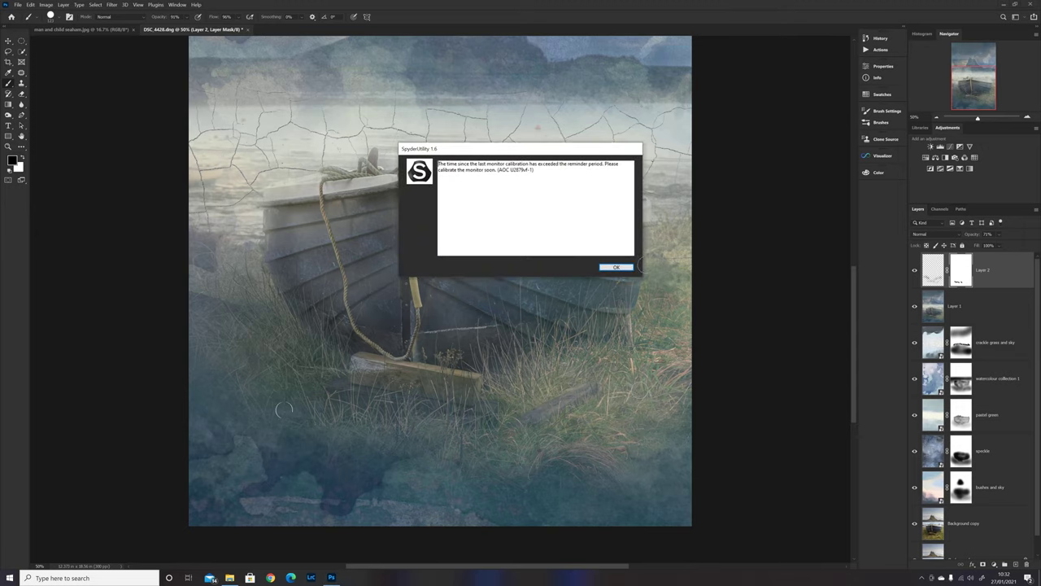
left_click(615, 266)
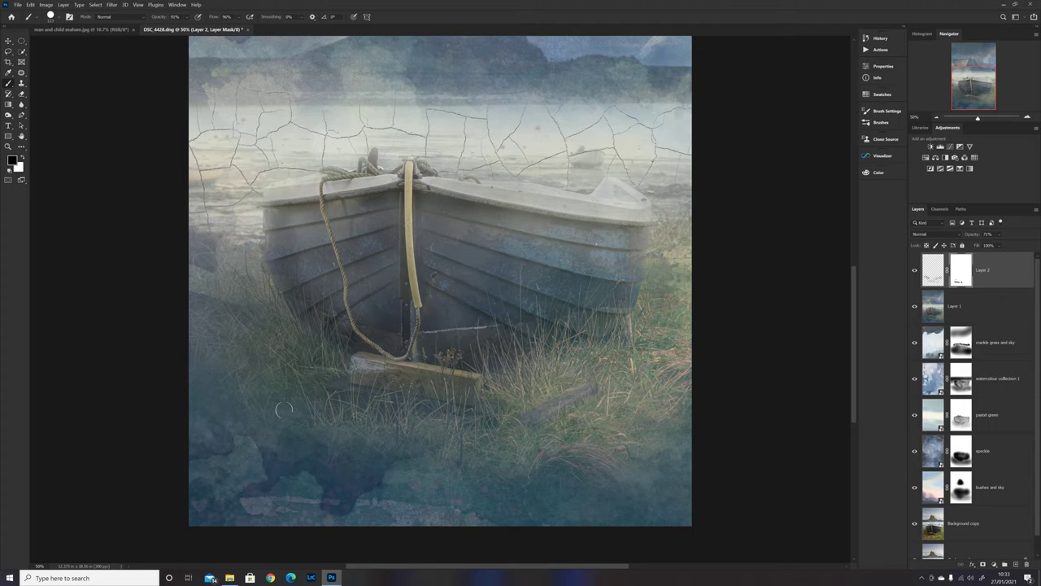
Add a new layer above the painted grass, reset the painting colours to black and white, and open the distressed_bird_brushes set.
key("ctrl+minus")
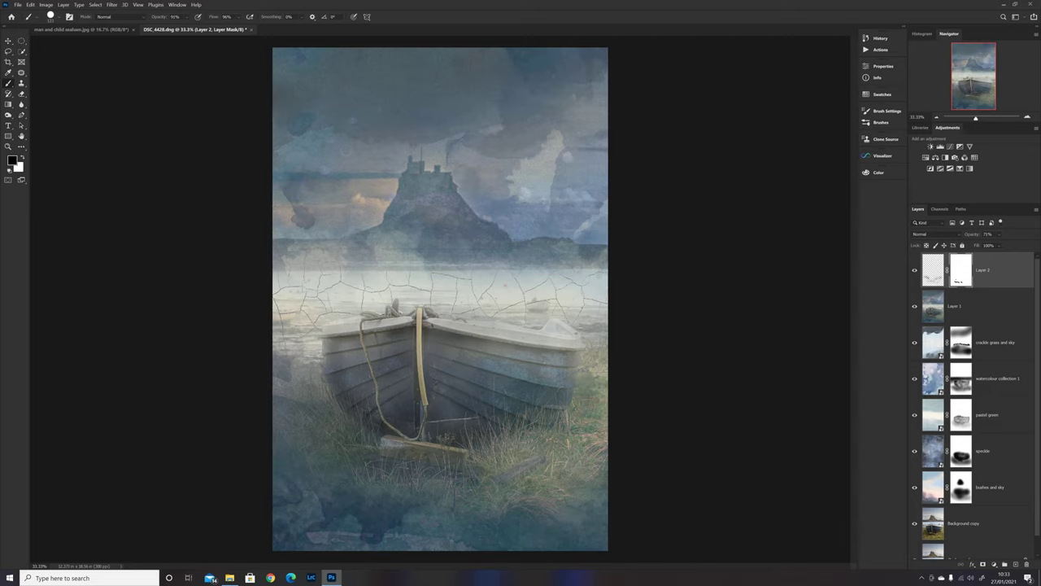
left_click(1015, 564)
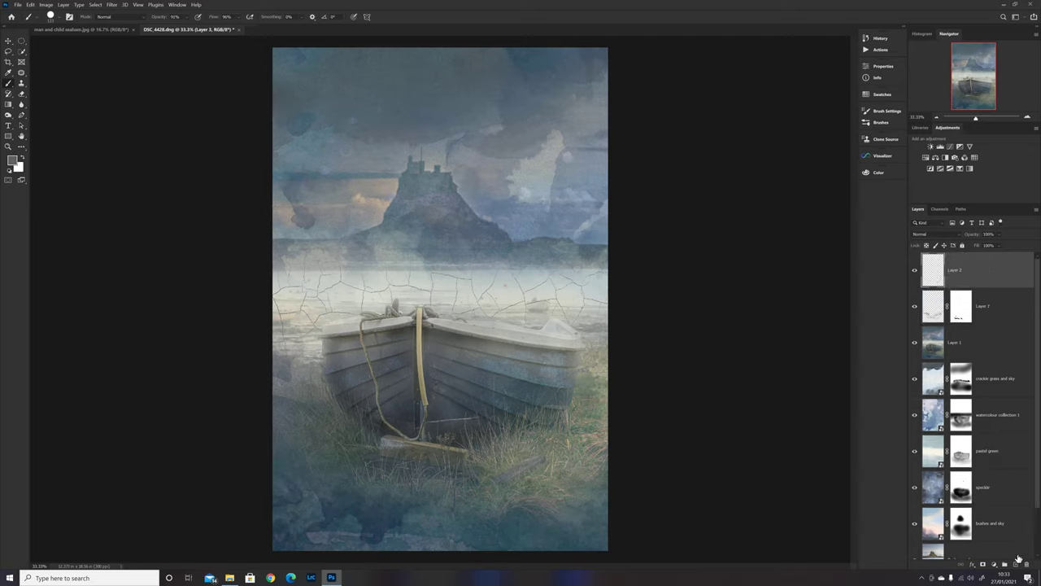
left_click(881, 123)
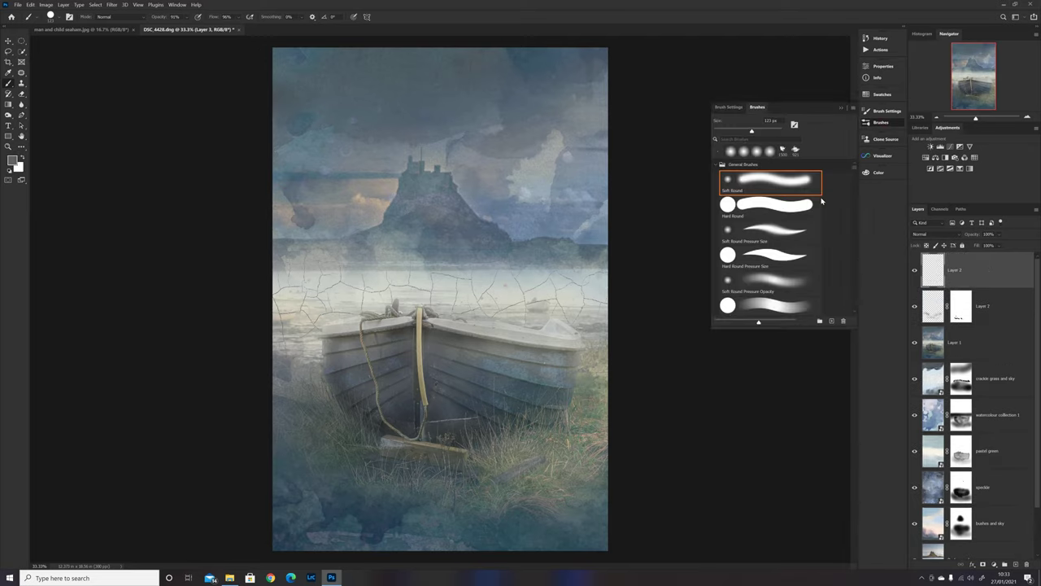
mouse_move(853, 169)
left_mouse_down()
mouse_move(856, 311)
mouse_move(857, 200)
left_mouse_up()
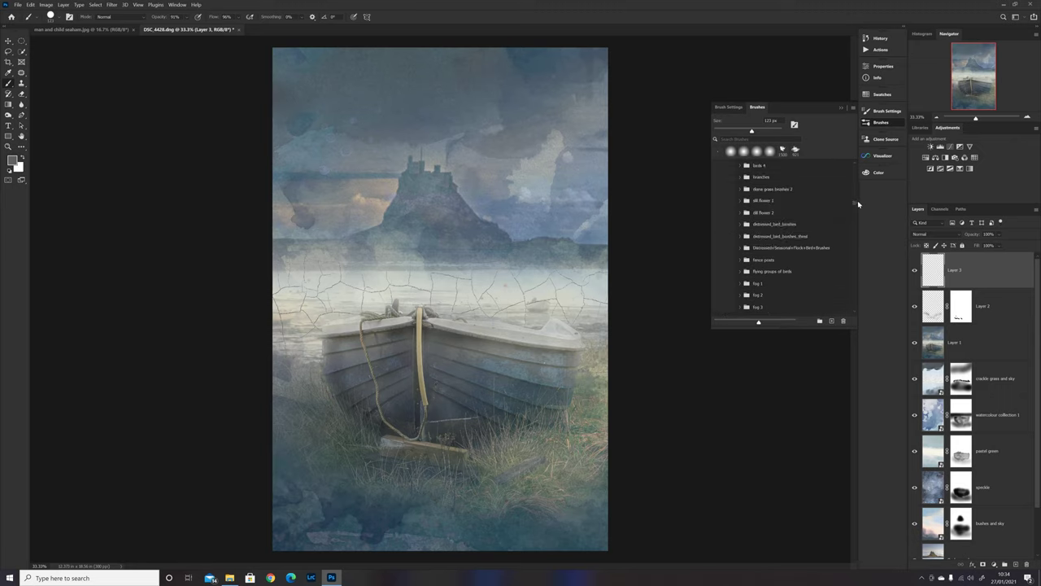
left_click(741, 225)
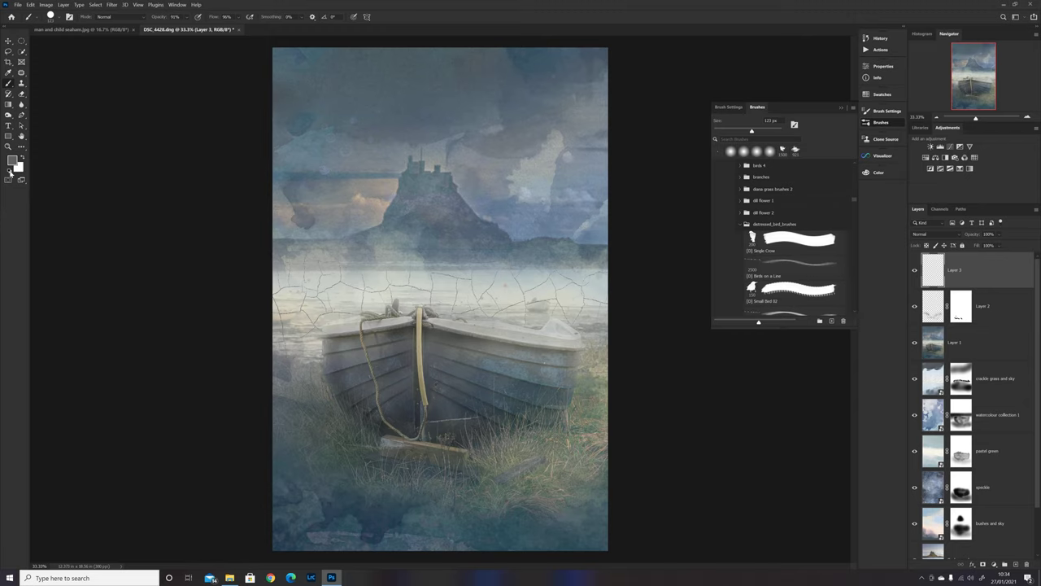
left_click(10, 171)
Look through the distressed_bird_brushes set for a flock of flying birds that suits the sky.
scroll(854, 167, "up", 1)
scroll(854, 314, "down", 5)
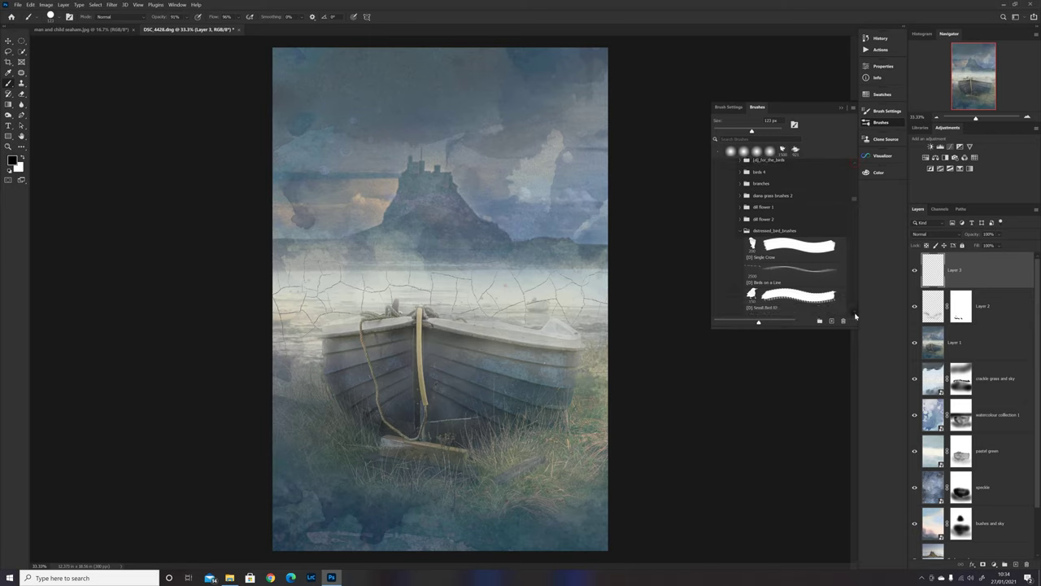
scroll(854, 316, "down", 5)
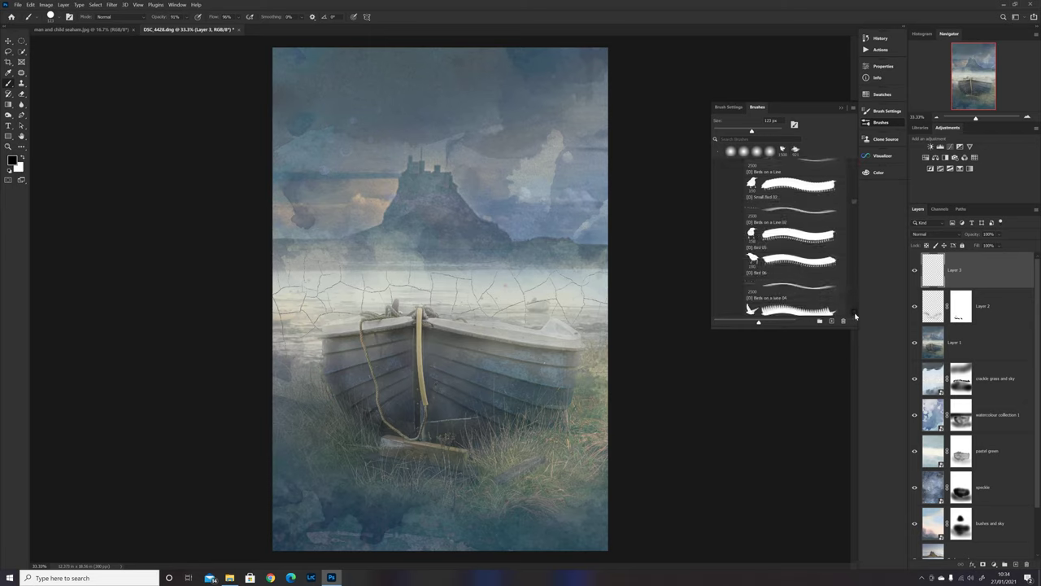
scroll(855, 315, "down", 5)
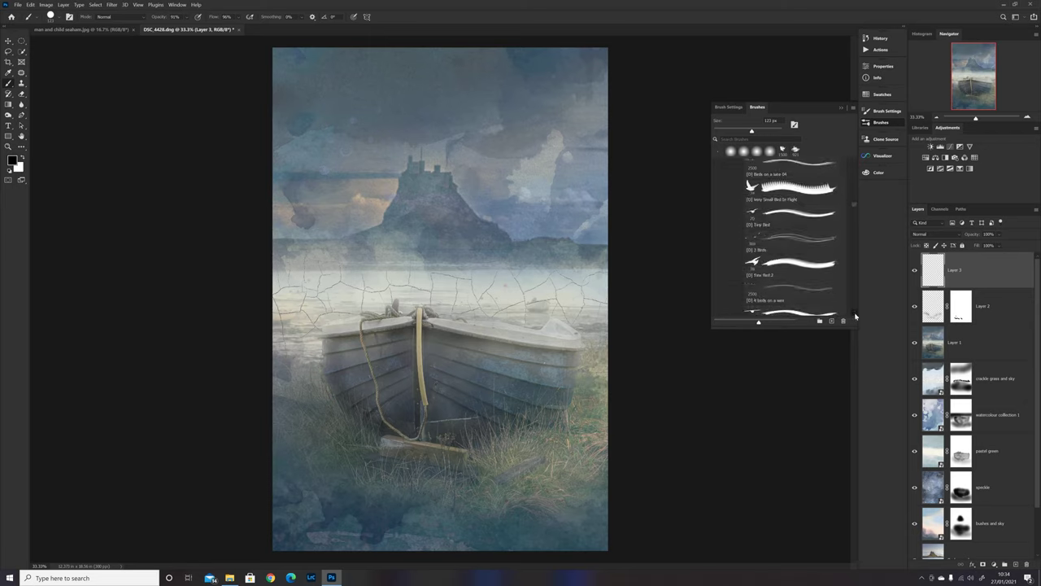
scroll(855, 315, "down", 4)
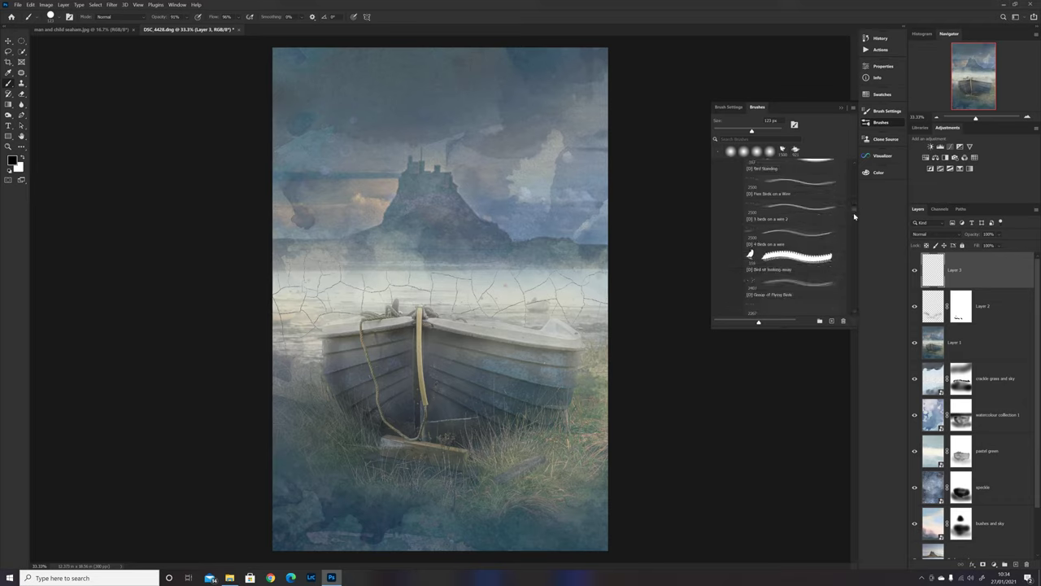
scroll(854, 212, "down", 5)
scroll(854, 212, "up", 4)
scroll(853, 211, "down", 1)
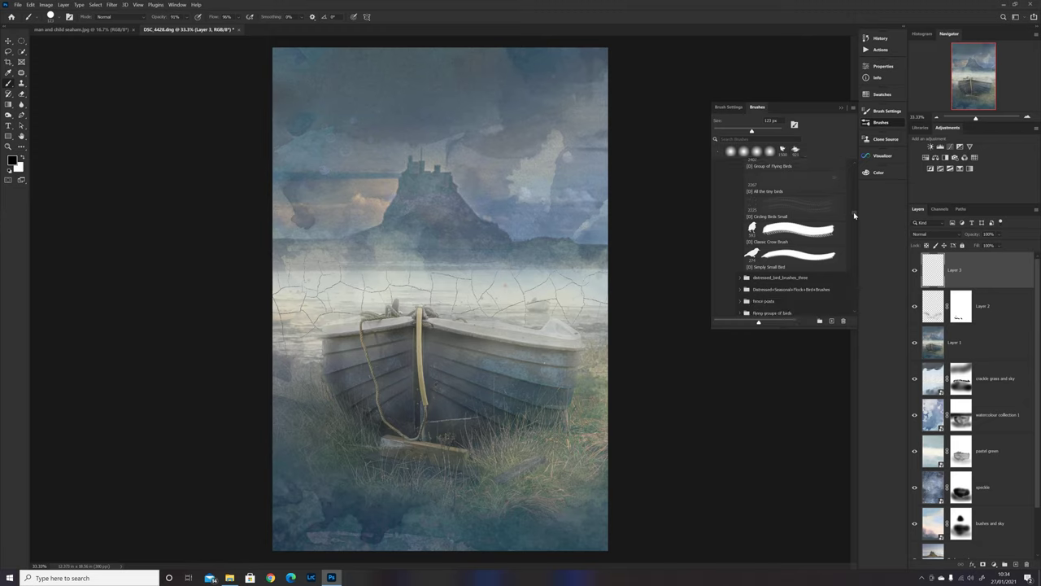
Choose the Group of Crows in Flight brush from distressed_bird_brushes_three and stamp one 2500 px black flock in the sky around the castle.
left_click(739, 291)
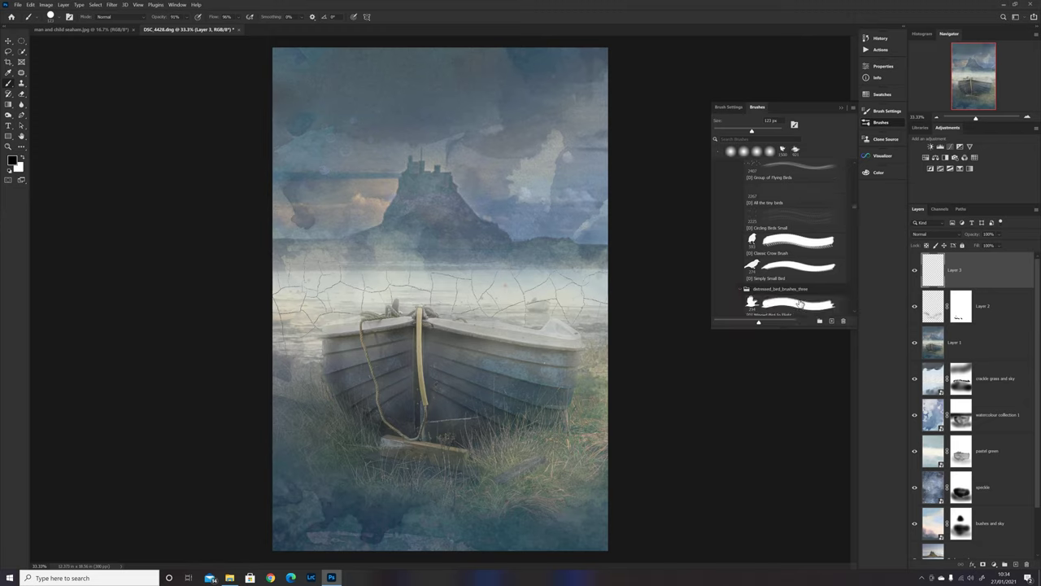
scroll(852, 311, "down", 3)
scroll(852, 310, "down", 5)
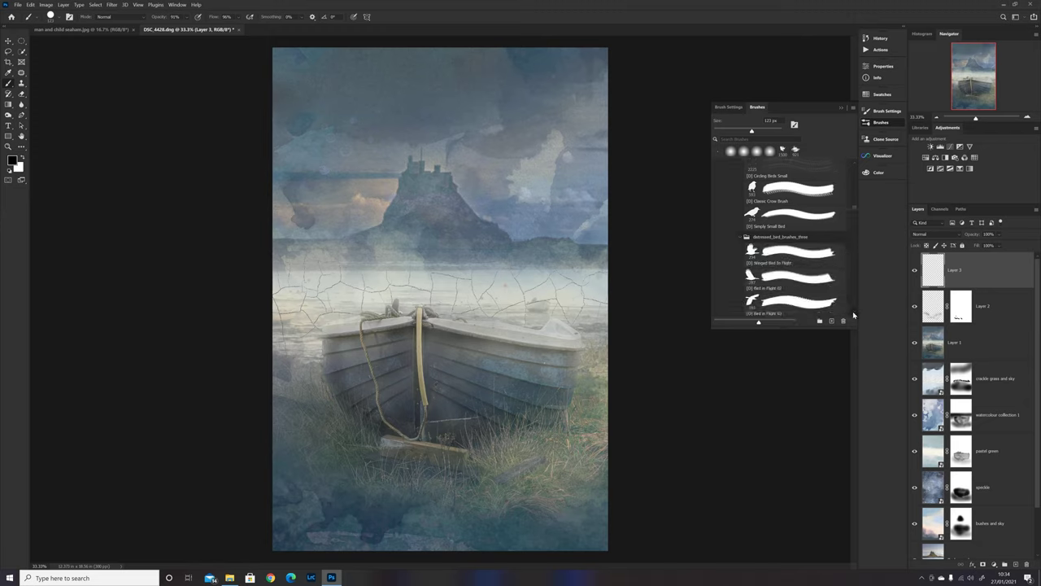
scroll(852, 311, "down", 3)
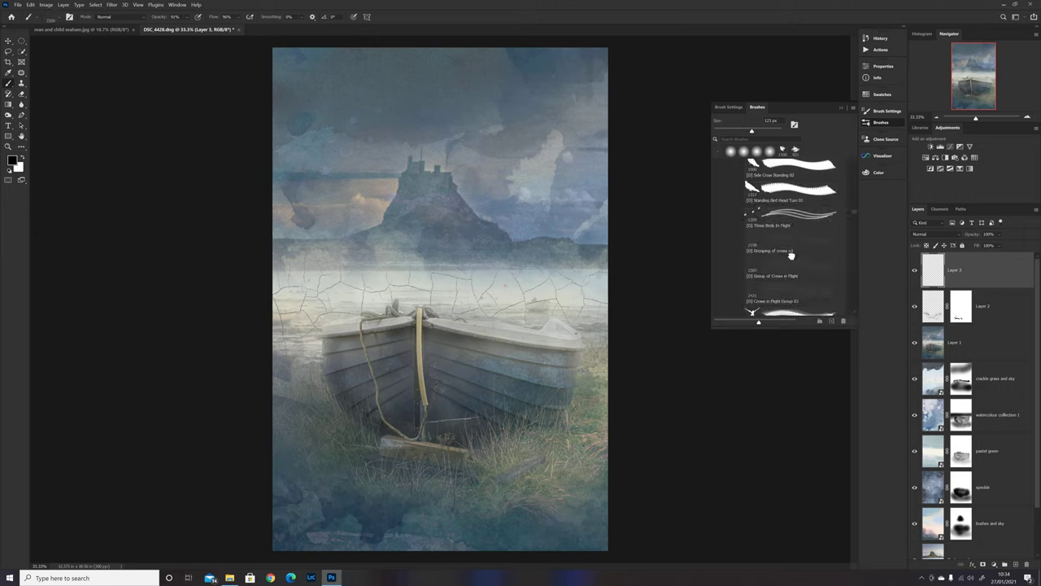
left_click(794, 271)
left_click(480, 135)
Lower the bird layer's opacity to 45% so the flock blends into the sky.
left_click(999, 245)
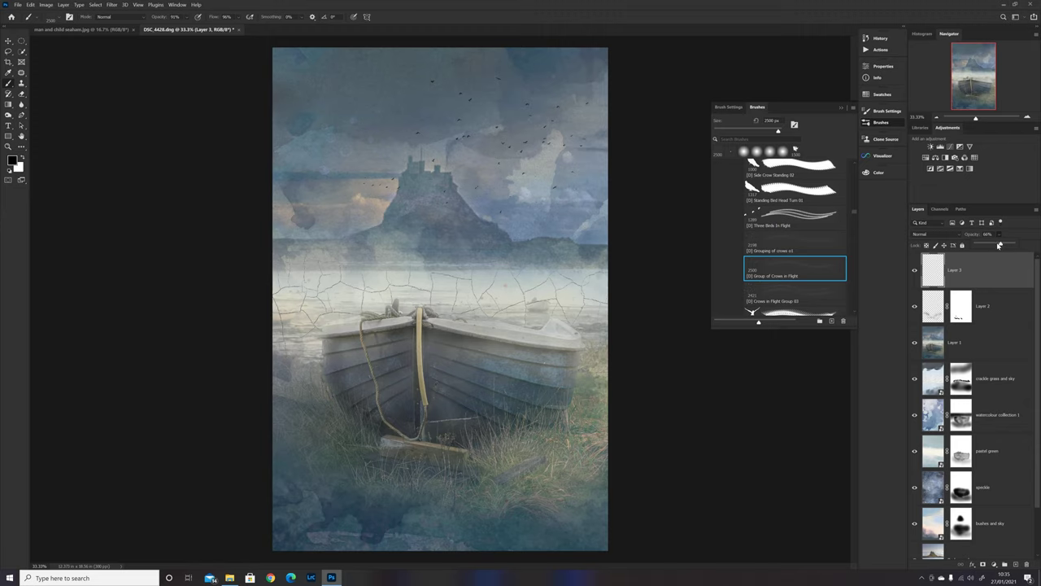
left_click_drag(999, 244, 996, 245)
left_click_drag(998, 244, 996, 245)
key("ctrl+minus")
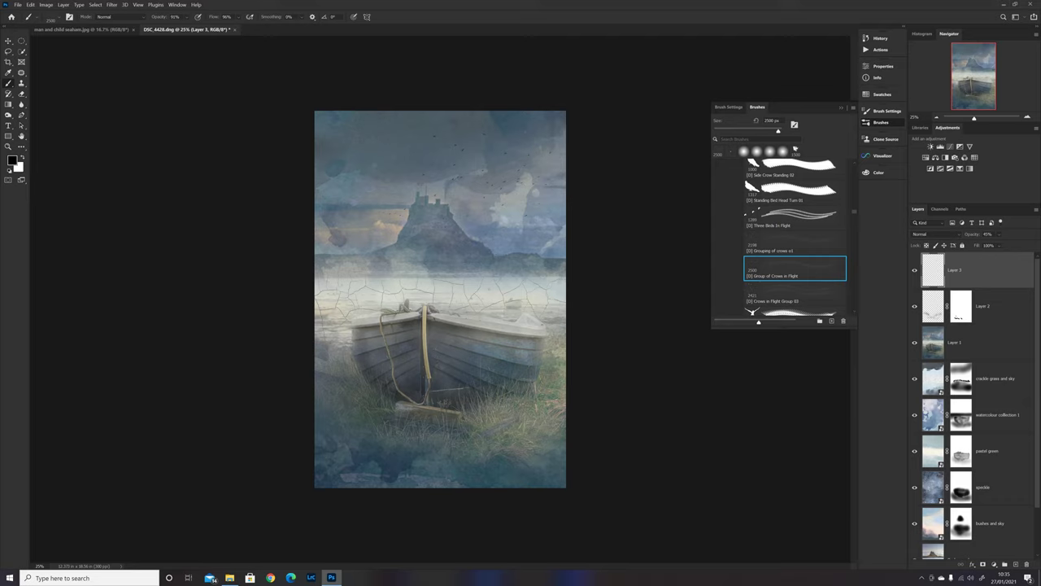
Stamp all visible layers into a new top layer and switch to a smaller Soft Round brush.
key("ctrl+shift+alt+e")
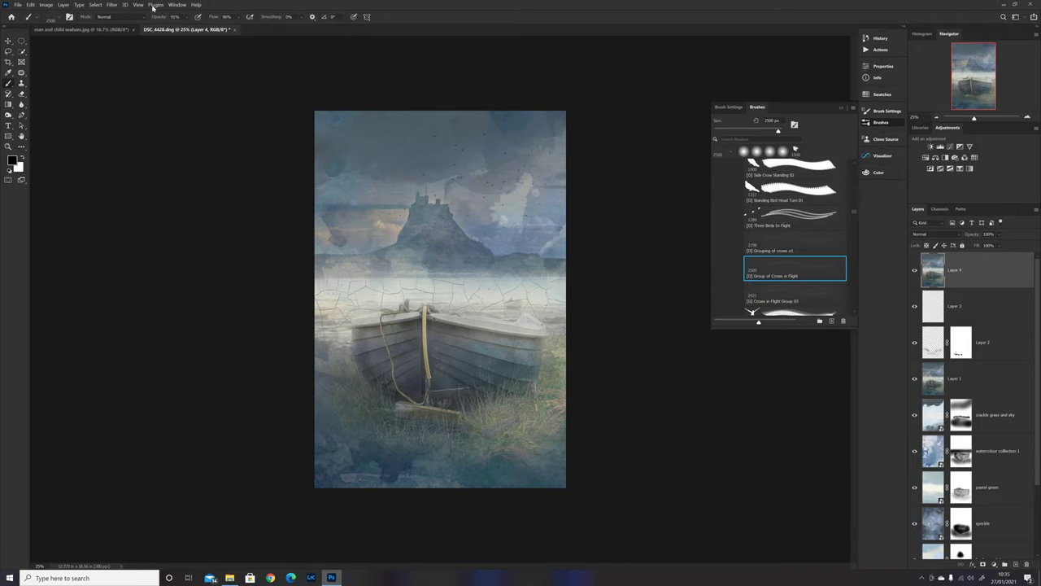
left_click(842, 108)
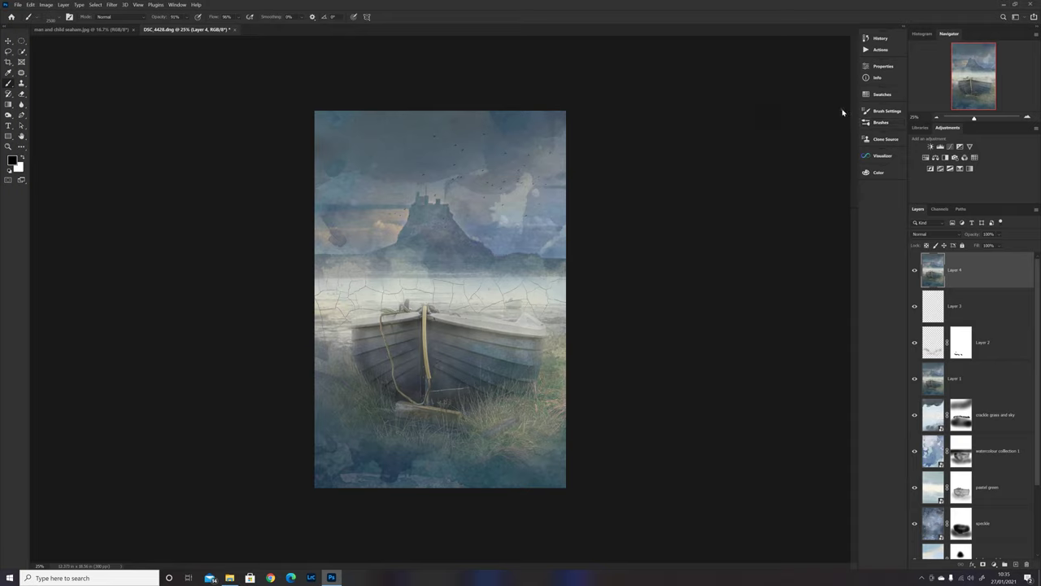
left_click(57, 18)
left_click(64, 127)
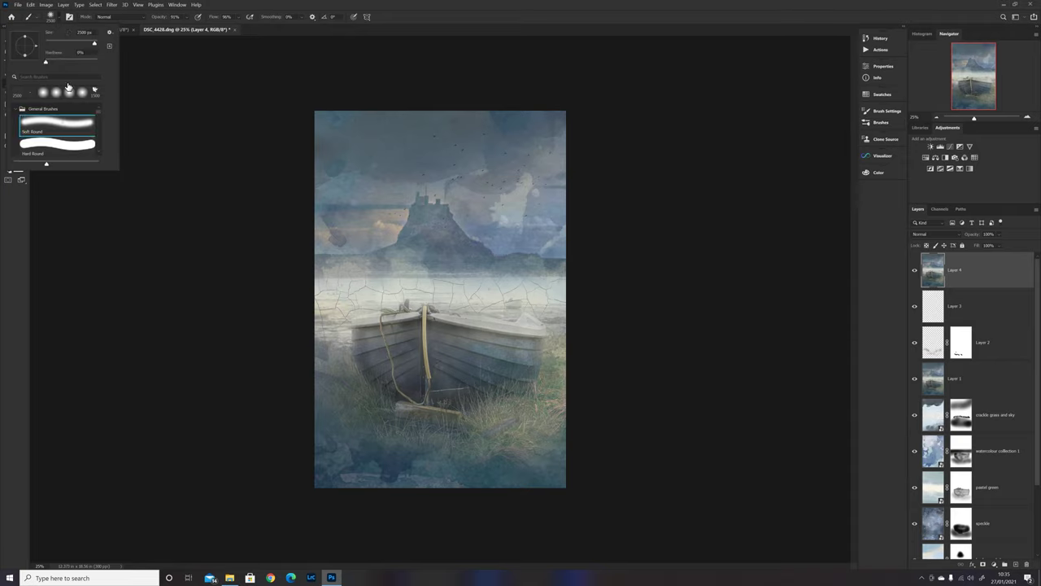
left_click(76, 42)
left_click(181, 159)
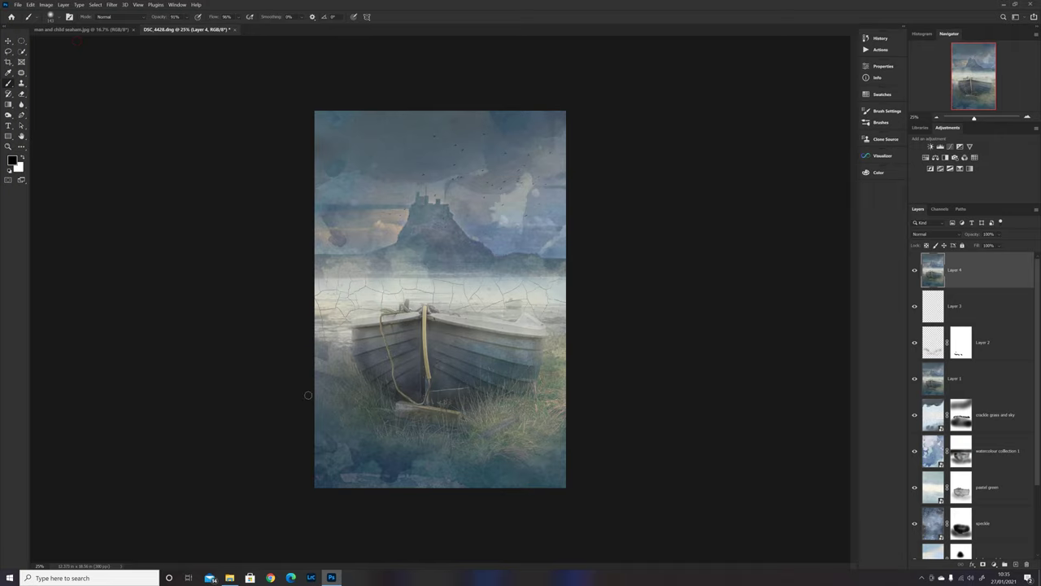
left_click(118, 4)
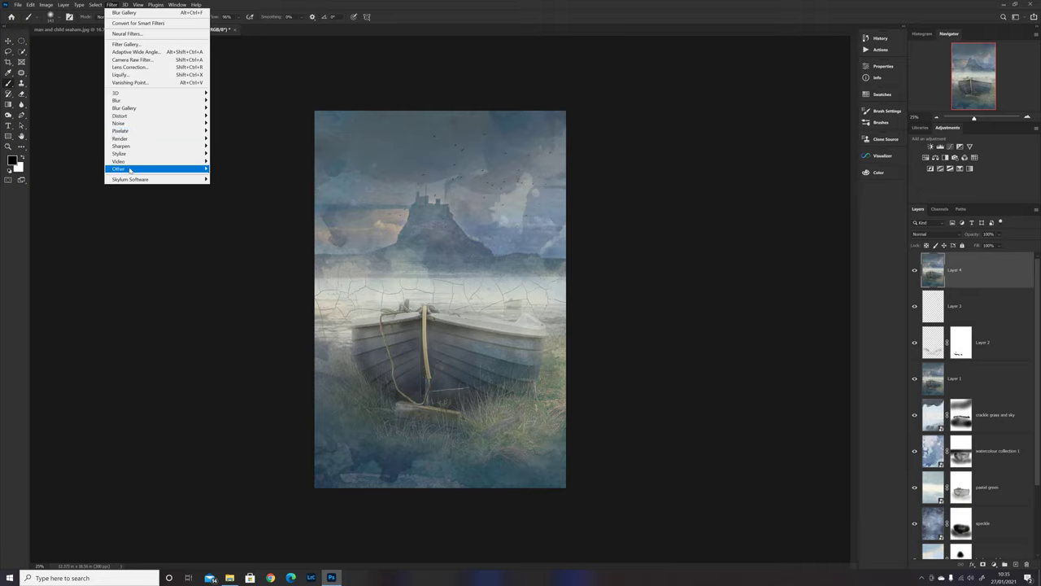
mouse_move(128, 171)
left_click(93, 178)
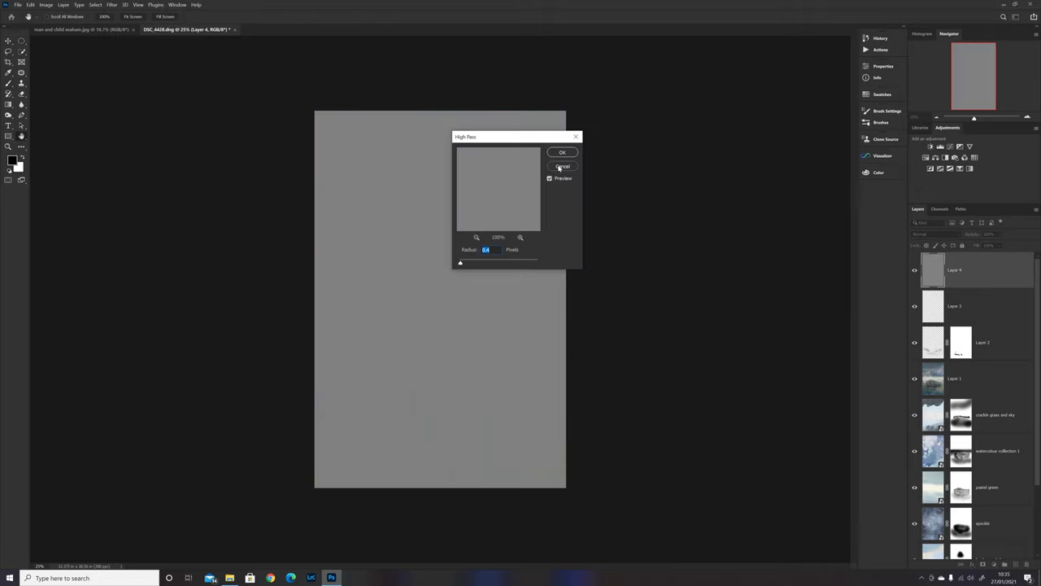
left_click(560, 168)
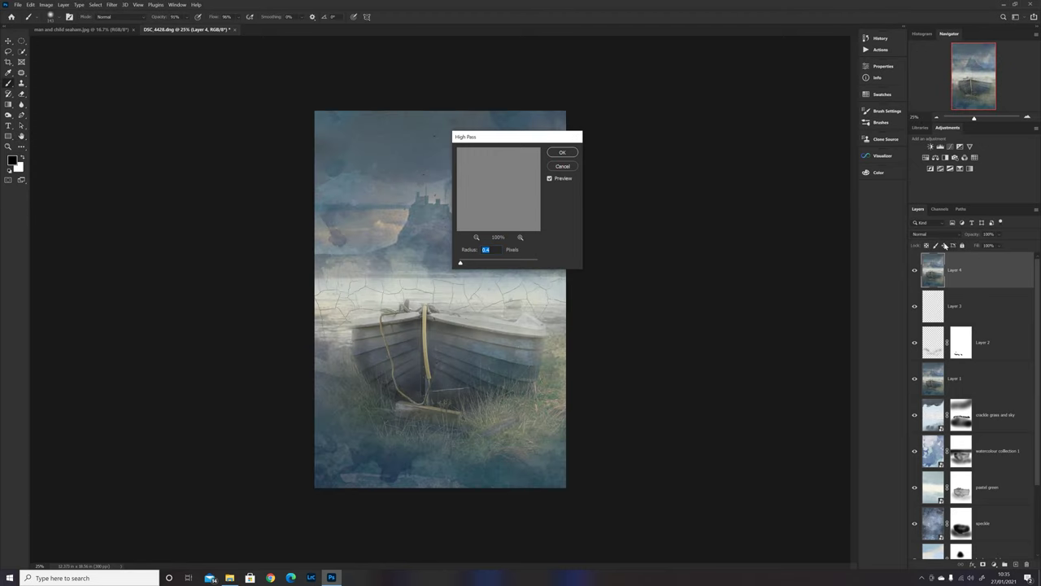
Set the merged layer's blend mode to Linear Light and sharpen it with a low-radius High Pass filter, judging the effect on the image.
left_click(935, 235)
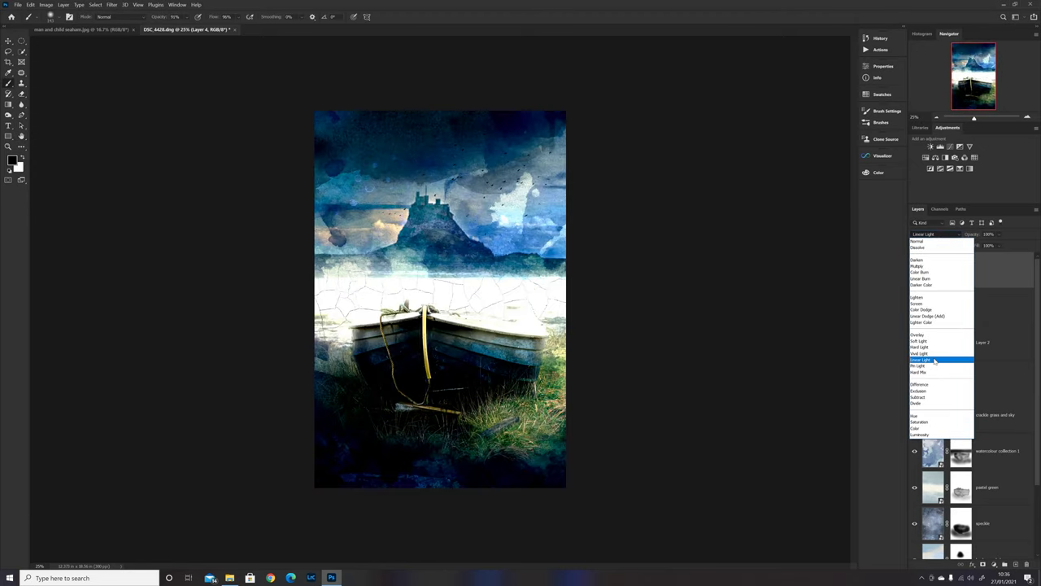
left_click(935, 360)
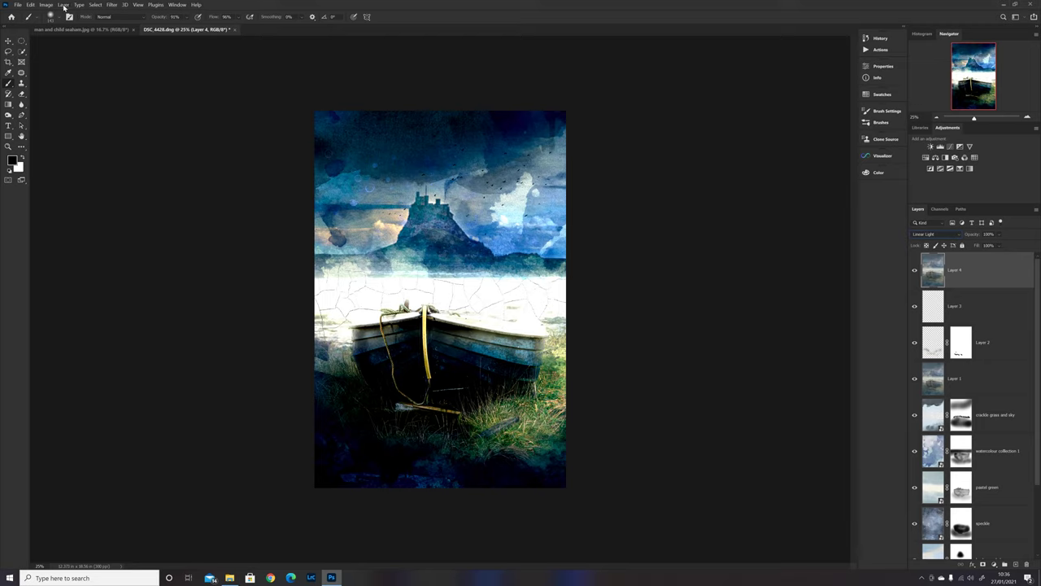
left_click(111, 5)
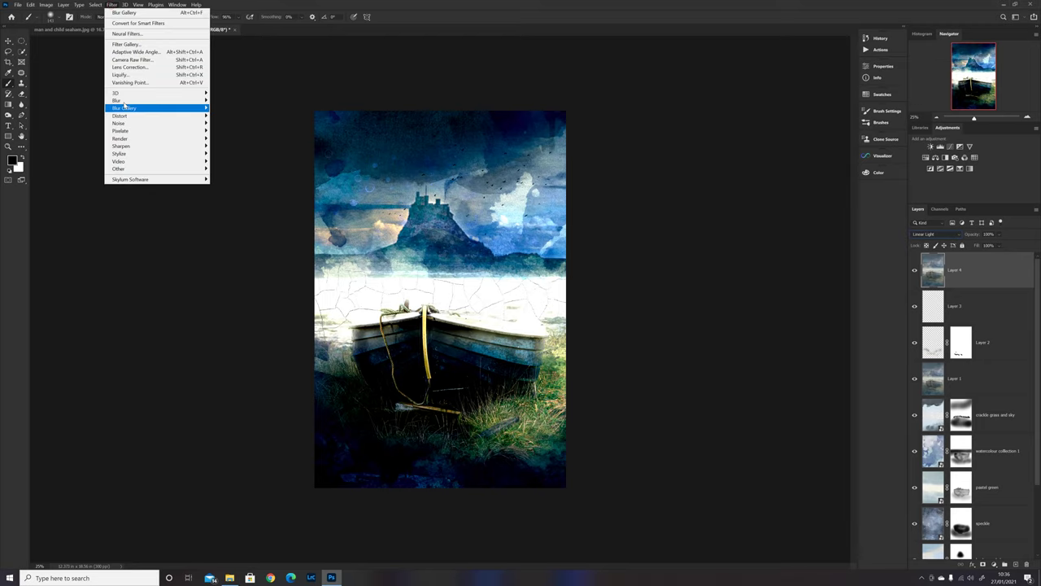
mouse_move(124, 171)
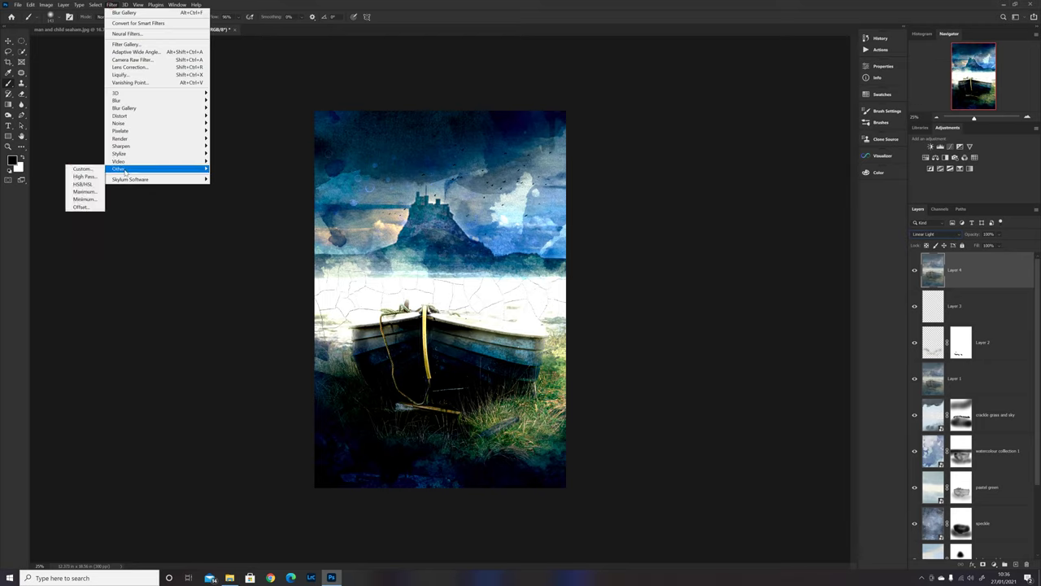
left_click(84, 176)
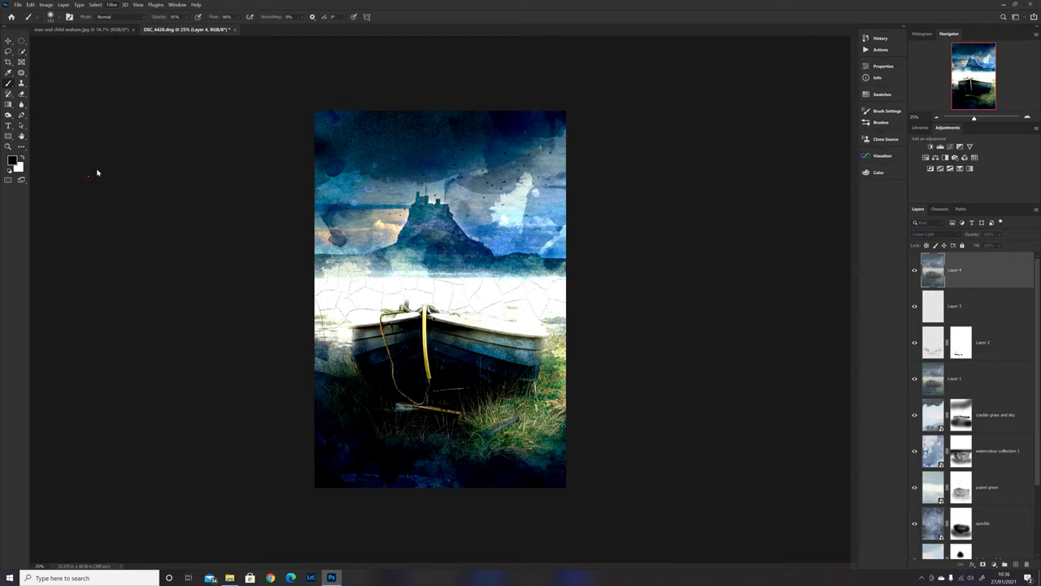
left_click_drag(528, 145, 674, 128)
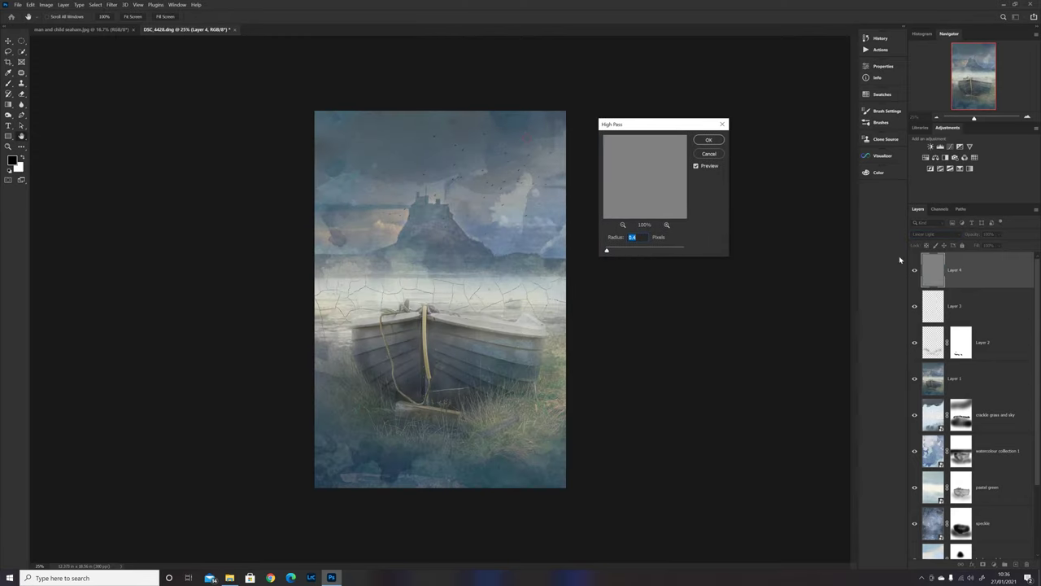
left_click_drag(607, 249, 611, 249)
key("ctrl+plus")
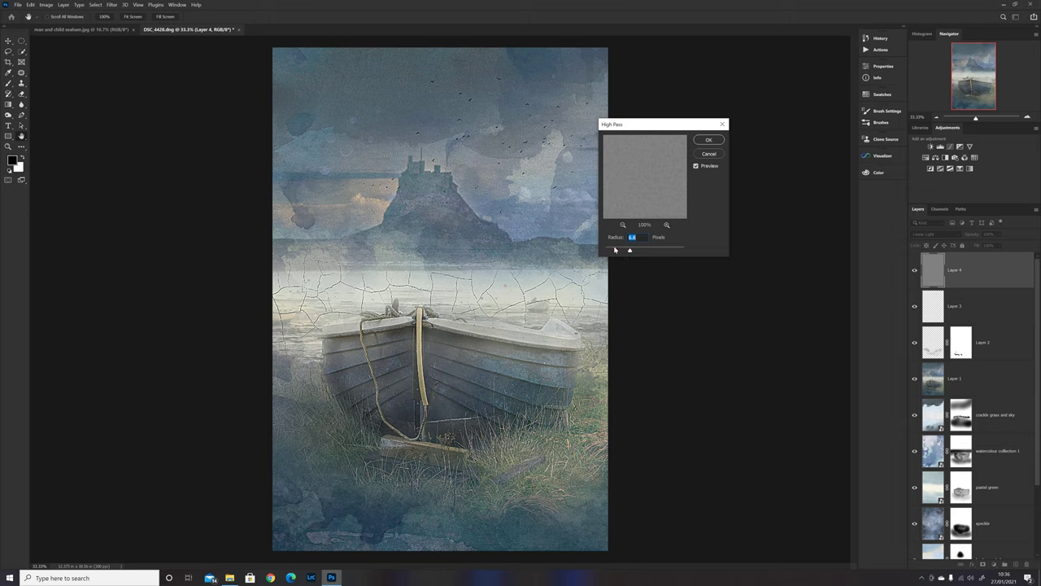
left_click(614, 251)
left_click_drag(613, 250, 612, 251)
left_click(708, 140)
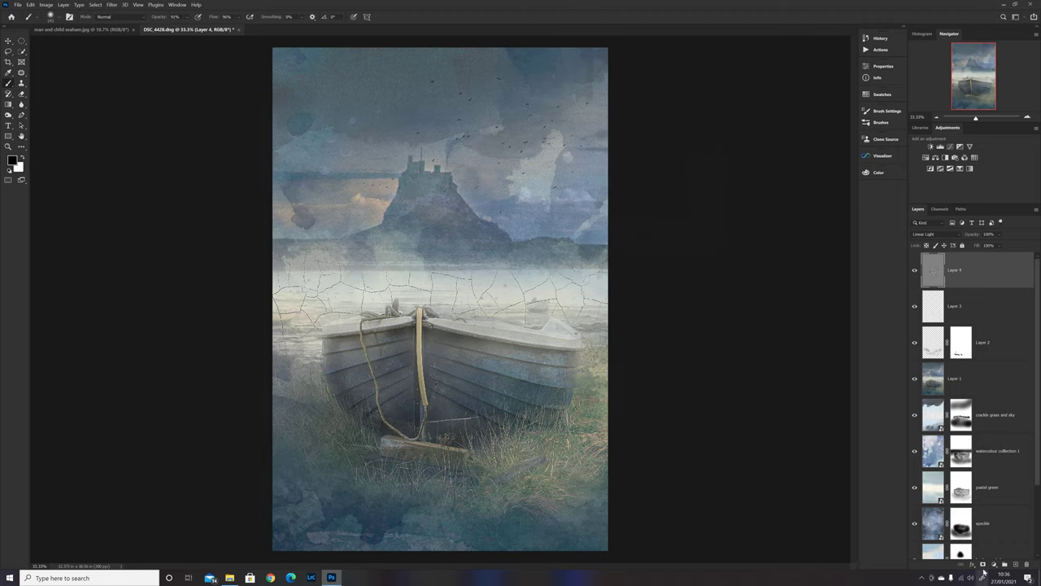
Mask the sharpening layer and paint black with an enlarged soft brush over the sky, castle, water and outer foreground, keeping the boat sharp.
left_click(981, 563)
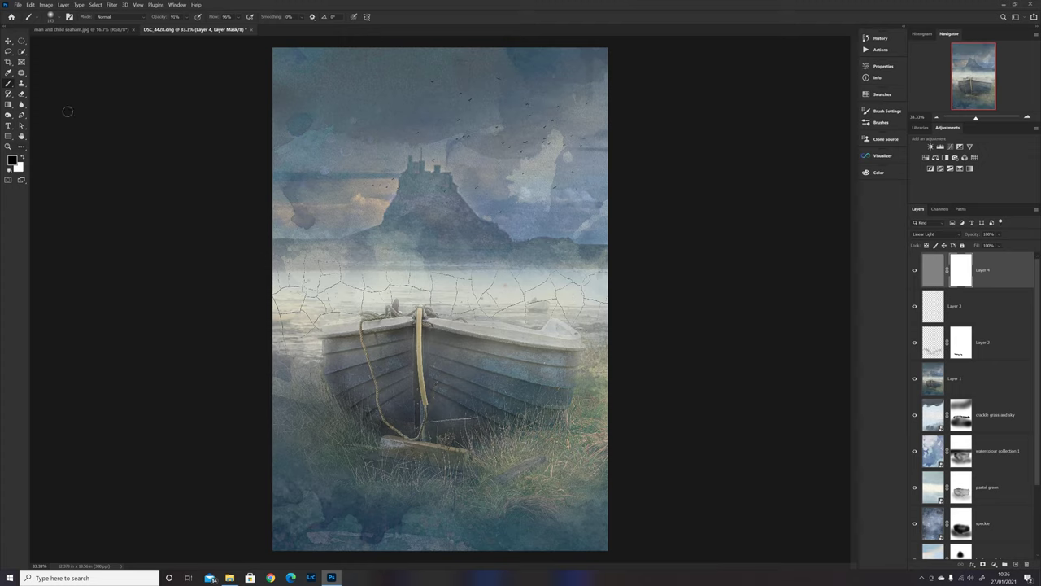
mouse_move(304, 170)
left_mouse_down()
mouse_move(409, 167)
mouse_move(390, 153)
left_mouse_up()
left_click(618, 277)
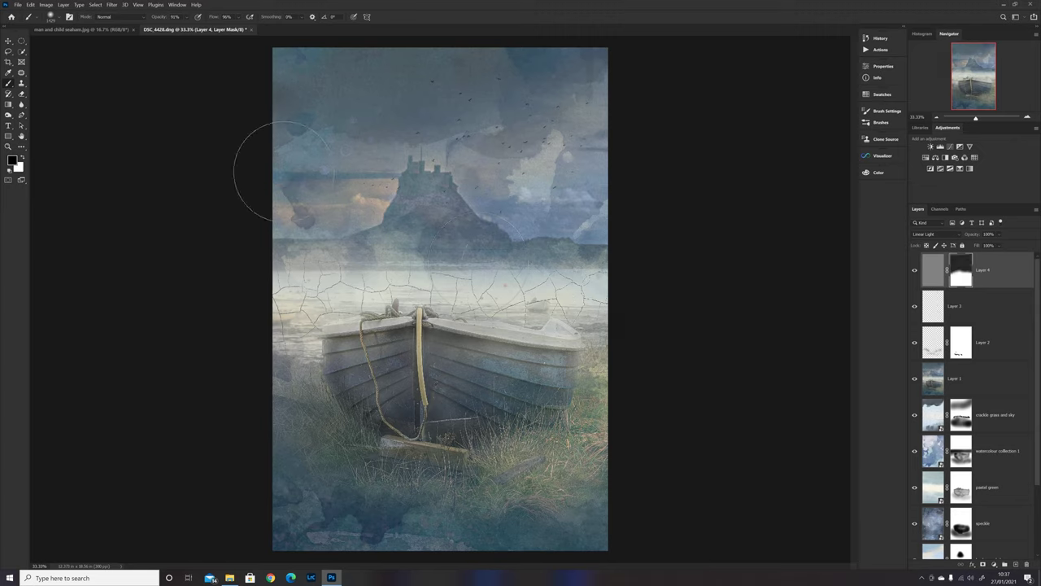
mouse_move(267, 168)
left_mouse_down()
mouse_move(327, 106)
mouse_move(308, 65)
mouse_move(301, 72)
mouse_move(418, 75)
mouse_move(452, 99)
mouse_move(521, 86)
left_mouse_up()
left_click_drag(223, 314, 261, 307)
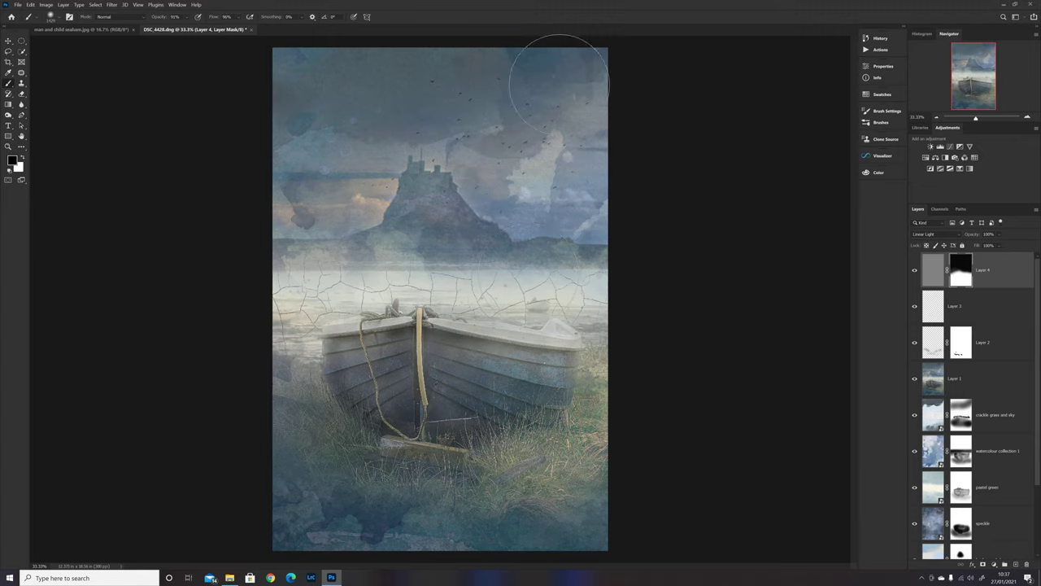
key("bracketright")
key("bracketright")
key("bracketright")
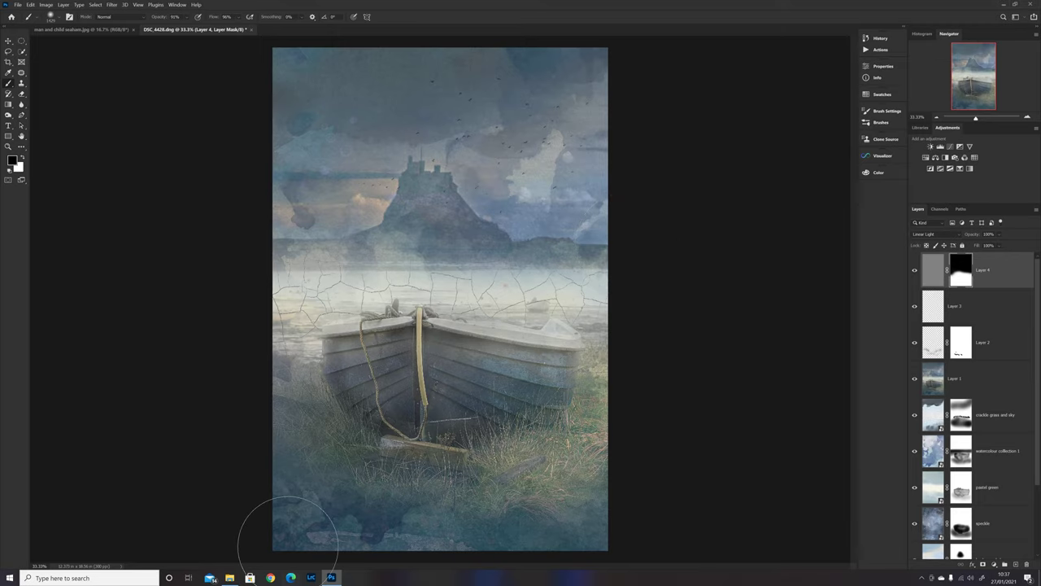
key("ctrl+minus")
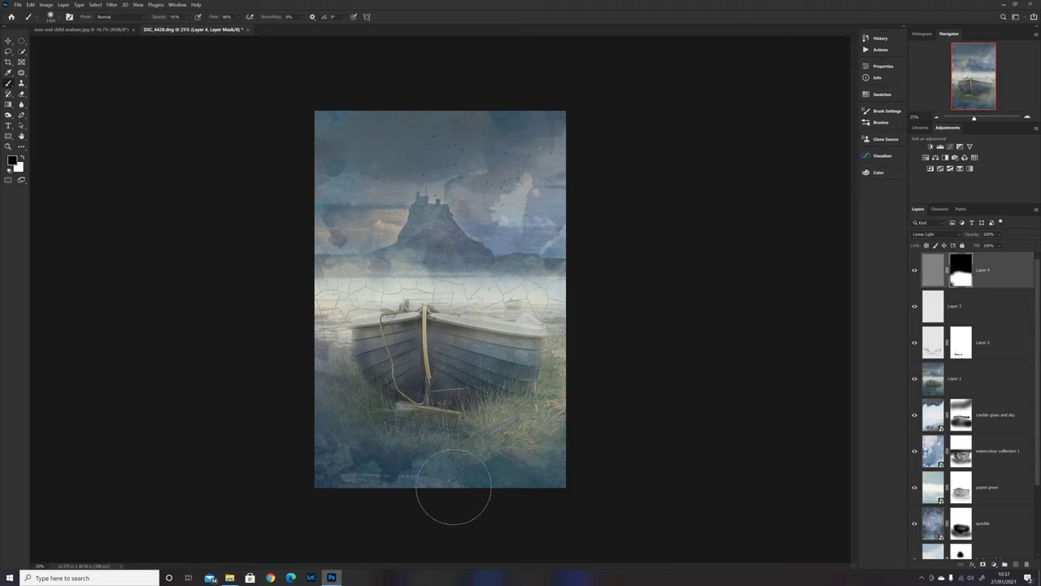
Paint black on the sharpening layer's mask along the bottom foreground, limiting the sharpening to the boat area.
mouse_move(559, 475)
left_mouse_down()
mouse_move(356, 498)
mouse_move(355, 473)
mouse_move(323, 453)
mouse_move(311, 428)
left_mouse_up()
key("ctrl+plus")
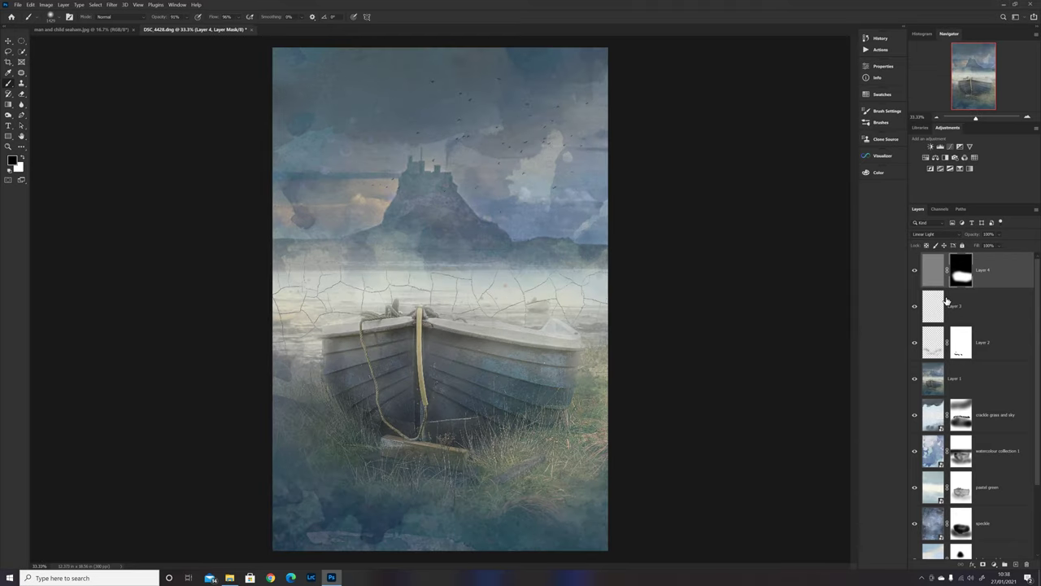
key("ctrl+minus")
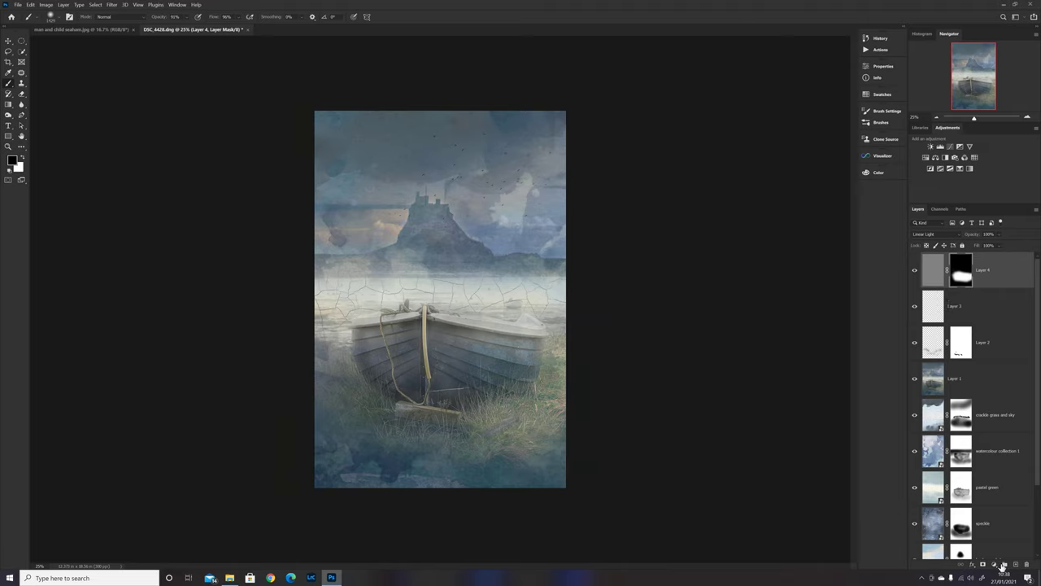
Add a new empty layer on top and sample a pale grey tone from the misty water as the foreground colour.
left_click(1015, 565)
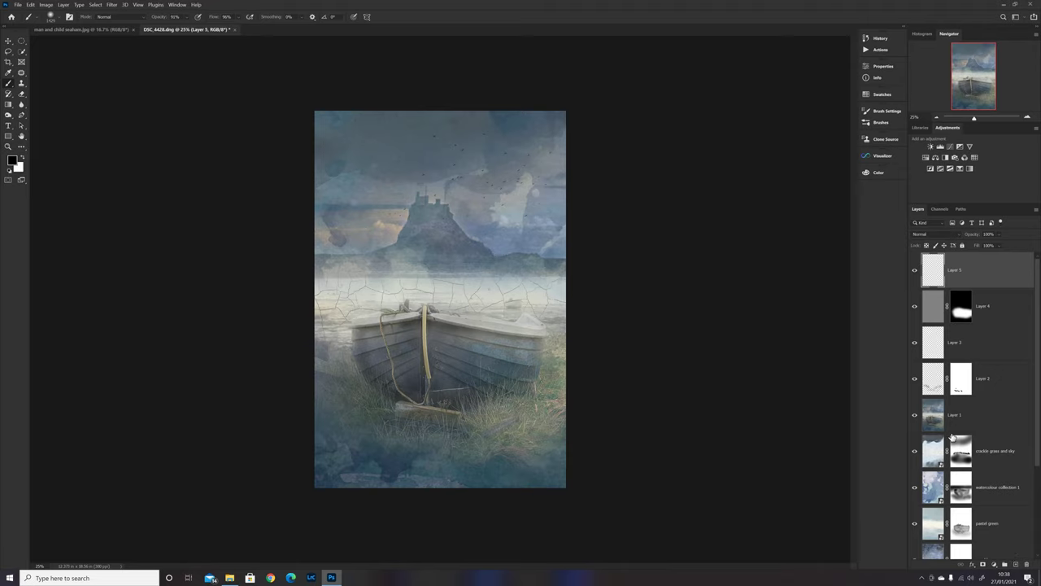
left_click_drag(932, 275, 1026, 565)
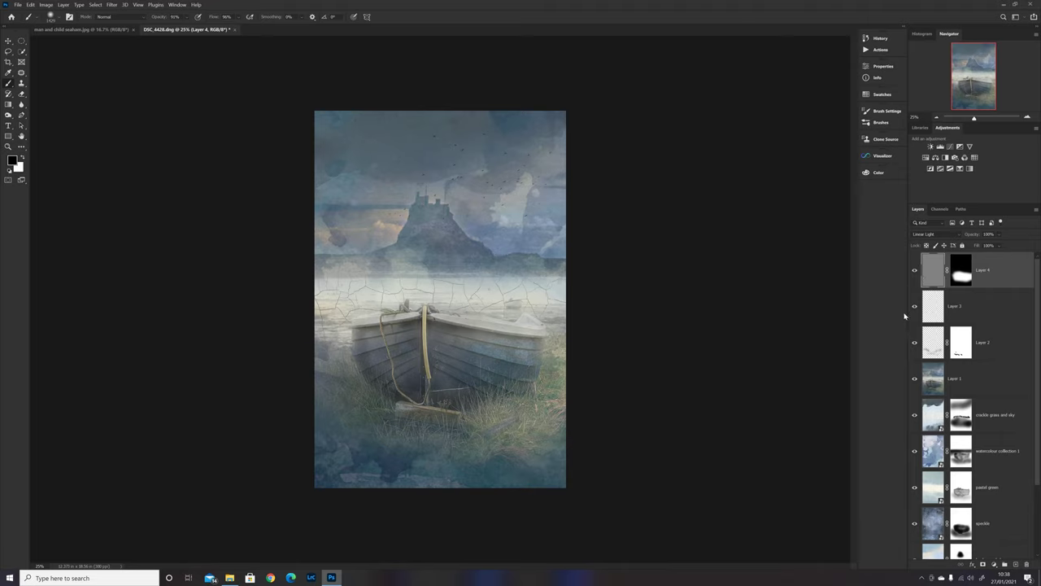
left_click(1015, 566)
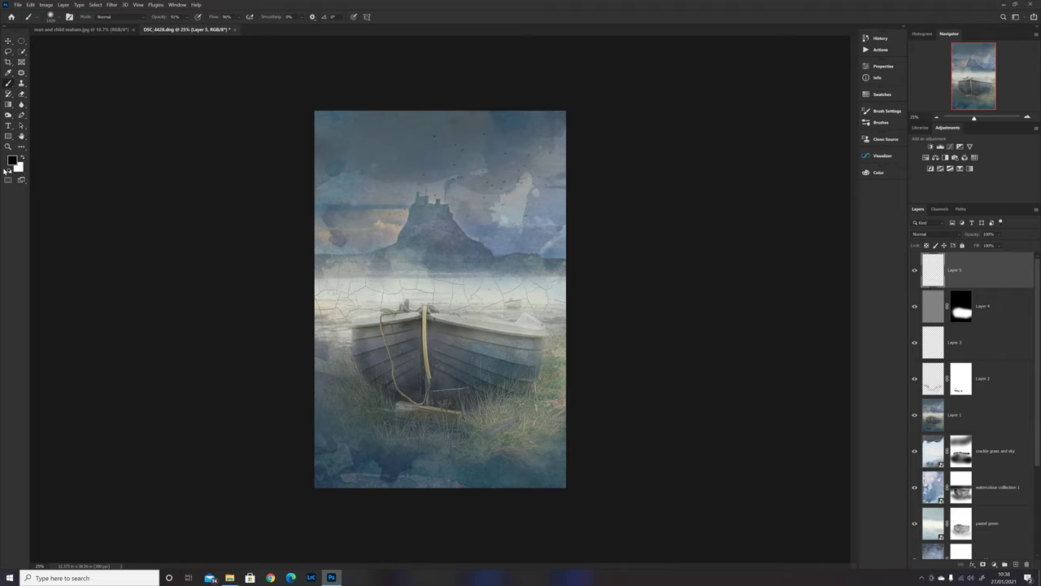
left_click(9, 74)
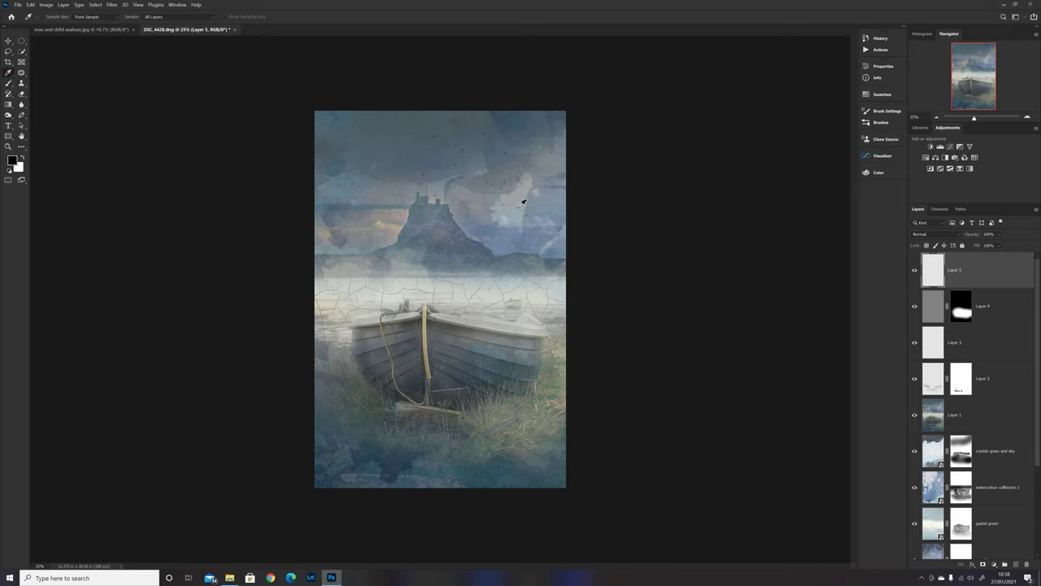
left_click(506, 278)
Draw two linear pale-grey gradients down from the top edge, the longer one reaching the lower foreground, to mist the sky and castle.
left_click(9, 106)
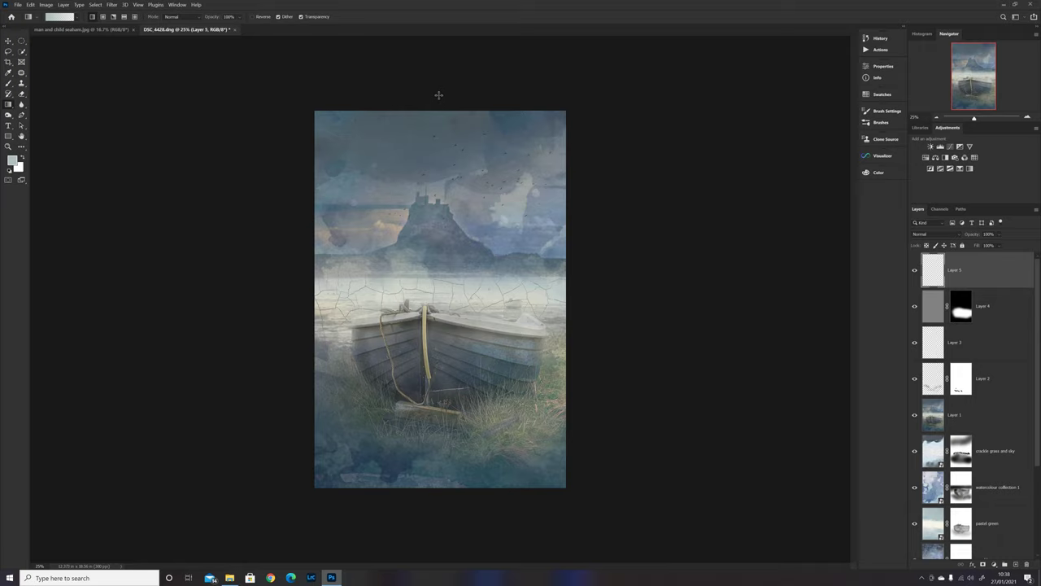
left_click_drag(433, 103, 448, 296)
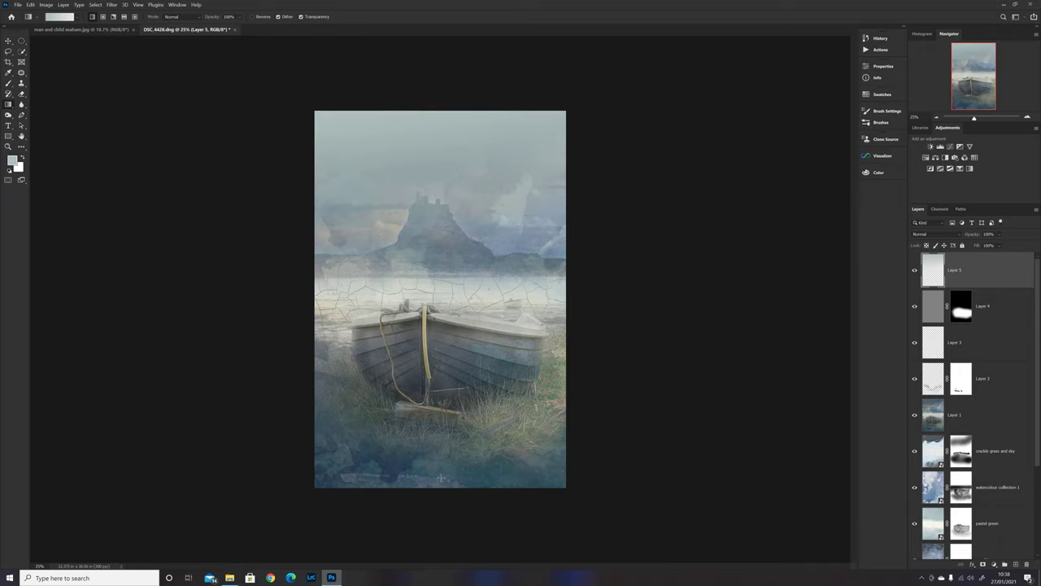
left_click_drag(434, 98, 420, 465)
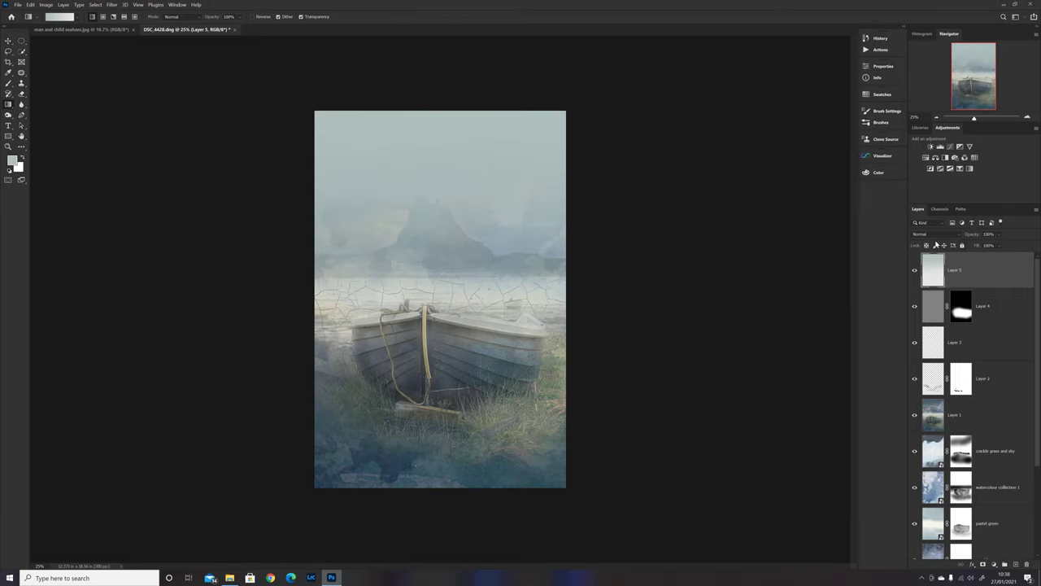
Keep the pale gradient layer in Normal blend mode and lower its Fill to 46%.
left_click(935, 234)
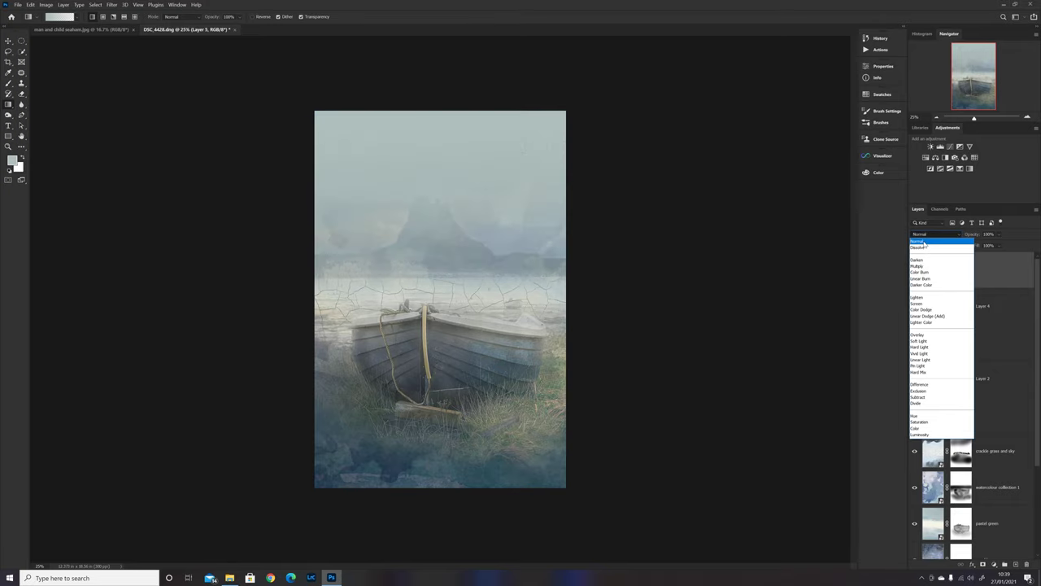
left_click(925, 242)
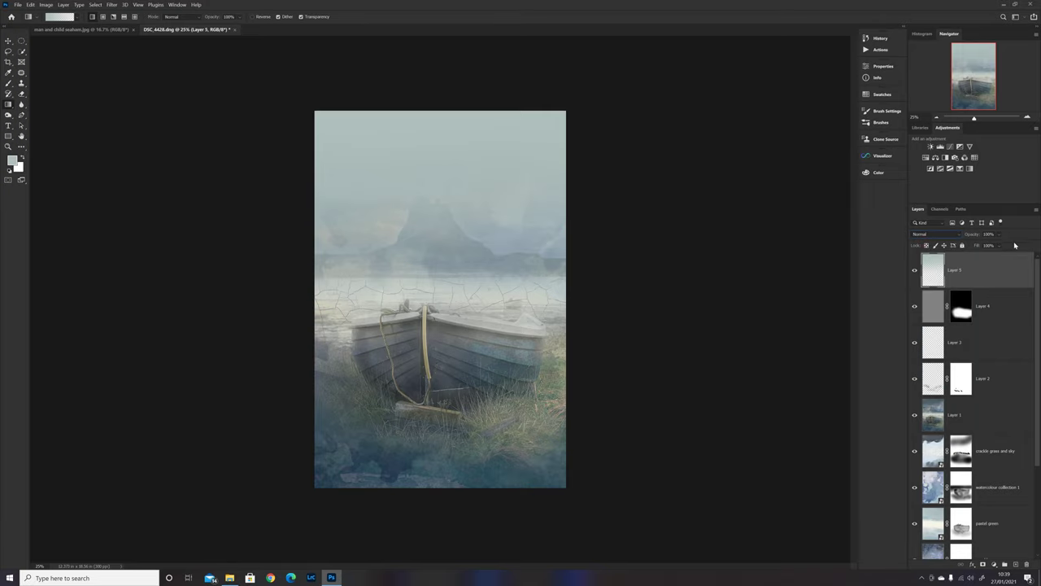
left_click(1001, 245)
left_click(997, 257)
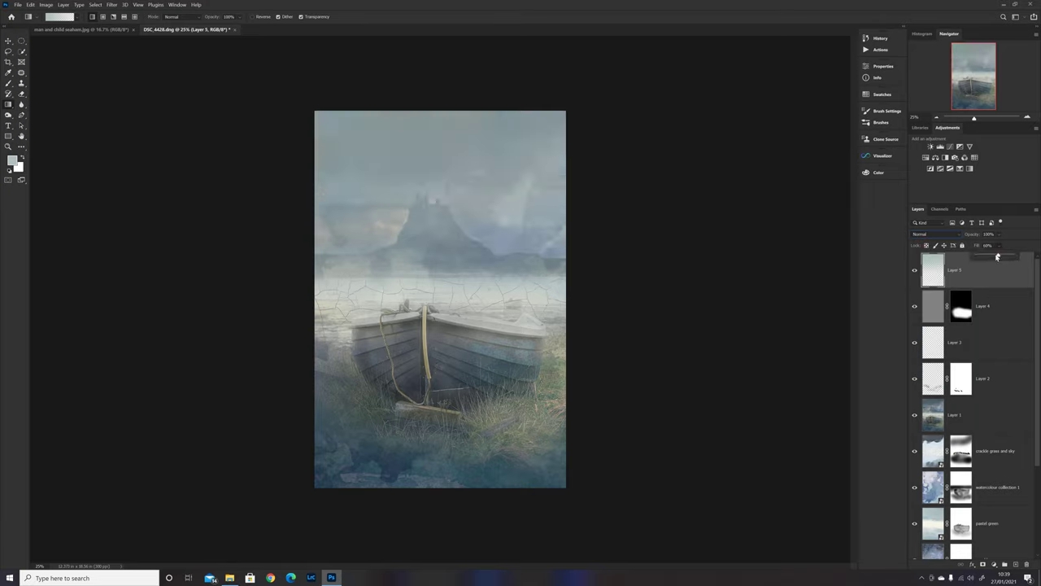
left_click_drag(997, 255, 993, 258)
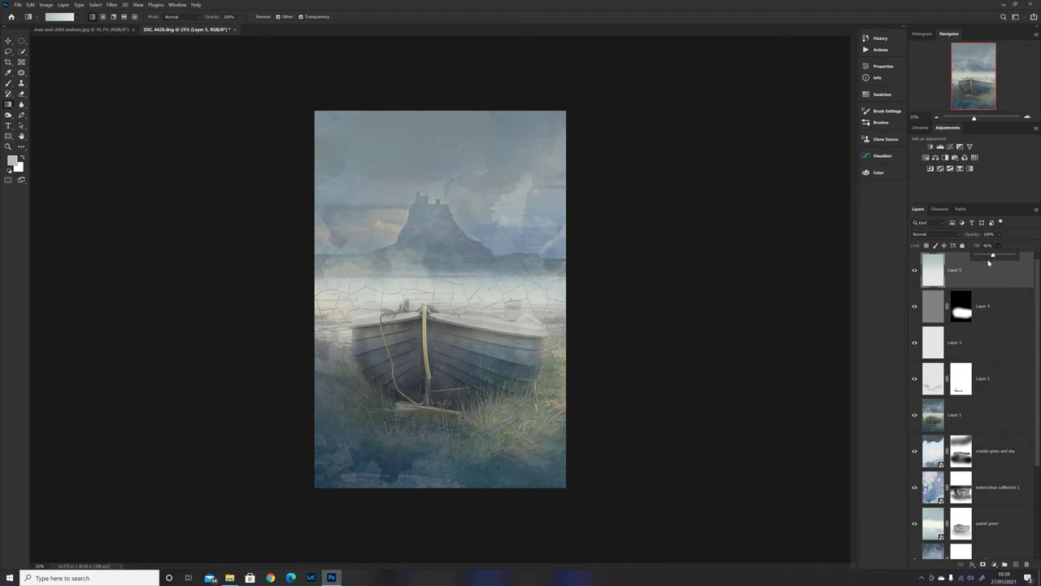
Add another empty layer on top and shift the foreground colour's hue from grey-green to a muted mid blue.
left_click(1016, 567)
left_click(1016, 567)
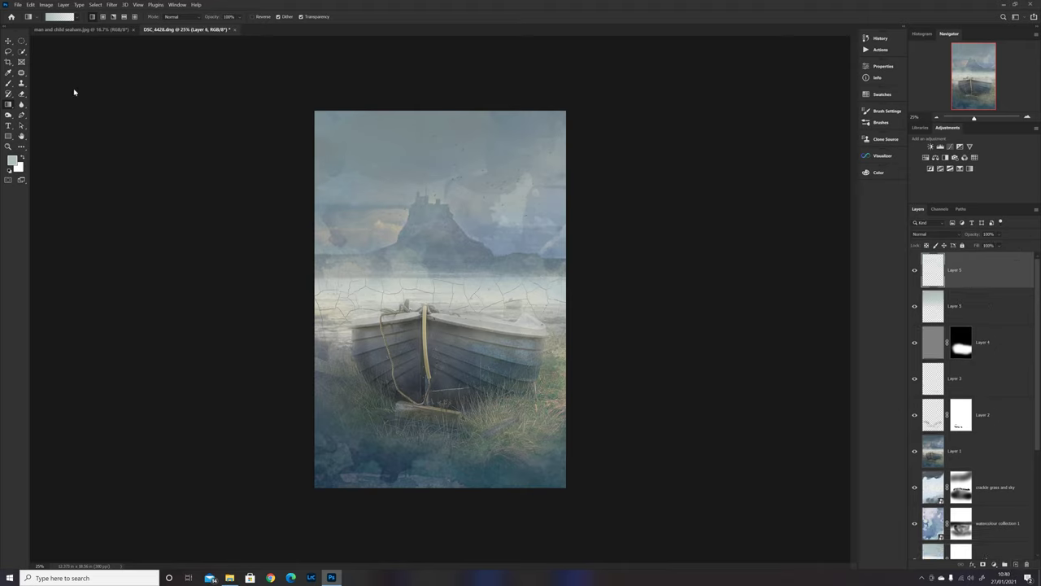
left_click(877, 172)
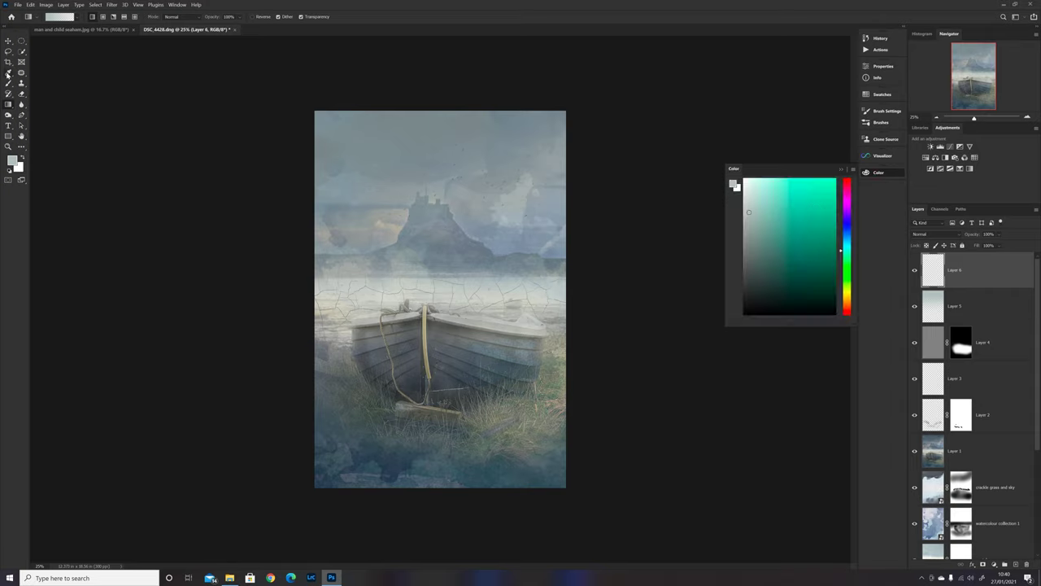
left_click(8, 72)
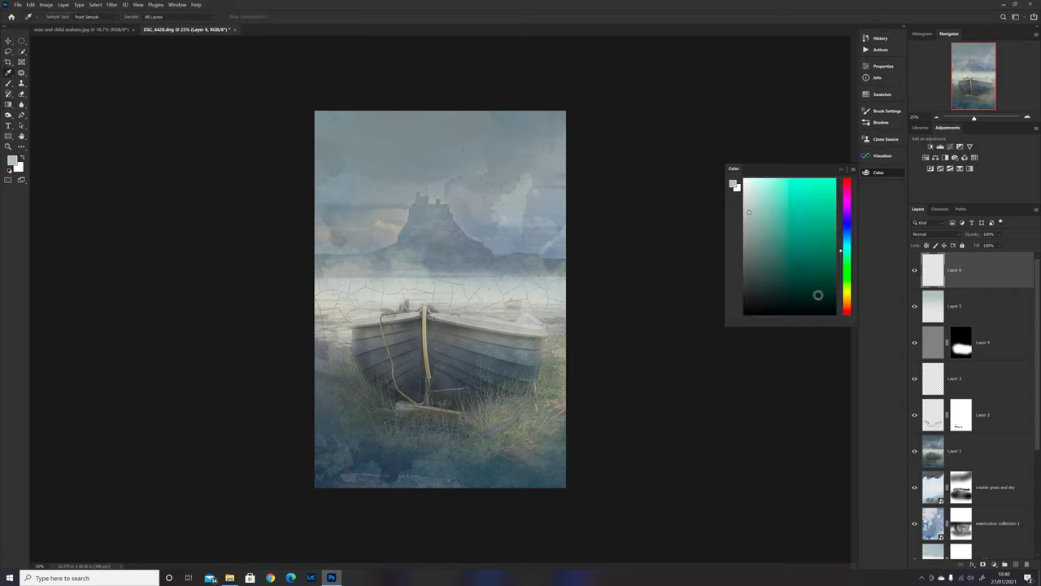
left_click(846, 242)
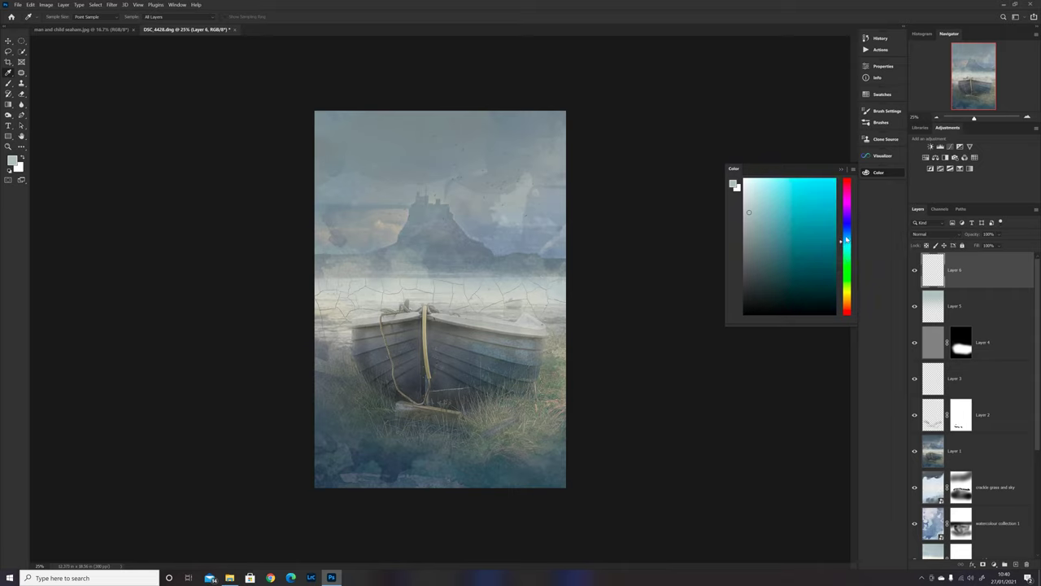
left_click_drag(845, 241, 845, 239)
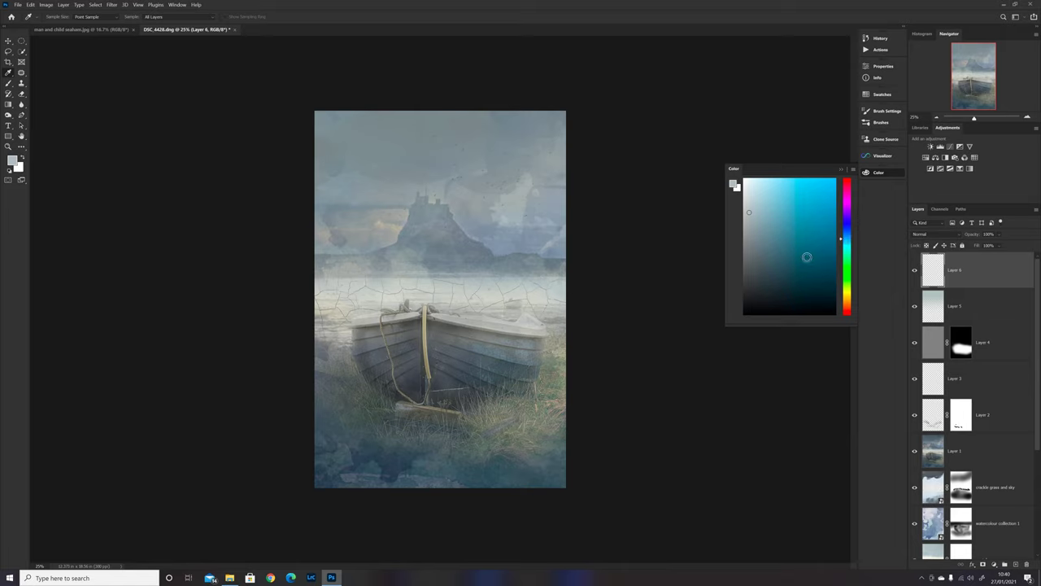
left_click(845, 232)
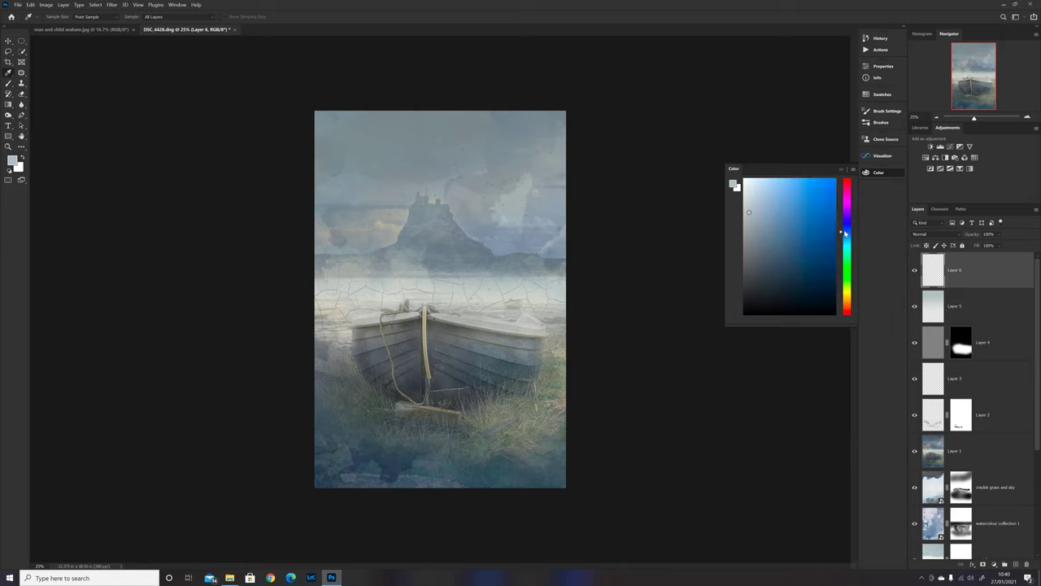
left_click(766, 213)
Draw a muted-blue linear gradient down over the sky and overlay it with darker slate-blue gradients, the longest reaching the grass below the boat.
left_click(9, 105)
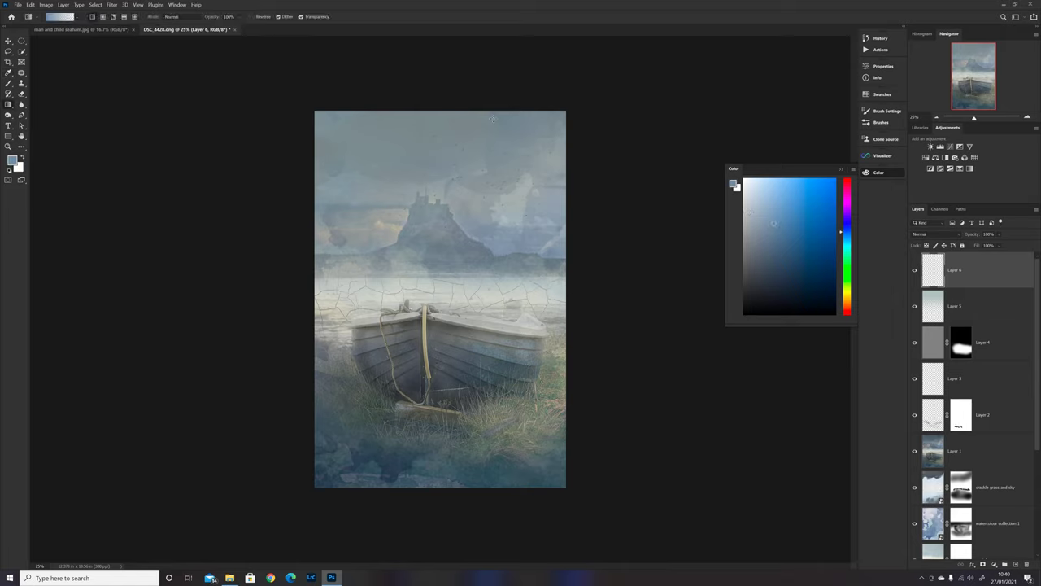
left_click_drag(432, 112, 432, 312)
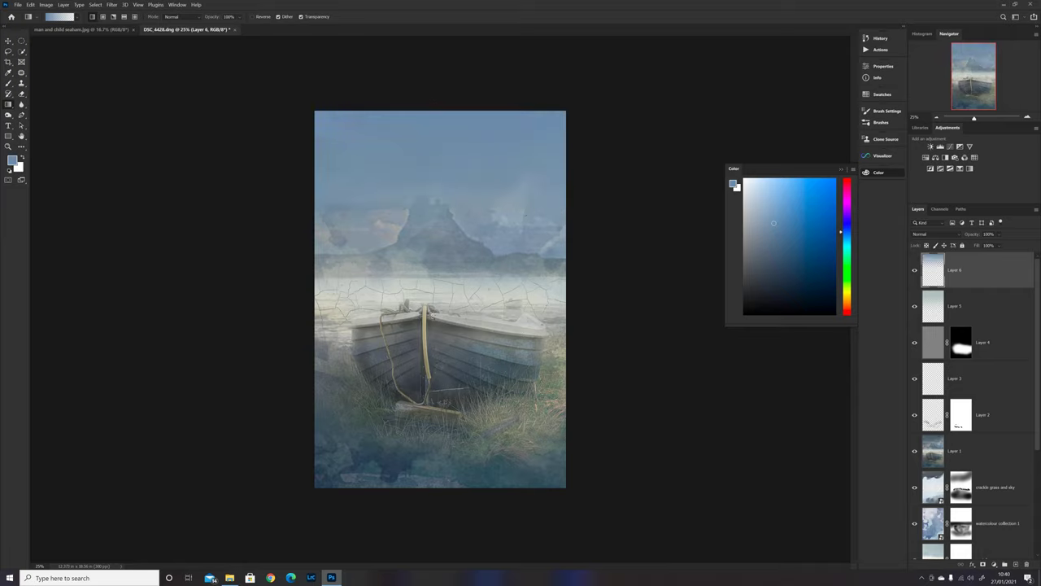
left_click(778, 269)
left_click_drag(442, 98, 440, 178)
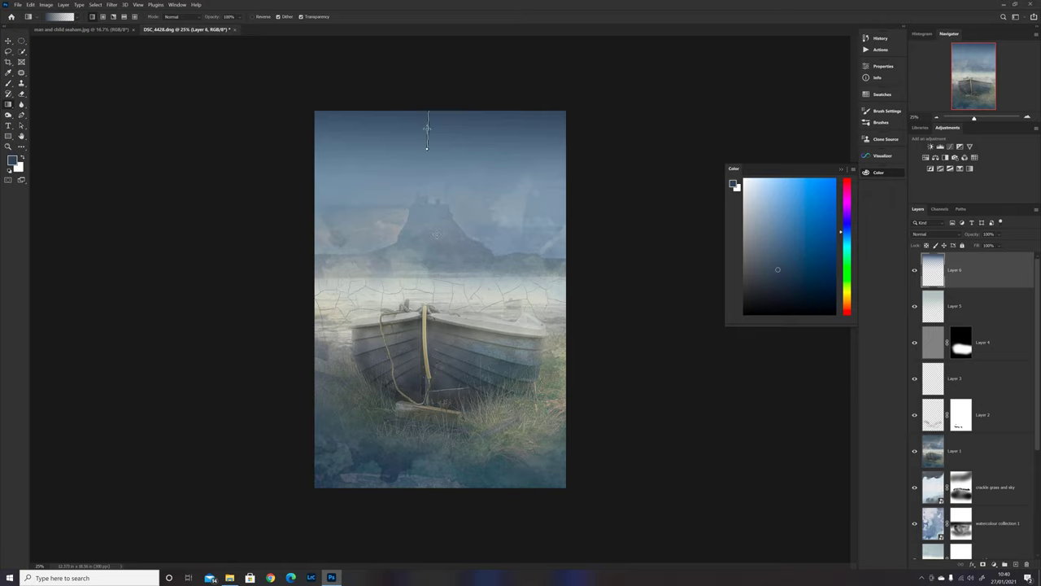
left_click_drag(431, 111, 455, 420)
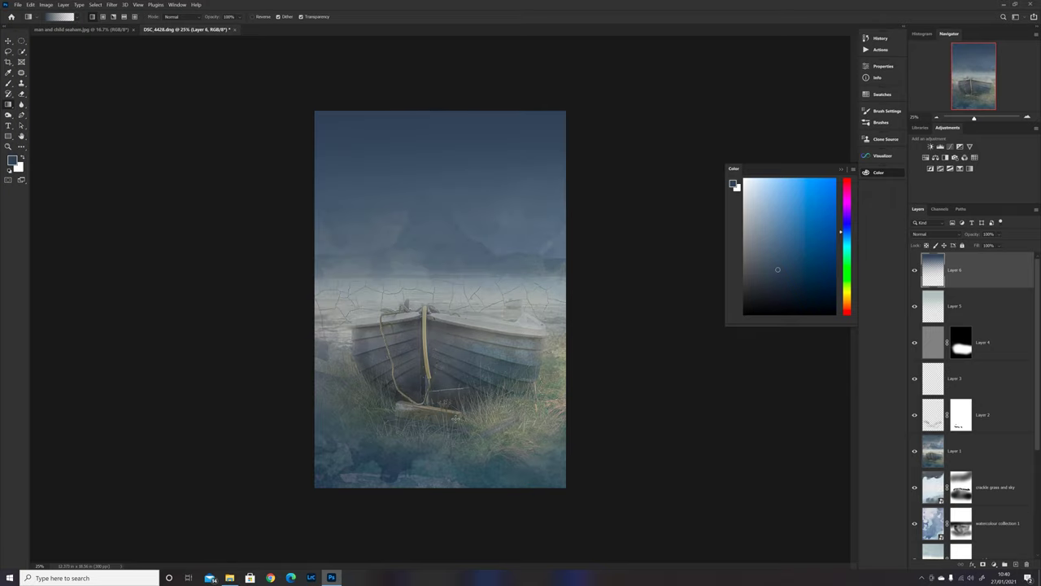
Set the blue gradient layer's blend mode to Multiply and lower its Fill to 45%.
left_click(940, 235)
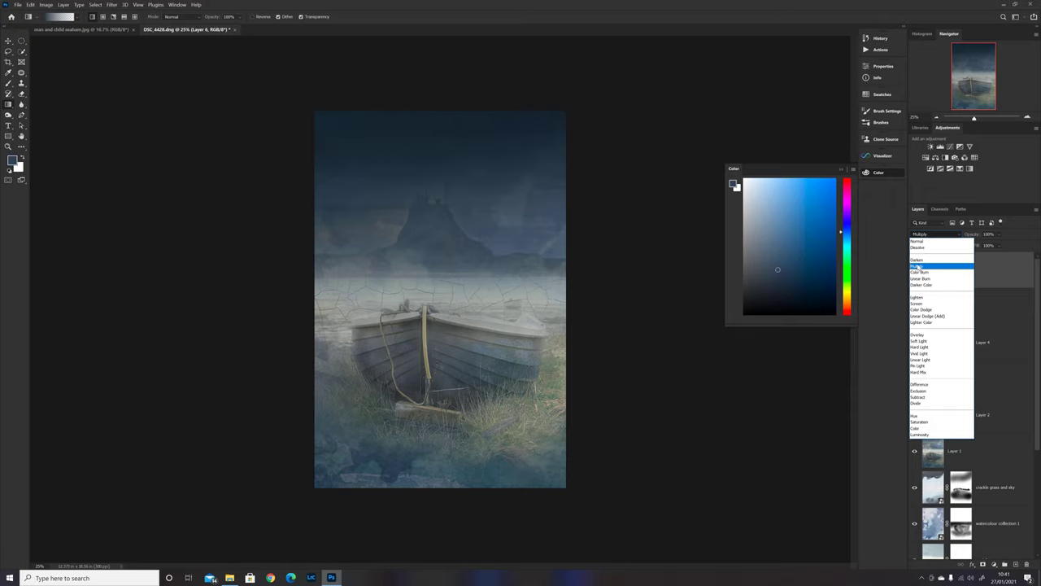
left_click(916, 266)
left_click(1000, 246)
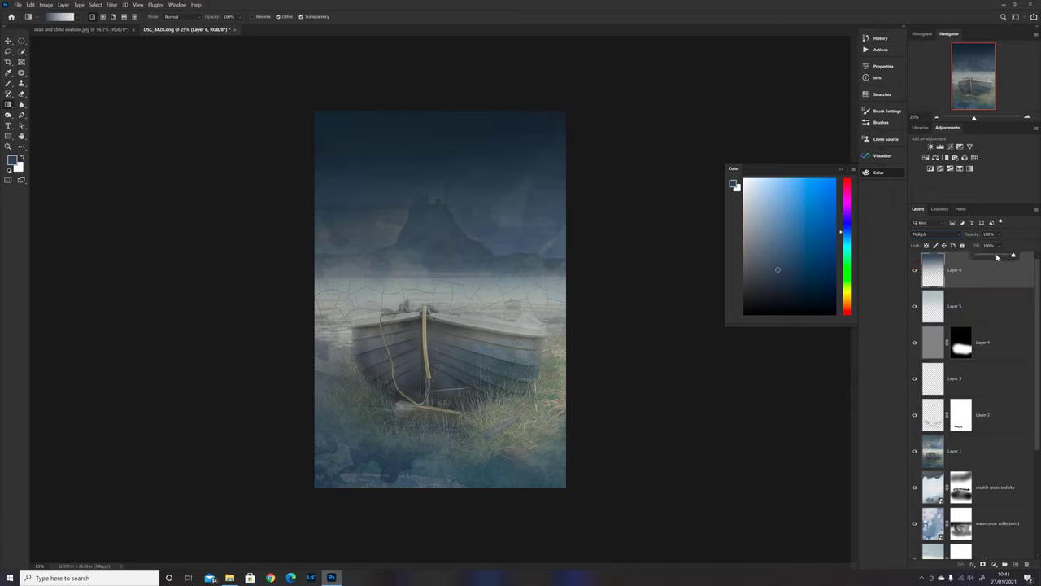
left_click(997, 257)
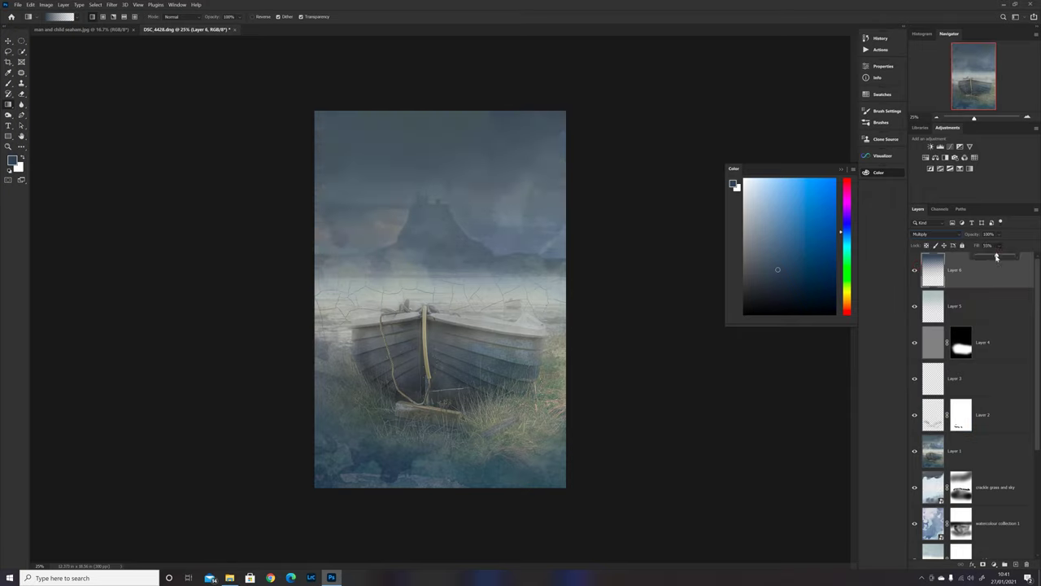
left_click_drag(994, 256, 991, 256)
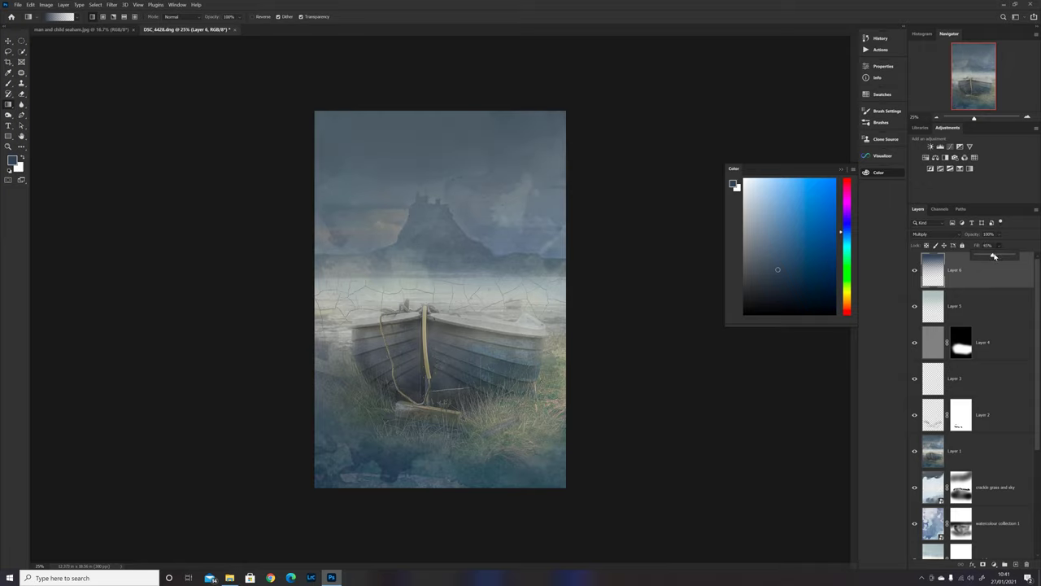
Compare the image with and without the blue and pale gradient layers by toggling each layer's visibility.
left_click(914, 274)
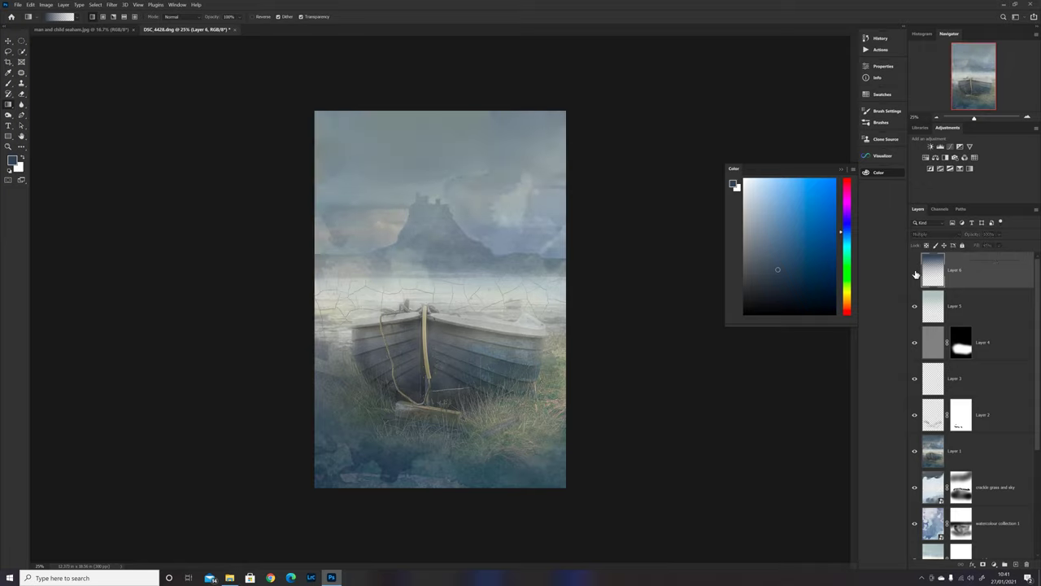
left_click(914, 273)
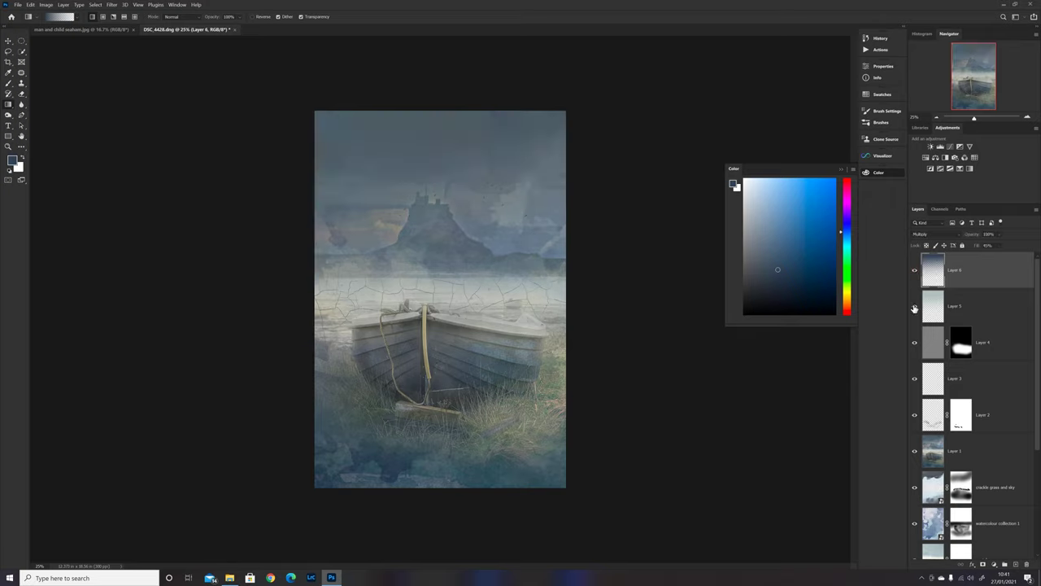
left_click(914, 306)
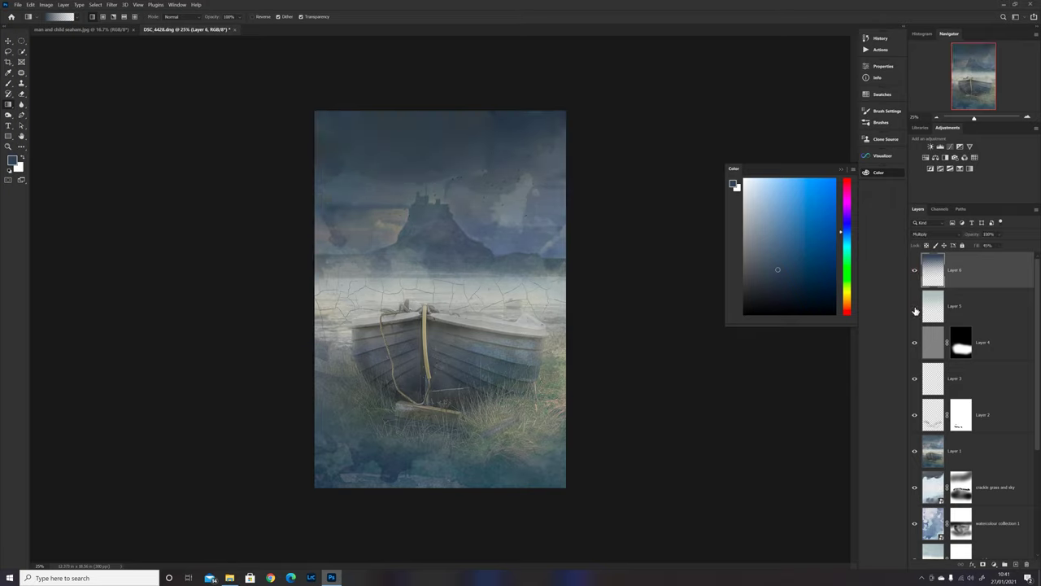
left_click(914, 309)
left_click(914, 311)
left_click(914, 310)
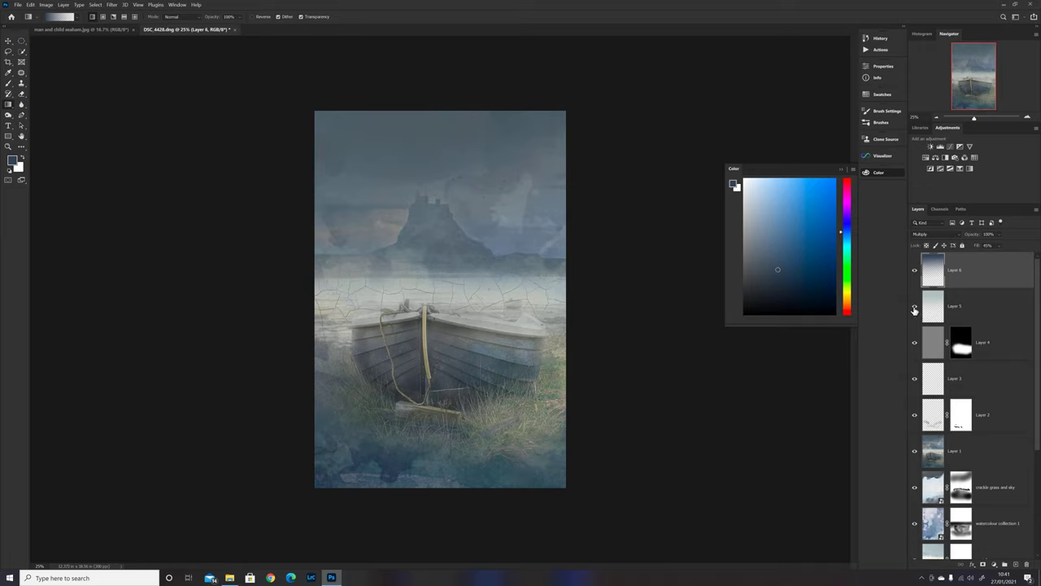
left_click(915, 311)
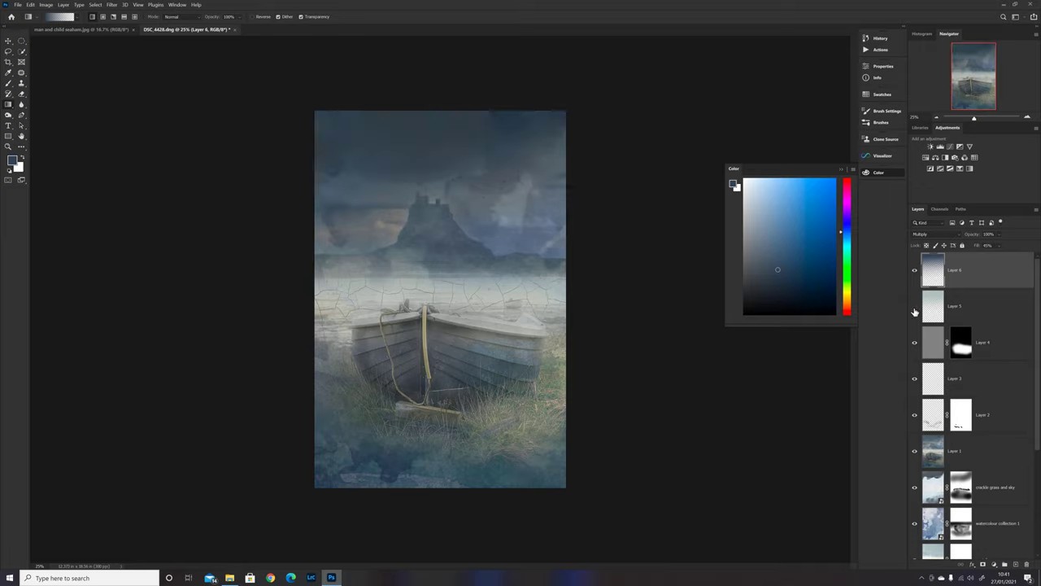
left_click(914, 311)
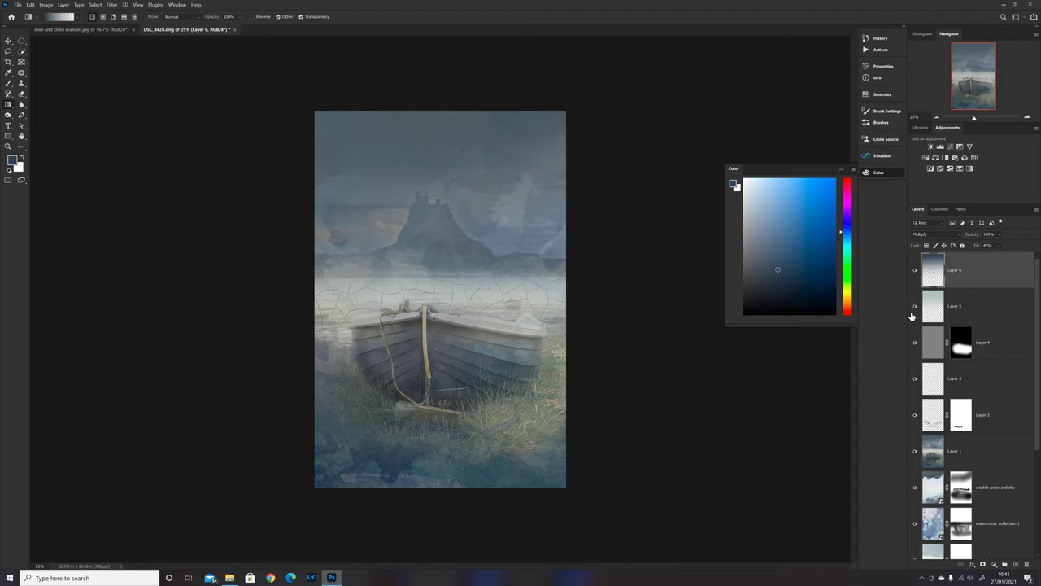
Add a new layer and draw a dark grey-blue linear gradient from the bottom edge up to the base of the castle.
left_click(1015, 564)
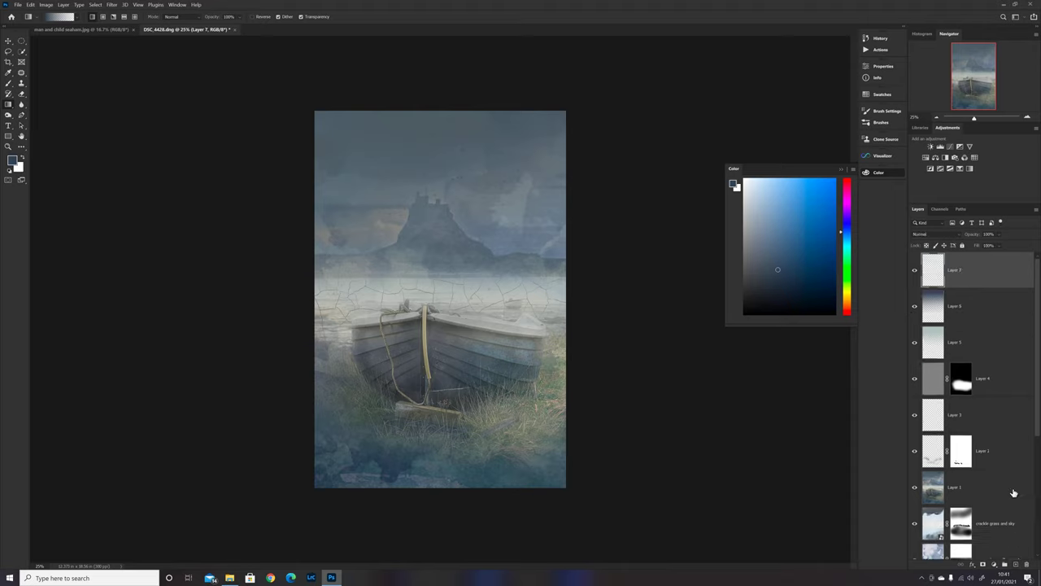
left_click(764, 272)
left_click_drag(433, 490, 434, 246)
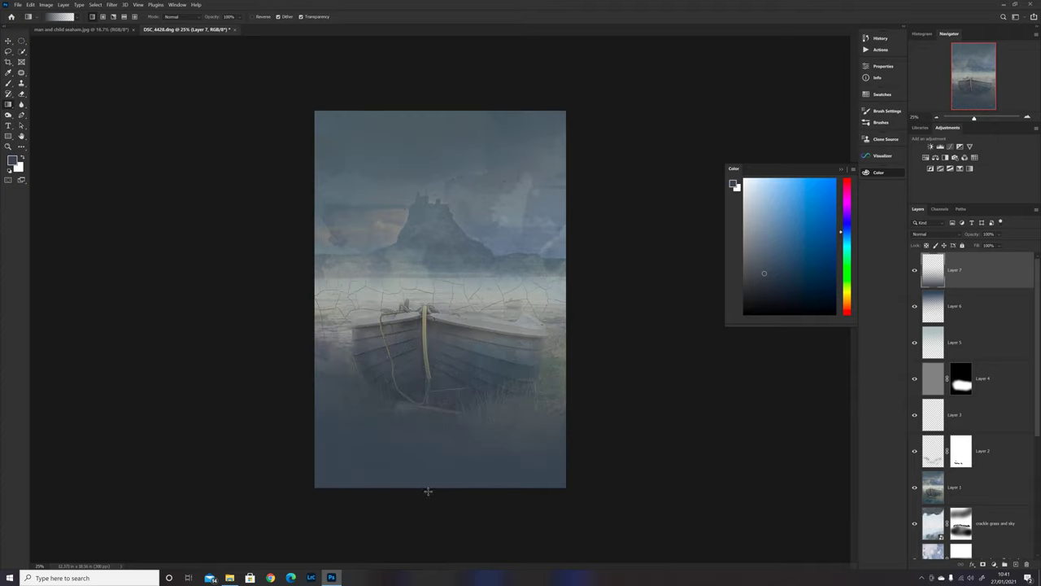
Strengthen the dark grey-blue gradient with two more passes from the bottom edge up to the castle and set the layer's blend mode to Overlay.
left_click_drag(427, 492, 412, 229)
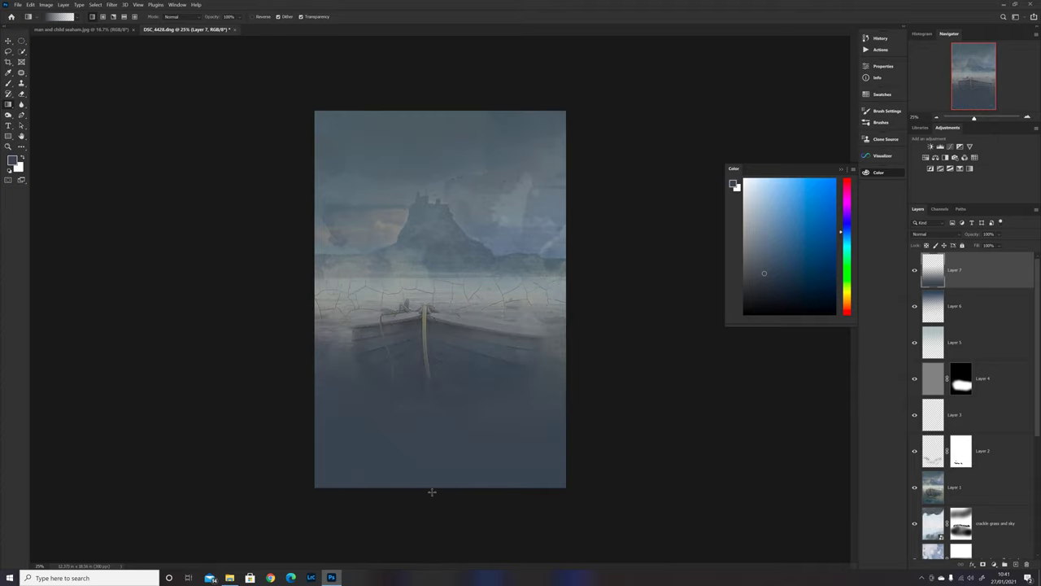
left_click_drag(432, 491, 443, 234)
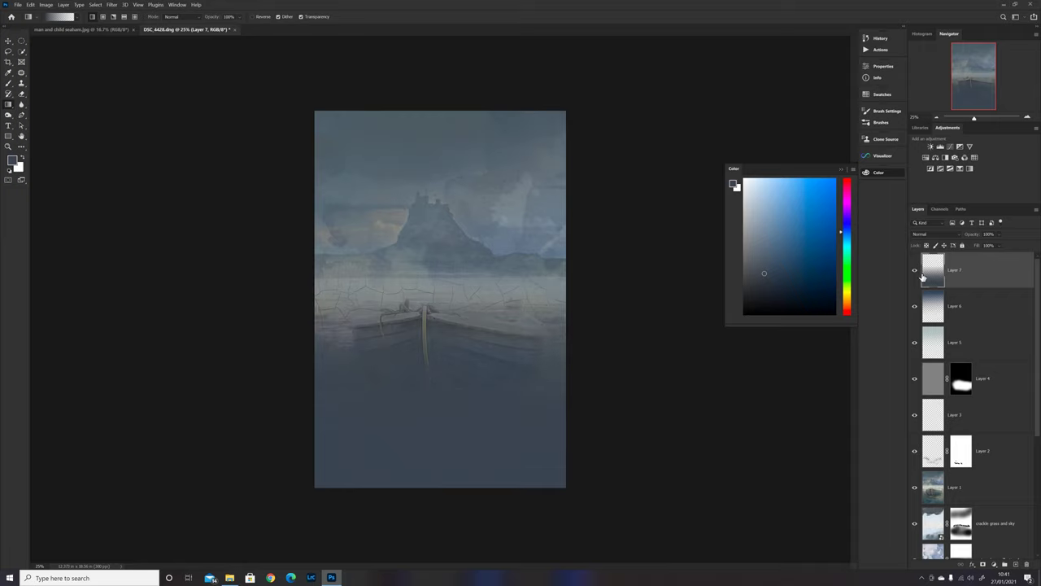
left_click(933, 235)
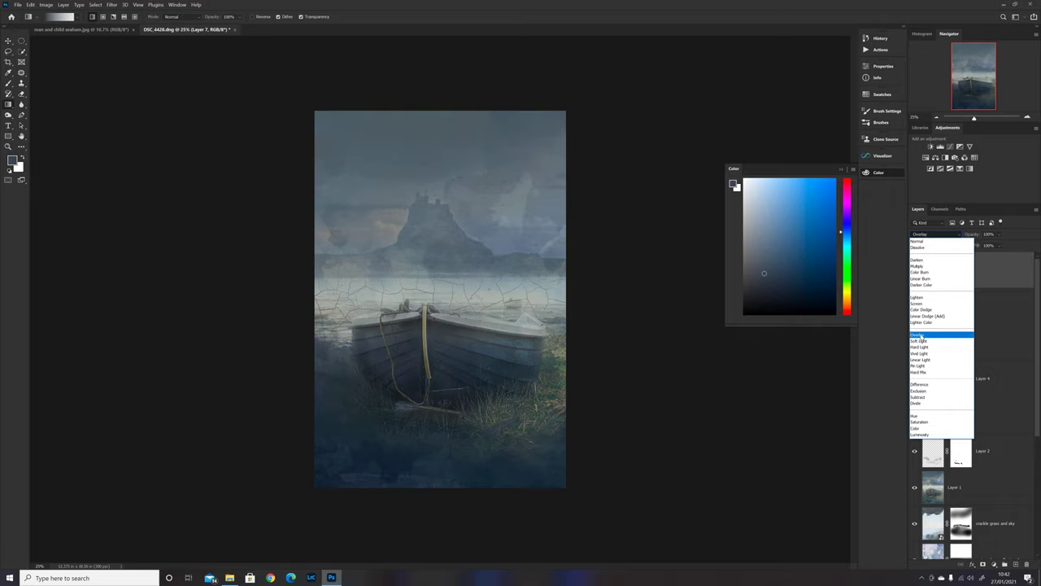
left_click(919, 336)
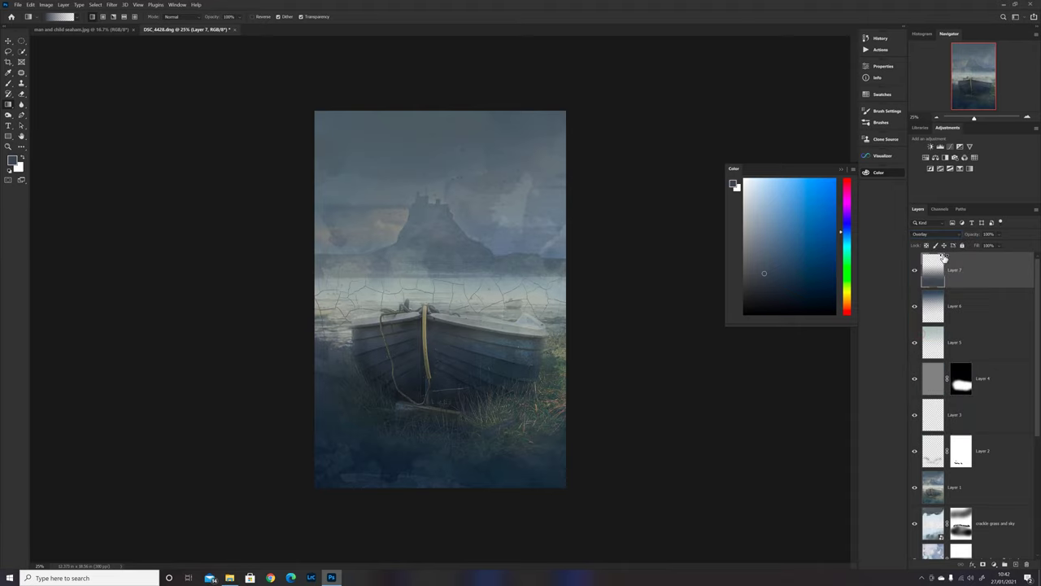
left_click(914, 271)
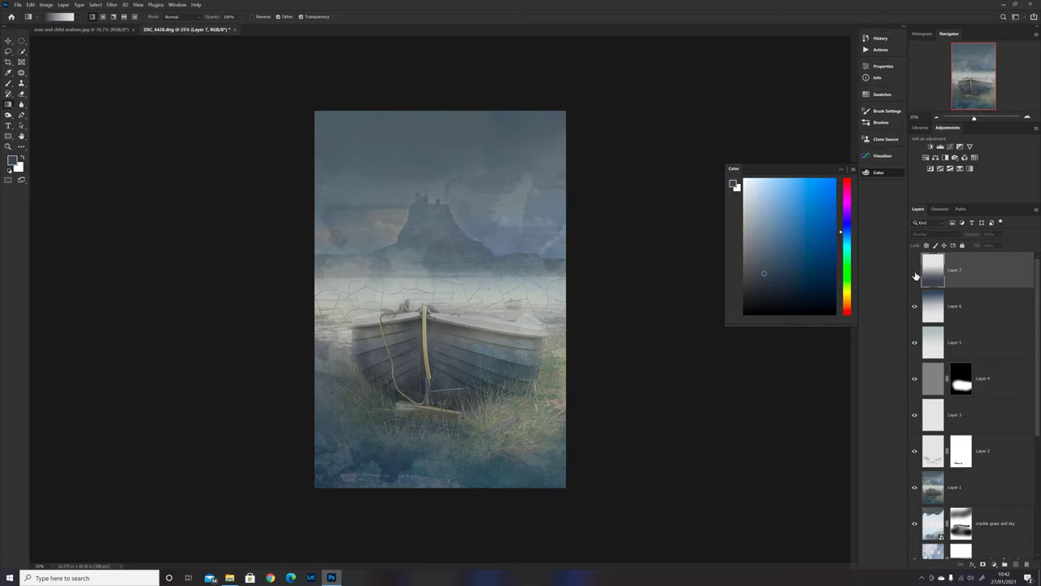
left_click(914, 272)
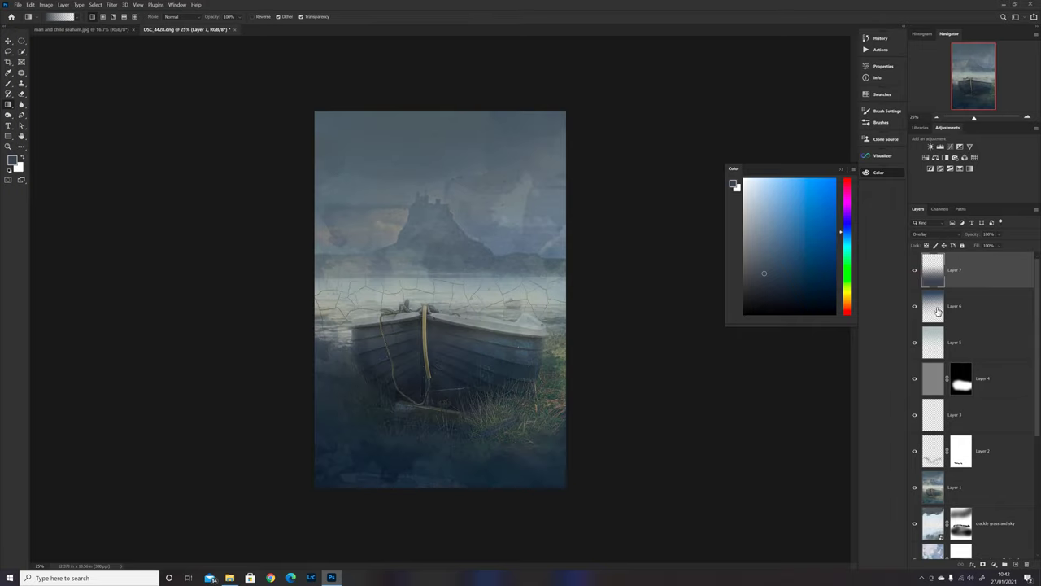
Add a layer mask to the Overlay gradient layer, try a smaller soft black brush on the grass below the boat, and undo the stroke.
left_click(982, 564)
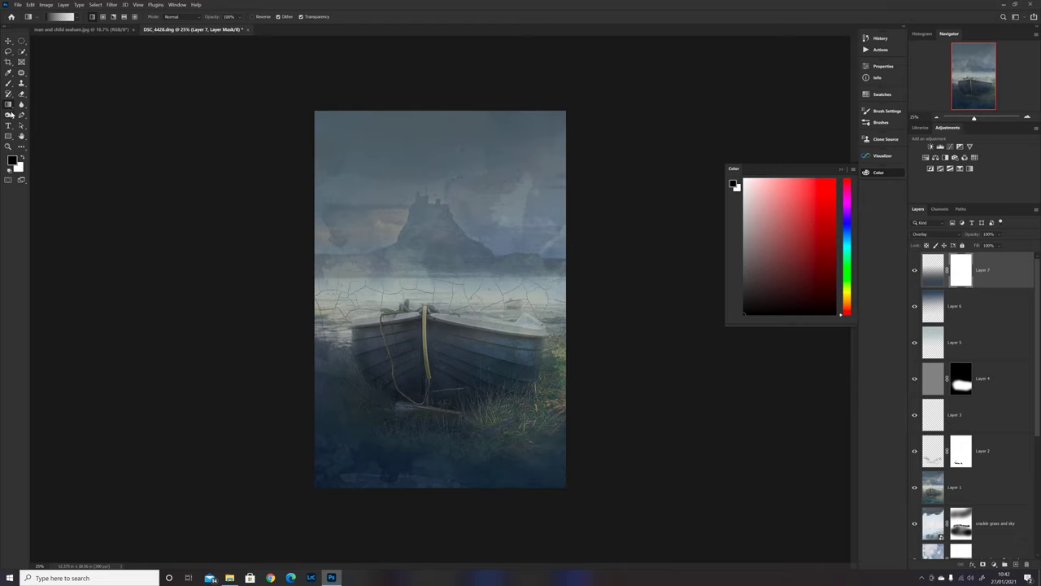
left_click(8, 85)
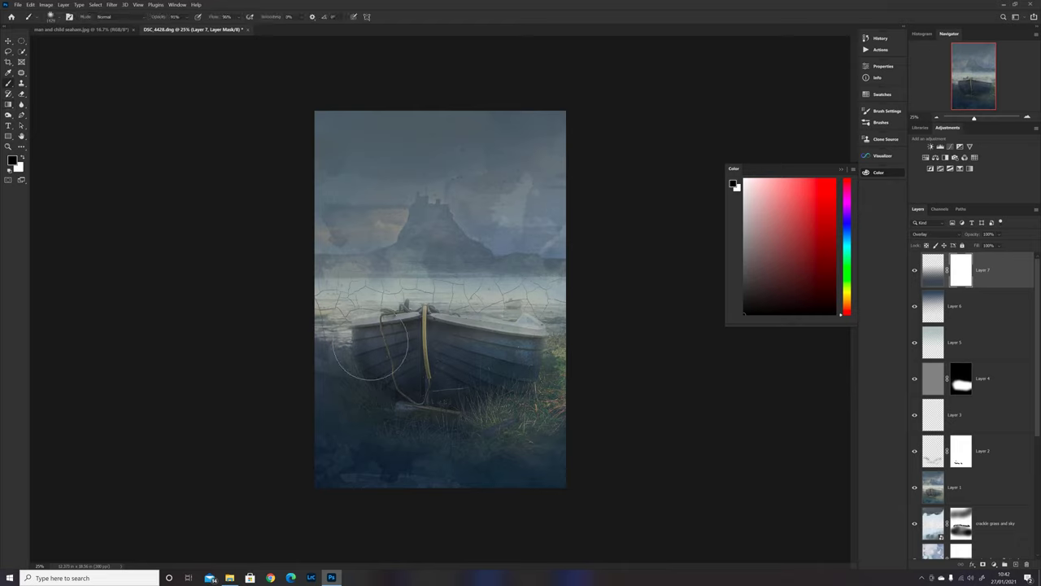
right_click(403, 398, "alt")
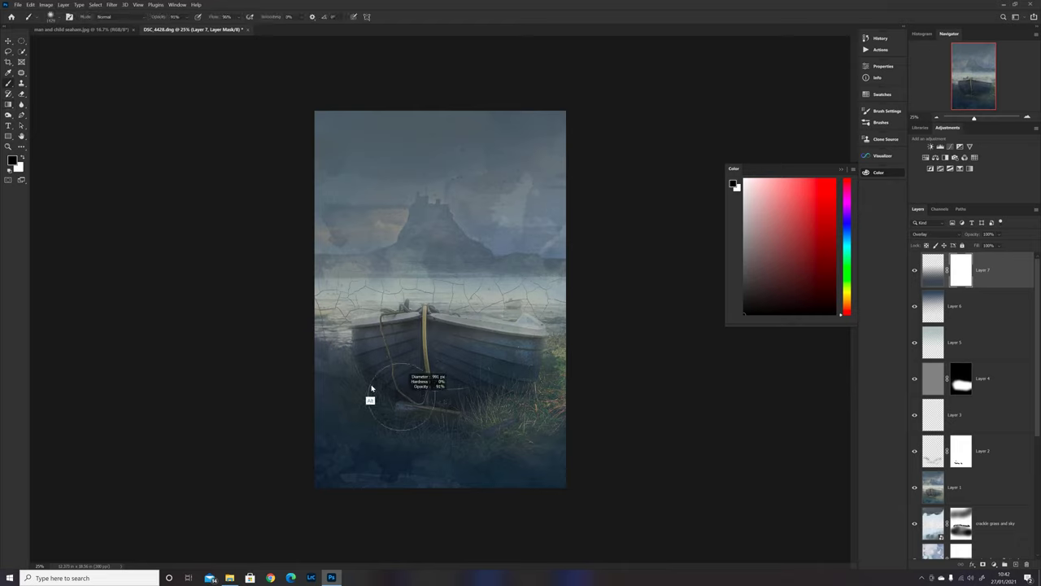
mouse_move(355, 389)
left_mouse_down()
mouse_move(413, 413)
mouse_move(411, 397)
left_mouse_up()
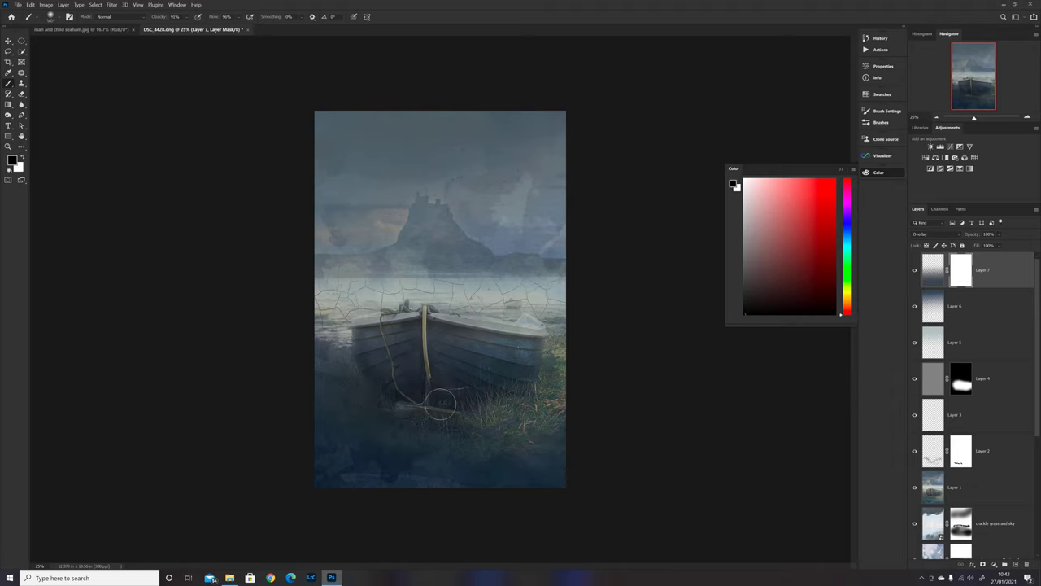
left_click_drag(464, 420, 459, 398)
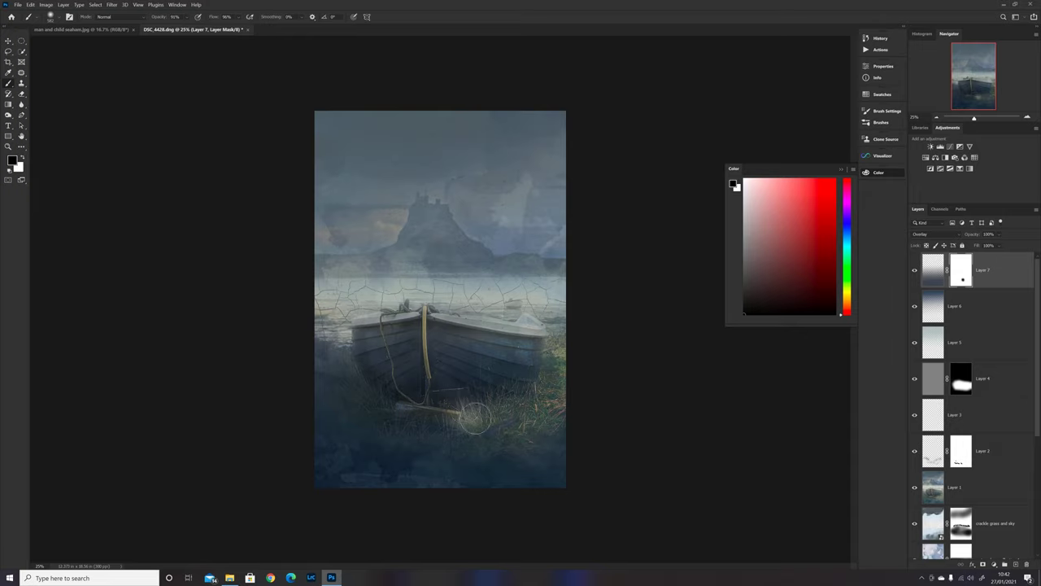
key("ctrl+z")
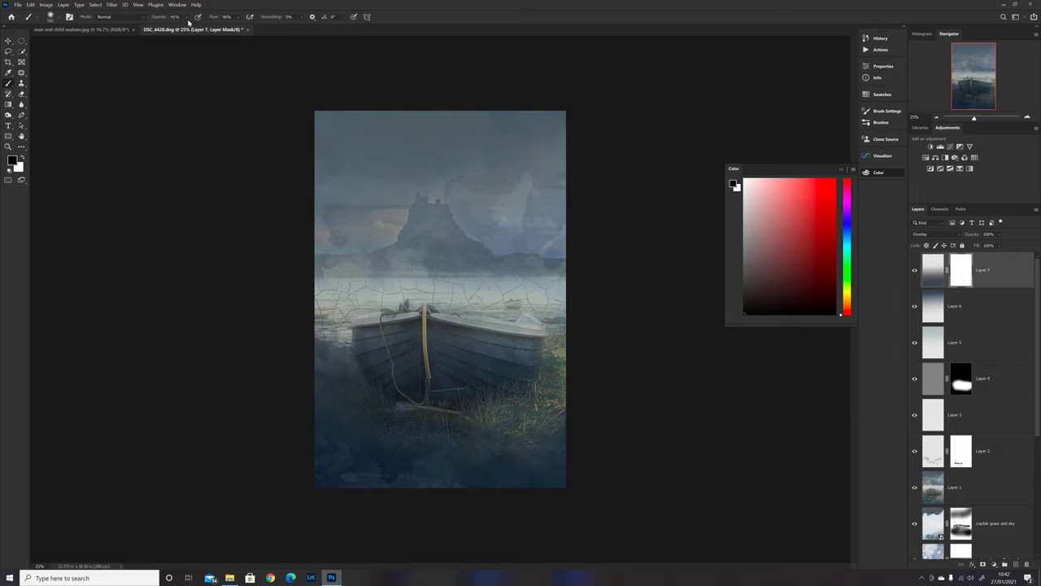
Lower the brush's opacity and flow and lightly mask the gradient around the boat's base and the surrounding grass.
left_click_drag(177, 28, 236, 29)
mouse_move(379, 399)
left_mouse_down()
mouse_move(348, 373)
mouse_move(390, 401)
mouse_move(434, 410)
mouse_move(528, 392)
mouse_move(432, 426)
mouse_move(399, 421)
mouse_move(345, 366)
mouse_move(379, 398)
mouse_move(389, 382)
mouse_move(442, 379)
mouse_move(449, 401)
mouse_move(485, 372)
mouse_move(512, 379)
mouse_move(437, 423)
left_mouse_up()
right_click(399, 388, "alt")
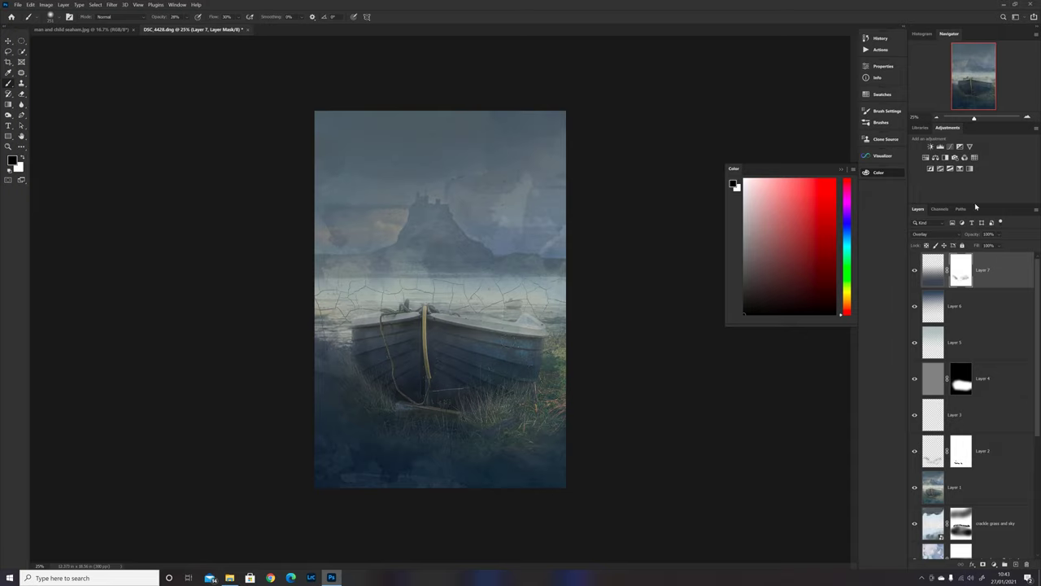
Stamp all visible layers into a new layer and apply Levels with highlights at 196, midtones at 0.76 and a slightly raised black point.
key("ctrl+shift+alt+e")
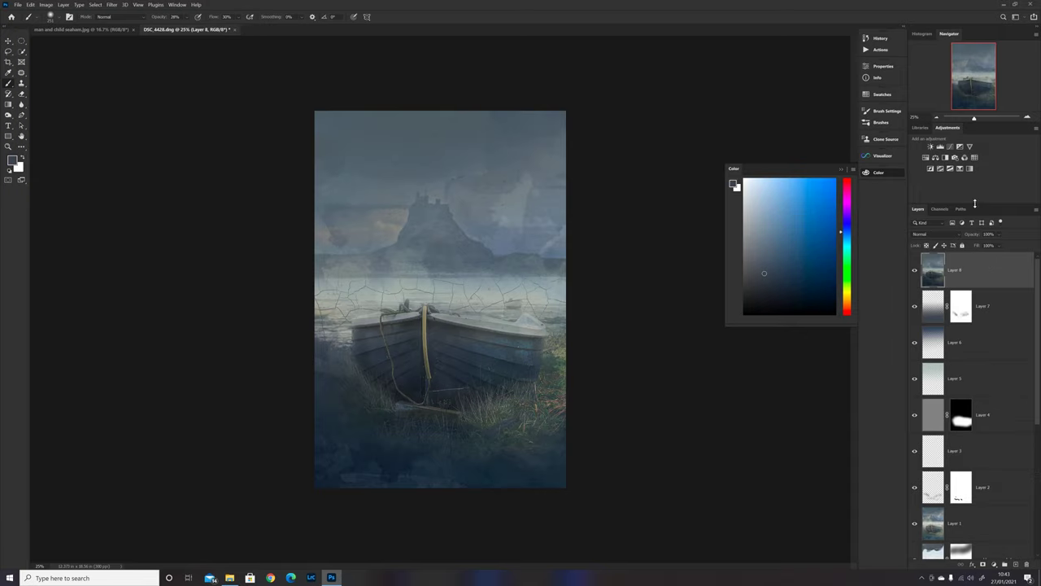
key("ctrl+l")
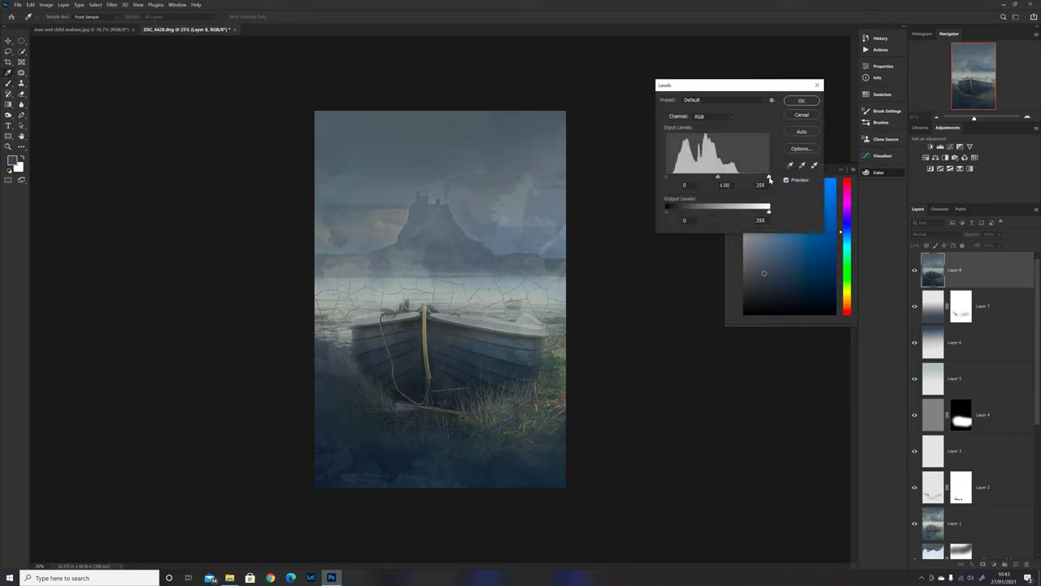
left_click_drag(770, 179, 713, 181)
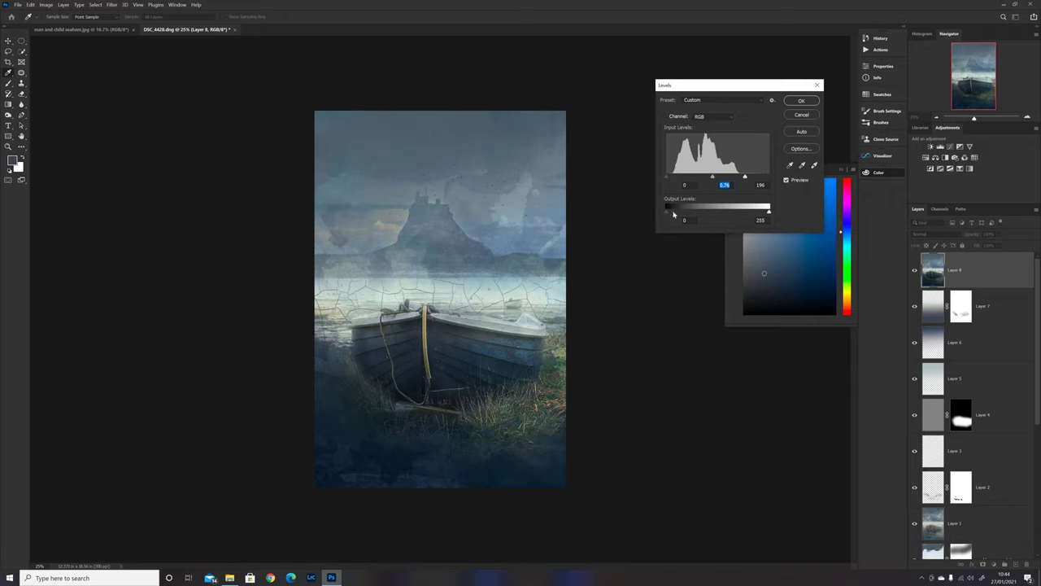
mouse_move(673, 213)
left_mouse_down()
mouse_move(683, 214)
mouse_move(660, 214)
left_mouse_up()
left_click_drag(666, 177, 669, 178)
left_click(670, 177)
left_click(785, 103)
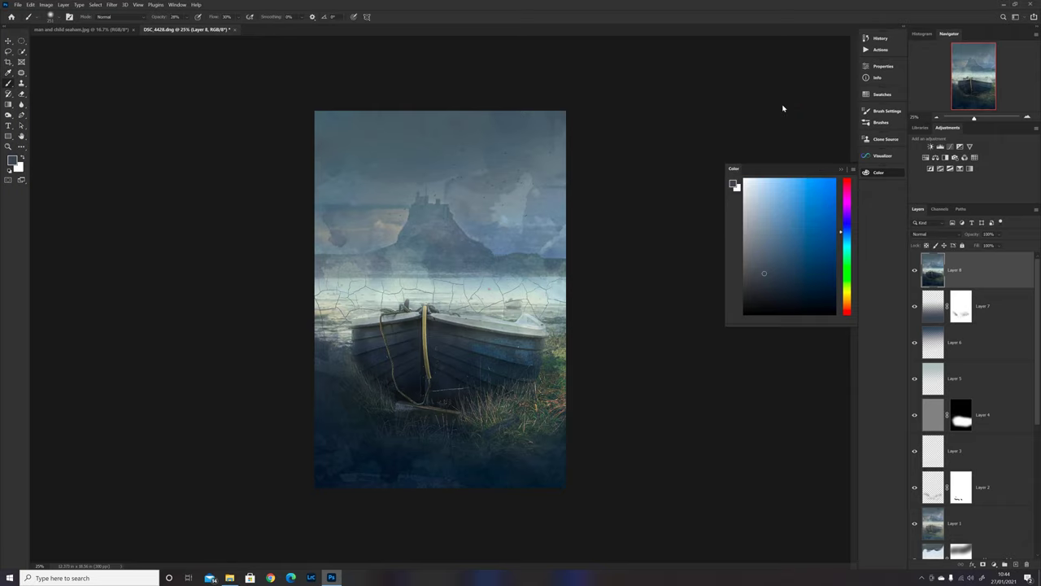
Flatten the image and extend the canvas by a relative 7 inches in width and height, using white as the extension colour.
left_click(1035, 212)
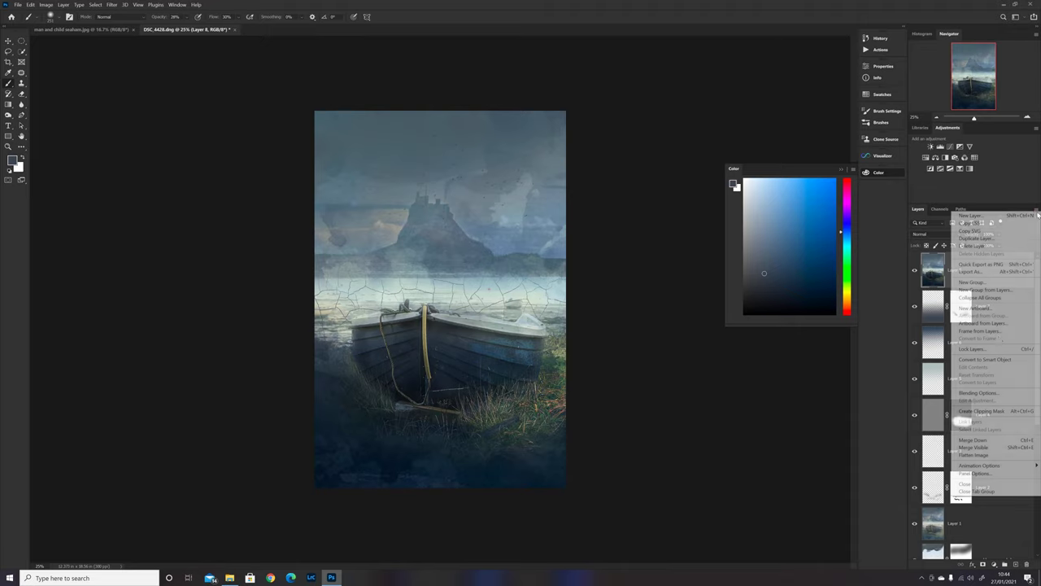
left_click(967, 456)
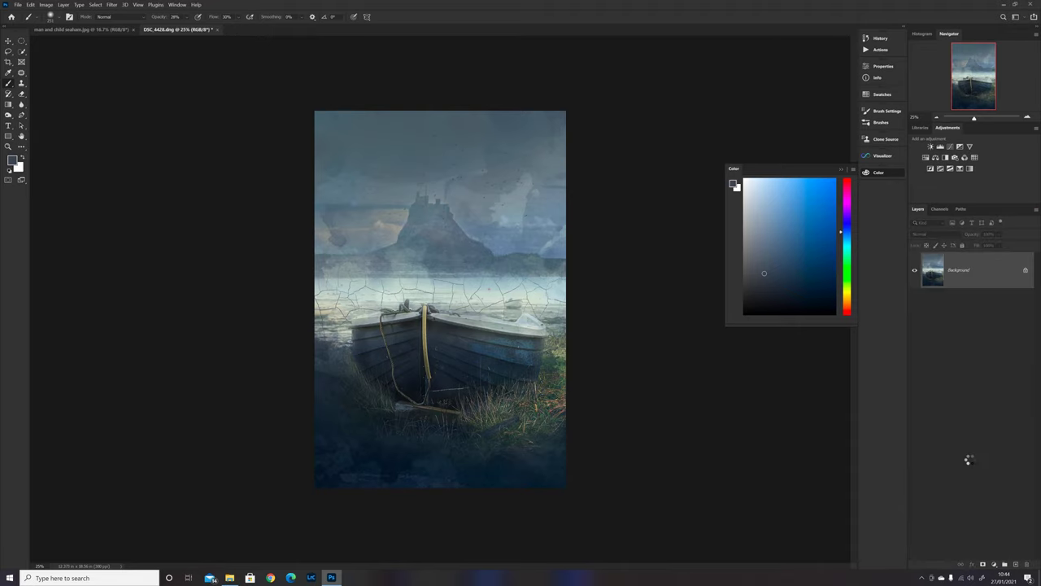
left_click(48, 6)
left_click(65, 68)
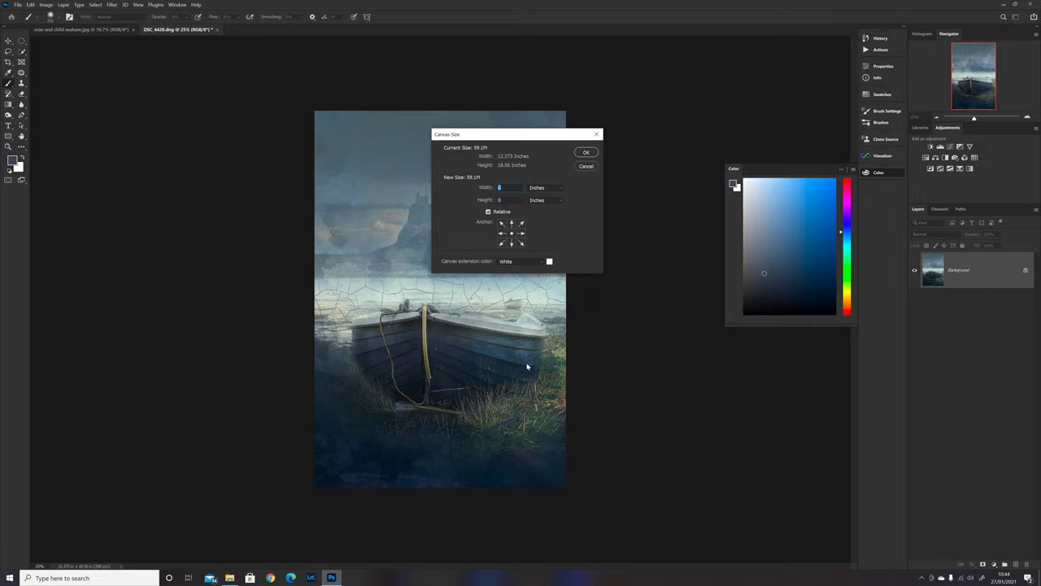
double_click(505, 201)
type("7")
left_click(587, 153)
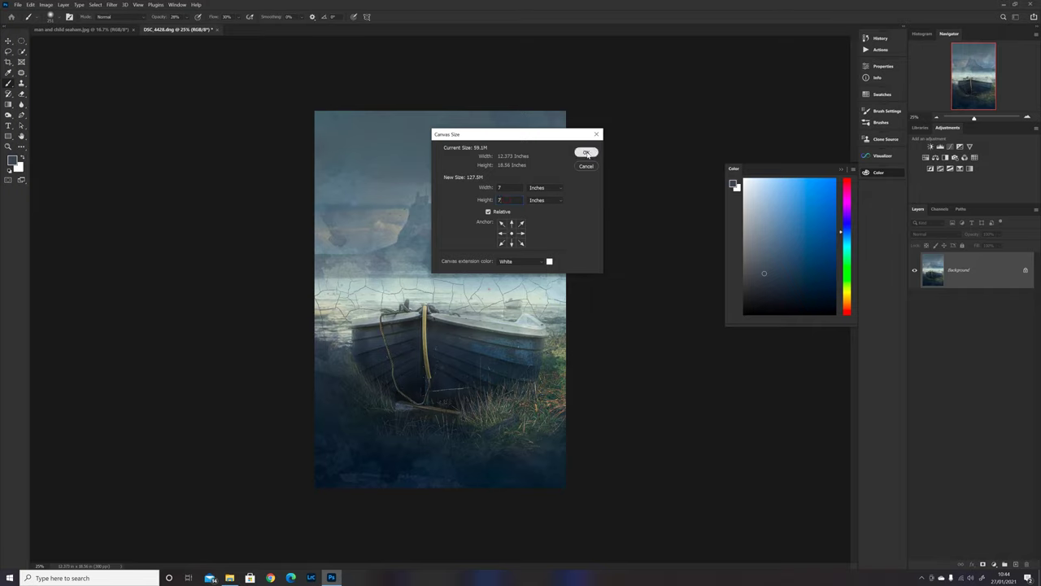